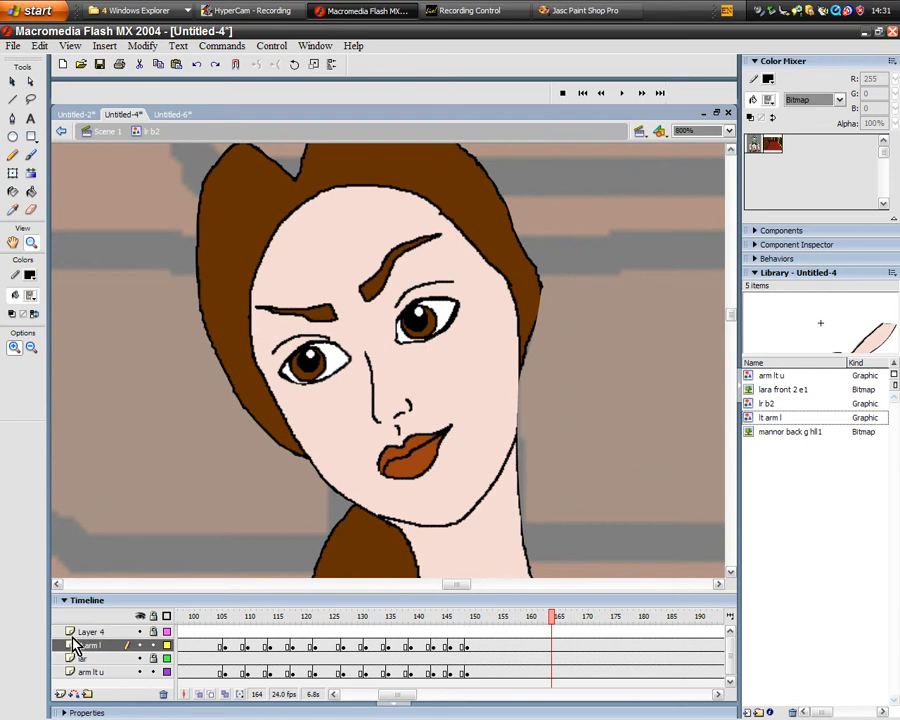
In the Untitled-6 document, lasso the black closed eye in the second of the two eye pieces and copy it
click(173, 117)
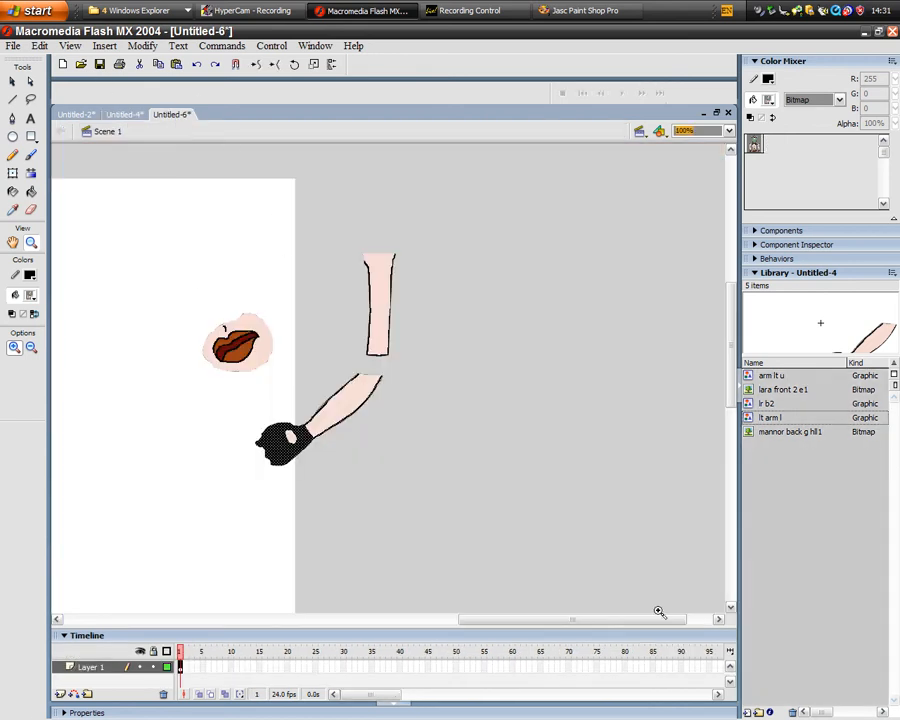
drag(735, 362, 735, 372)
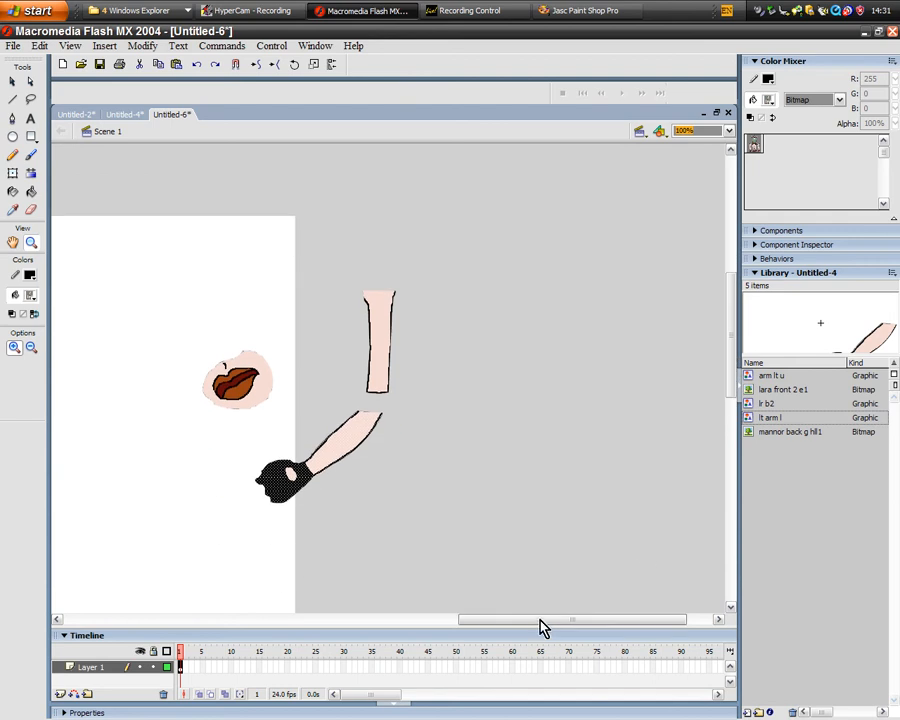
drag(538, 625, 405, 627)
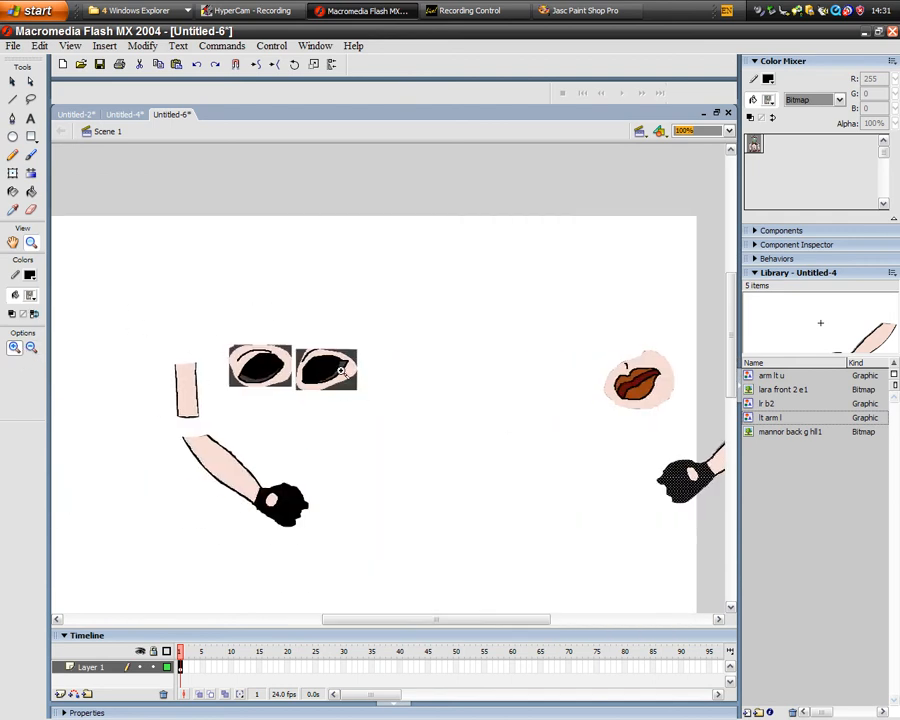
click(355, 369)
click(312, 392)
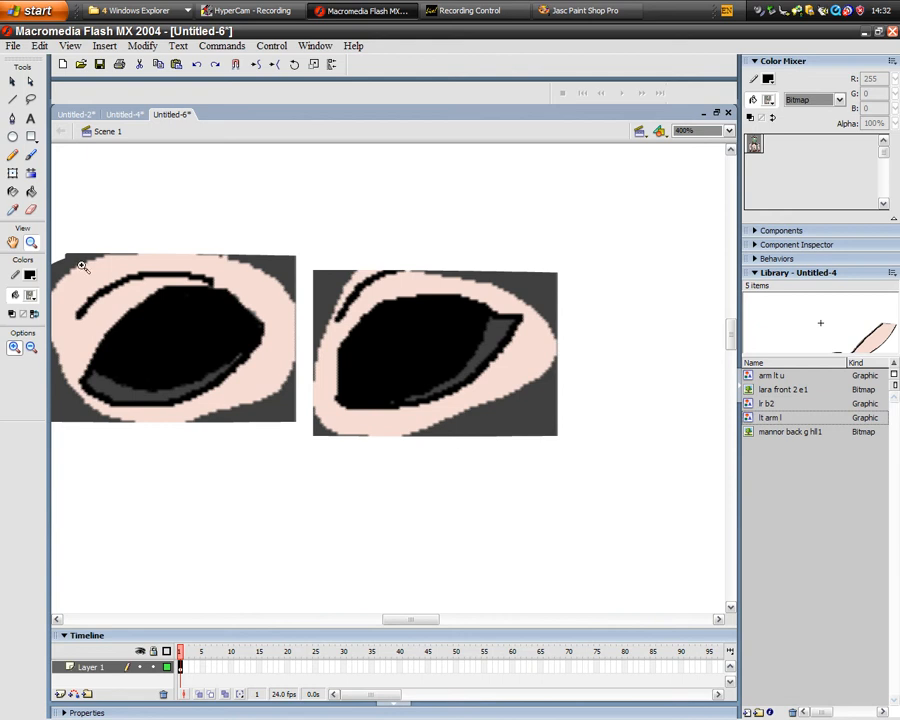
click(31, 99)
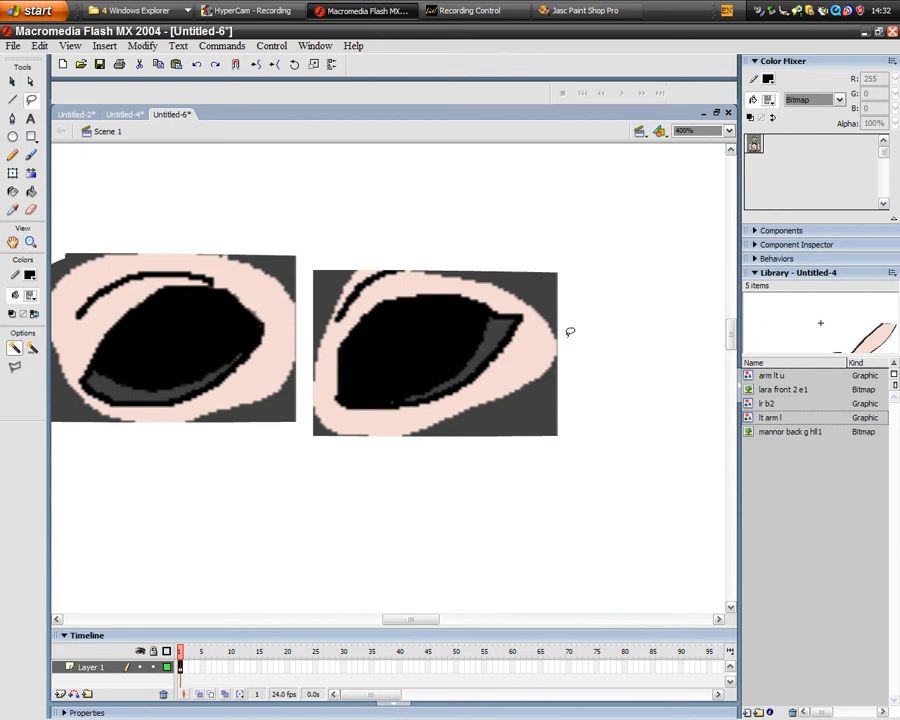
mouse_move(538, 313)
mouse_down()
mouse_move(441, 273)
mouse_move(381, 277)
mouse_up()
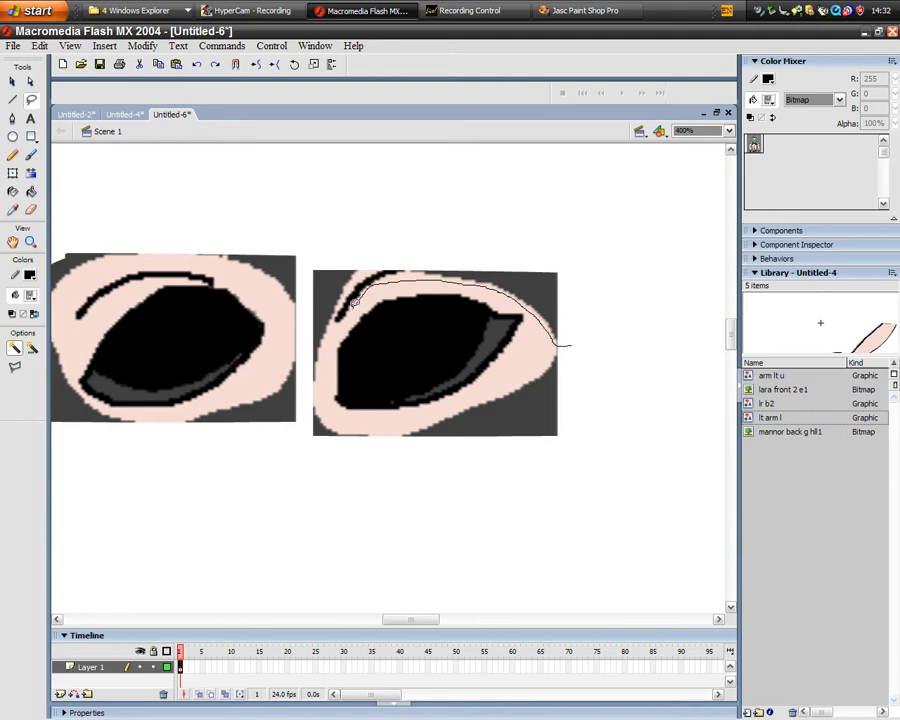
mouse_move(334, 416)
mouse_down()
mouse_move(385, 425)
mouse_move(455, 405)
mouse_move(566, 344)
mouse_up()
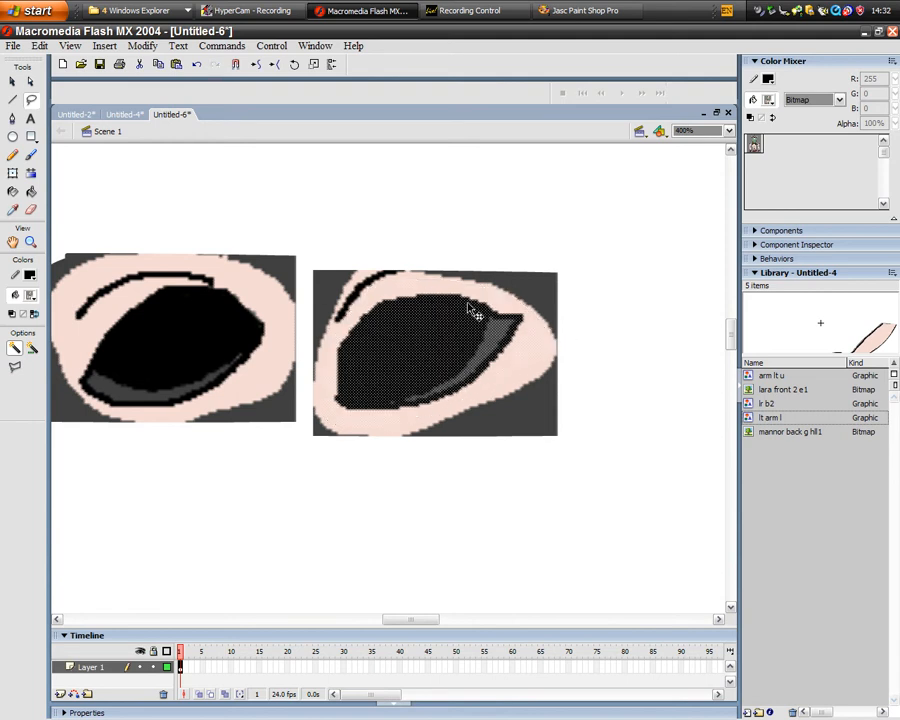
click(40, 46)
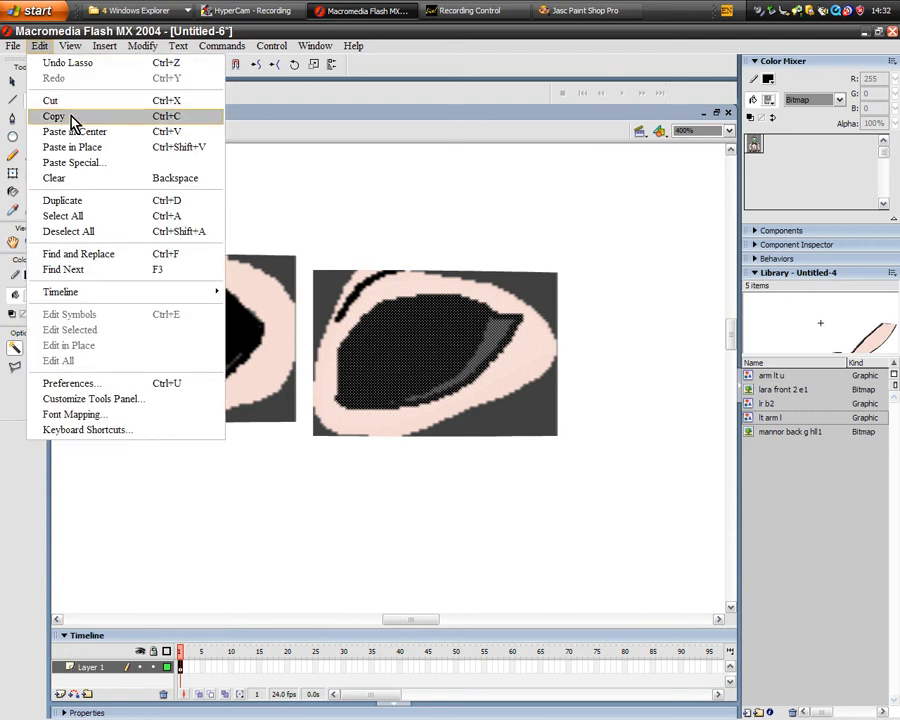
click(199, 124)
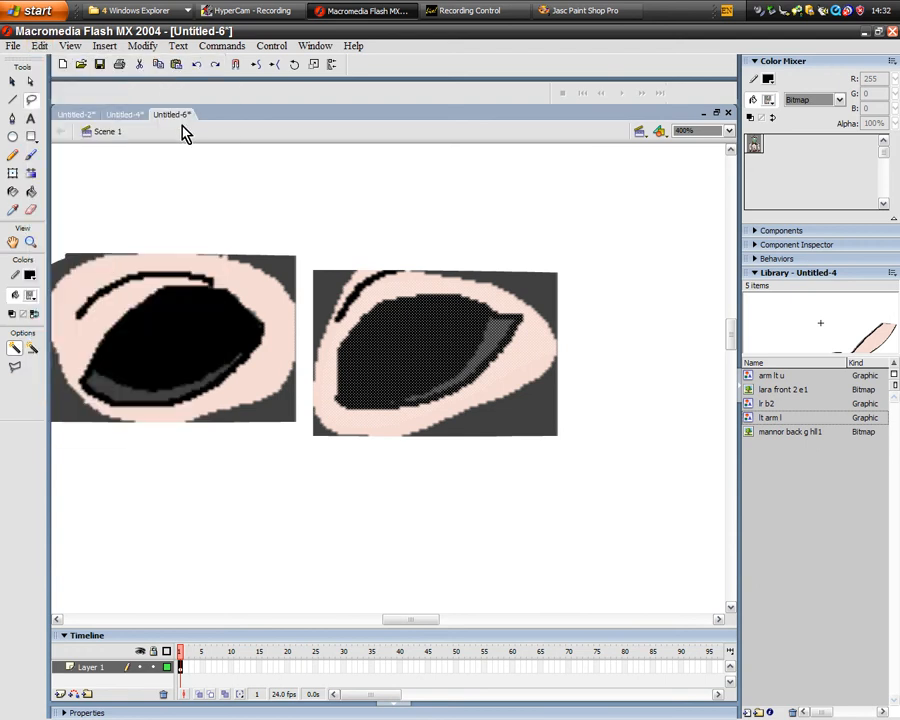
Switch to the Untitled-4 document, unlock and select Layer 4, and paste the copied closed eye into it
click(75, 116)
click(132, 115)
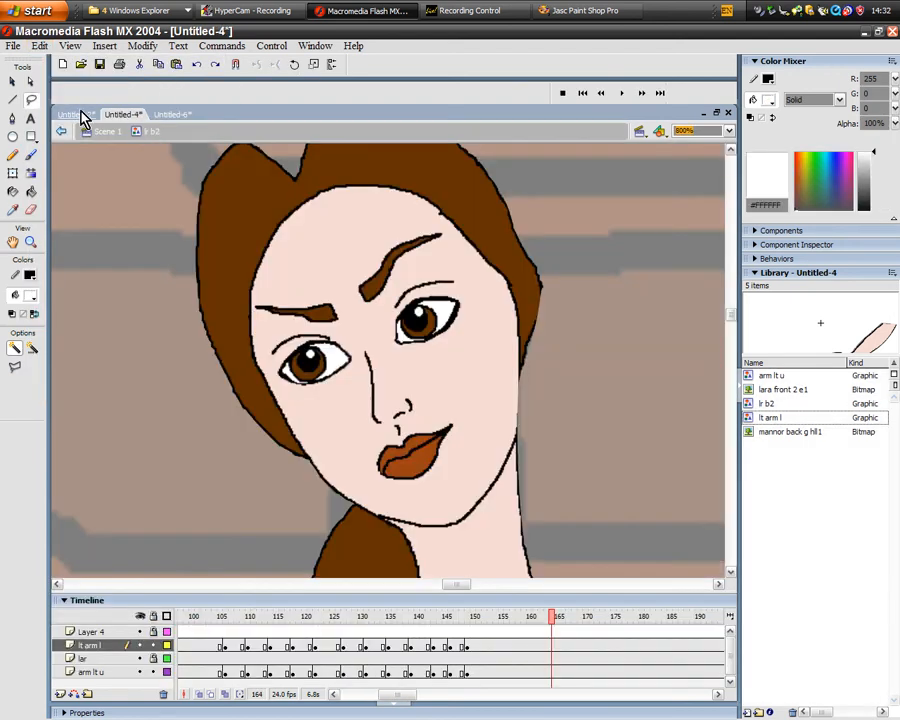
click(150, 645)
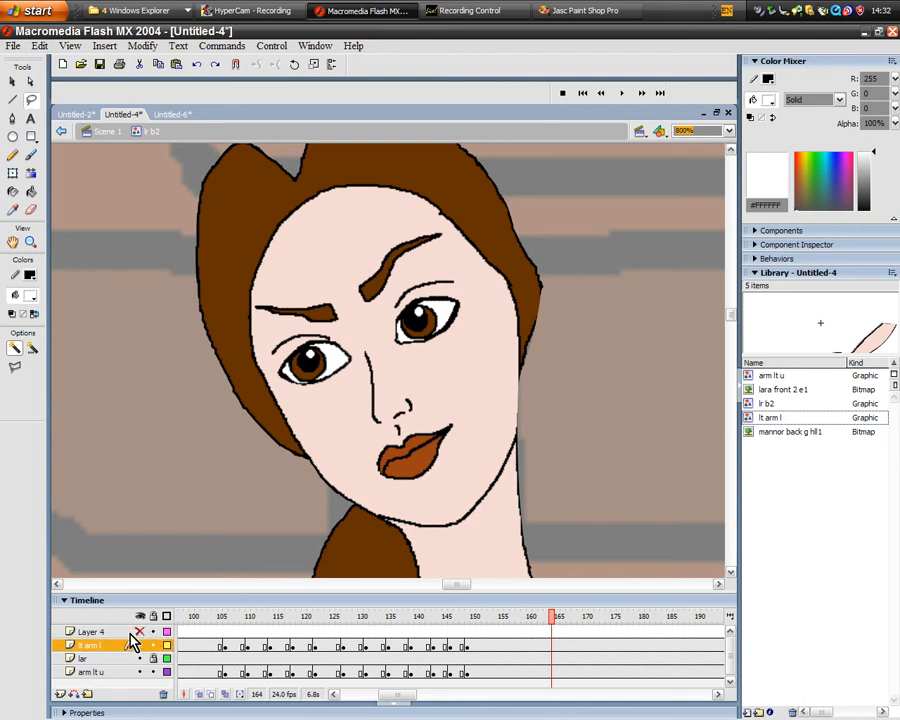
click(133, 632)
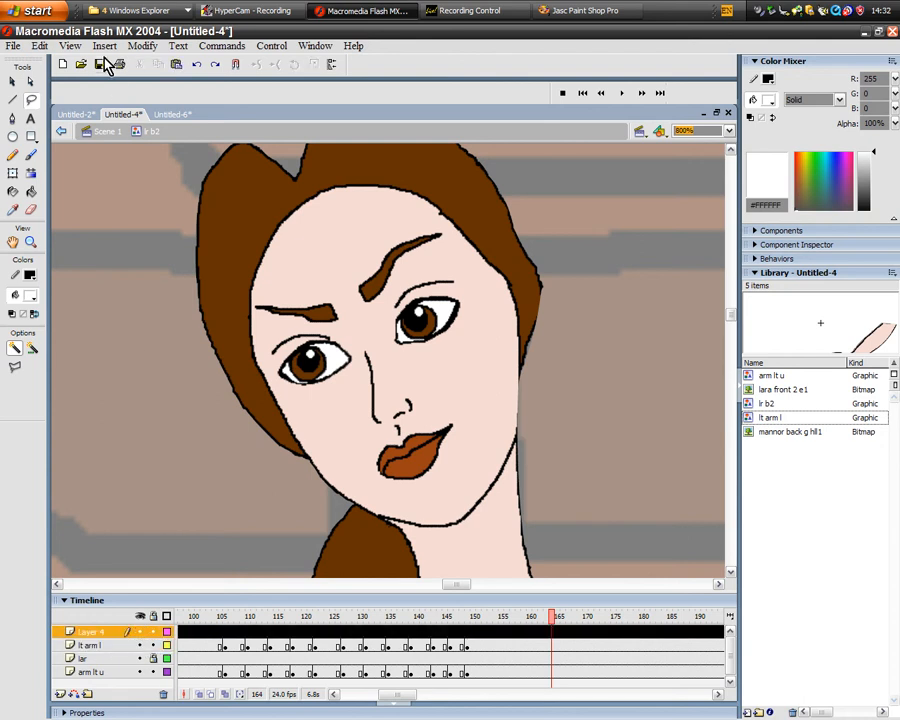
click(39, 46)
click(113, 141)
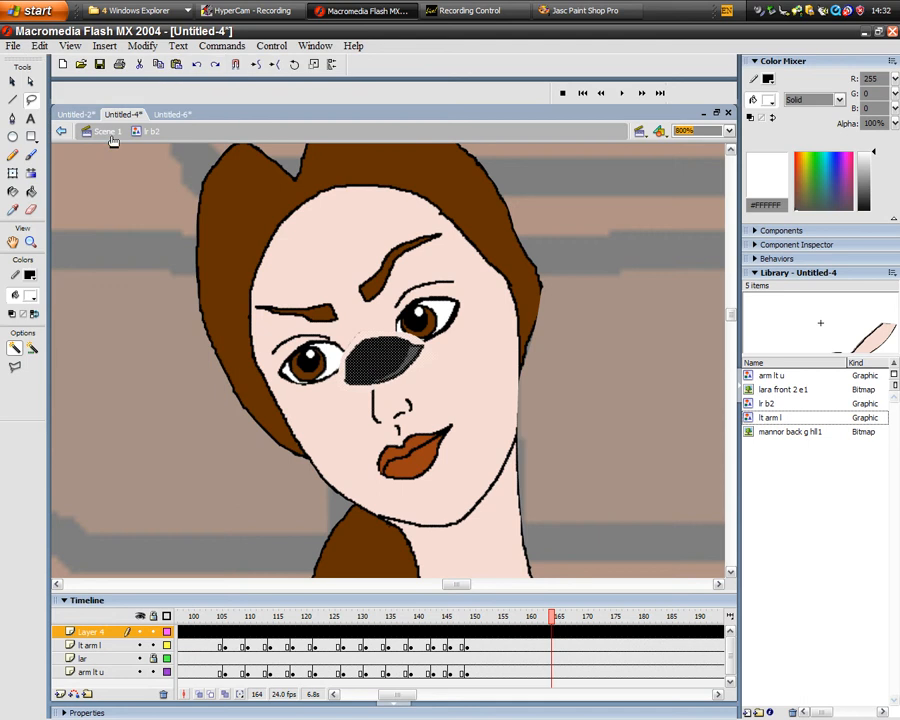
Convert the pasted closed eye into a graphic symbol named "rt eye"
right_click(378, 366)
click(458, 582)
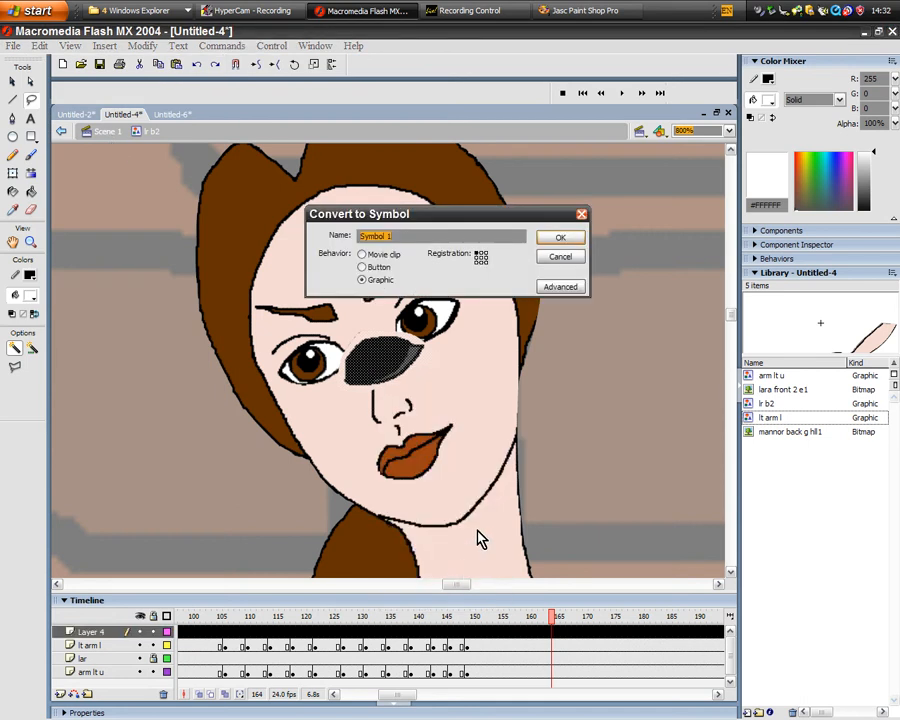
key(BackSpace)
click(572, 242)
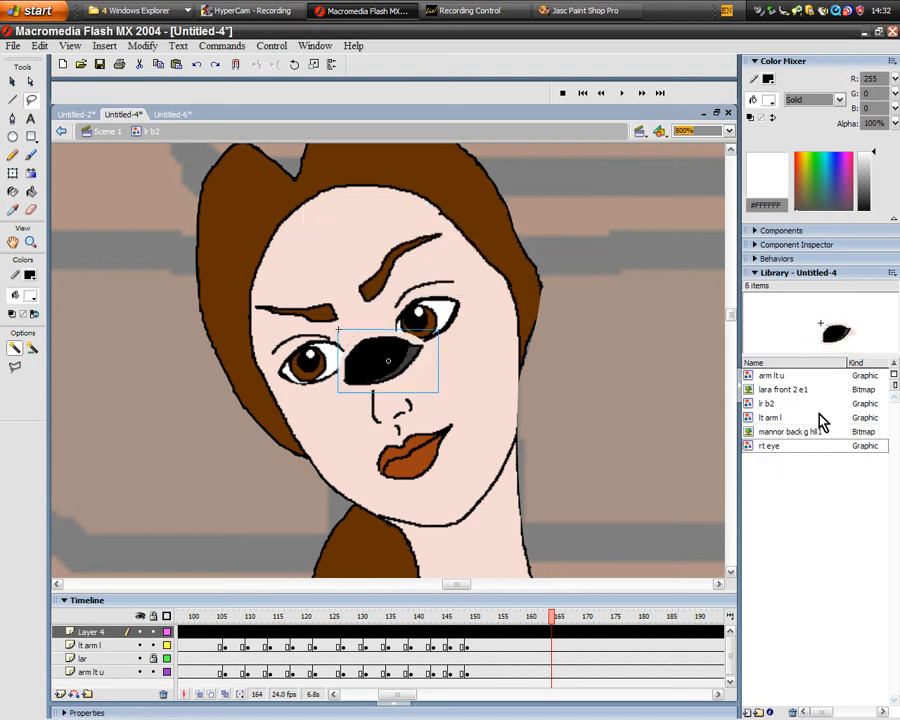
Move the rt eye symbol from the nose onto the open eye beneath the raised eyebrow
right_click(361, 348)
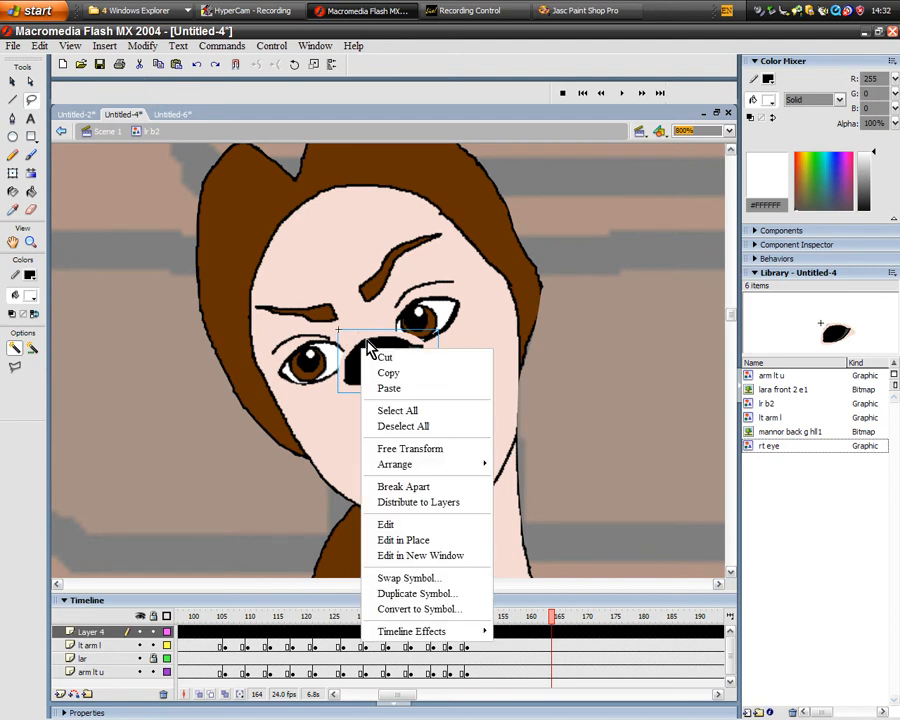
click(368, 344)
drag(374, 352, 432, 336)
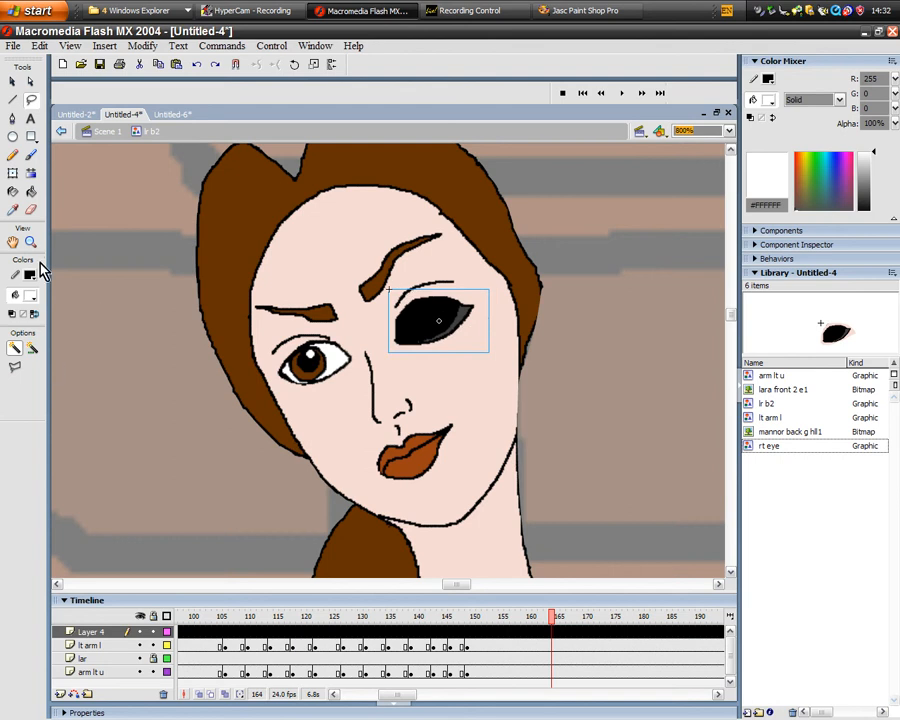
Put the rt eye symbol into Scale transform mode and line it up over the open eye
click(30, 242)
click(431, 331)
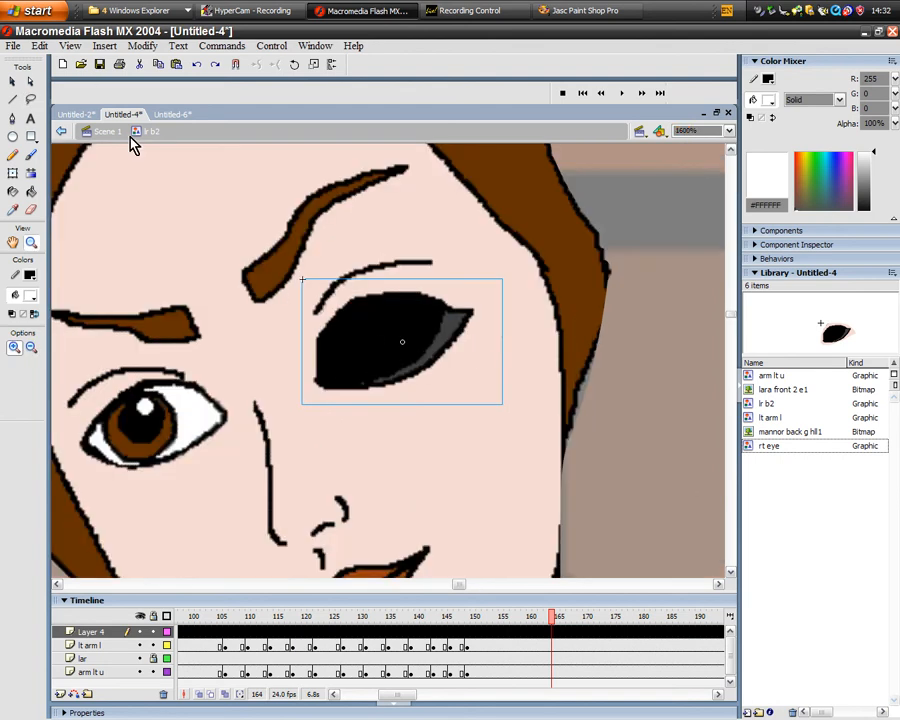
click(142, 46)
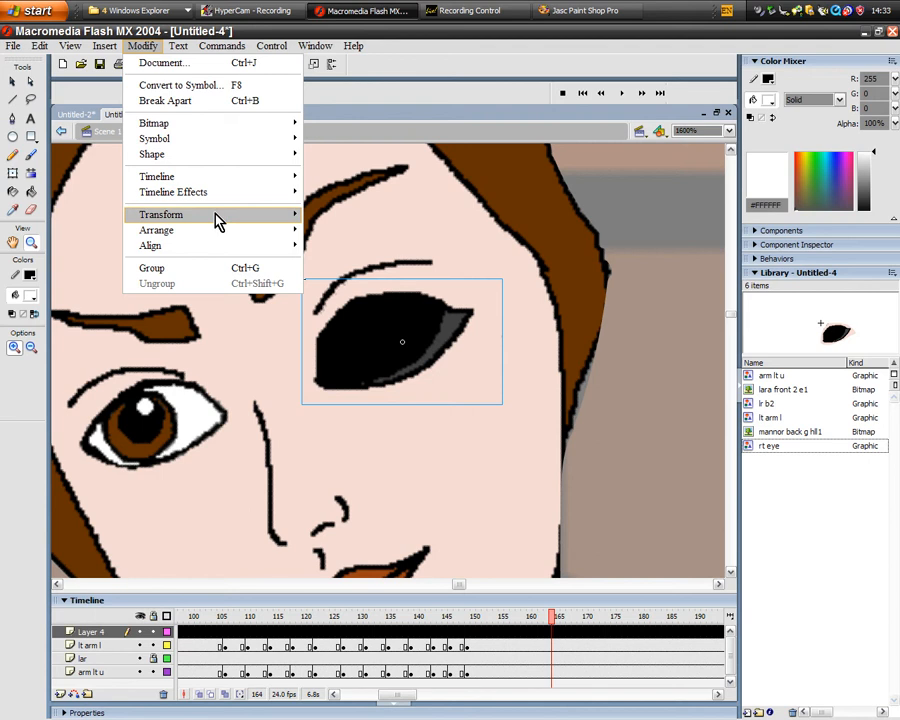
mouse_move(216, 216)
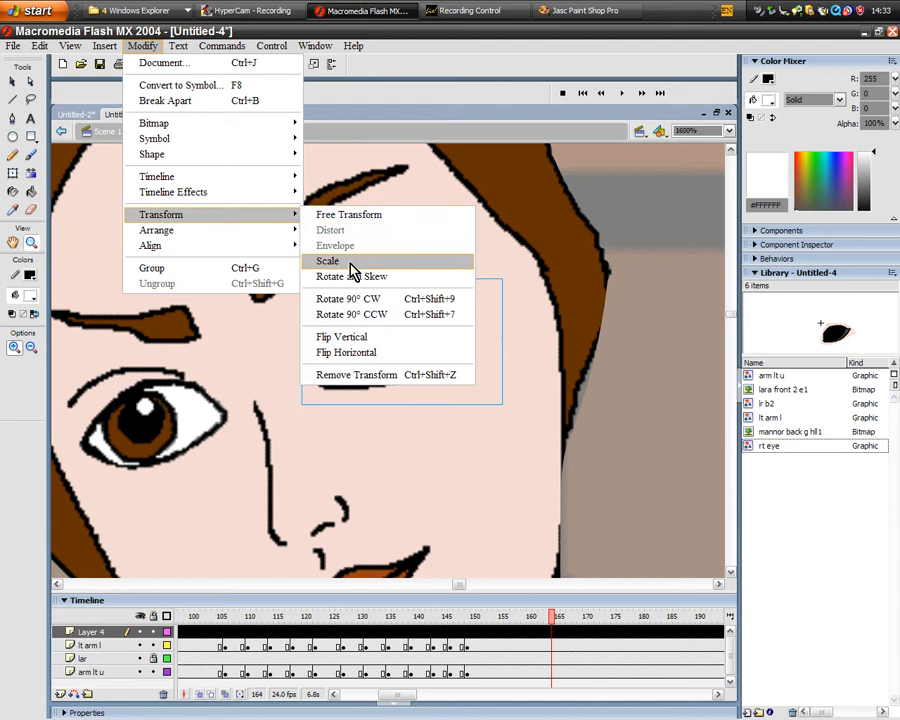
click(354, 266)
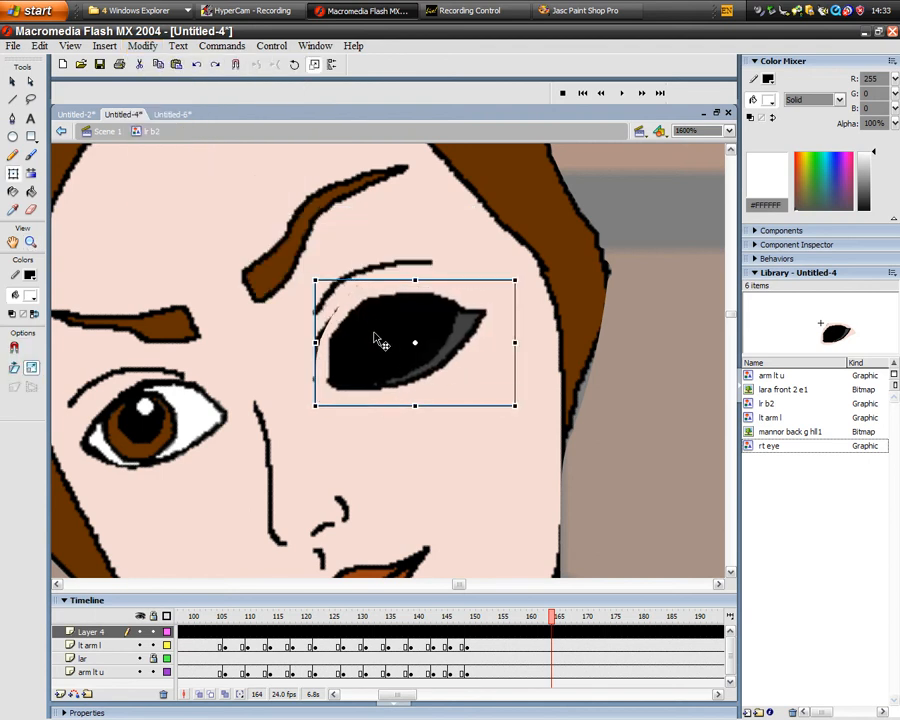
drag(376, 336, 355, 336)
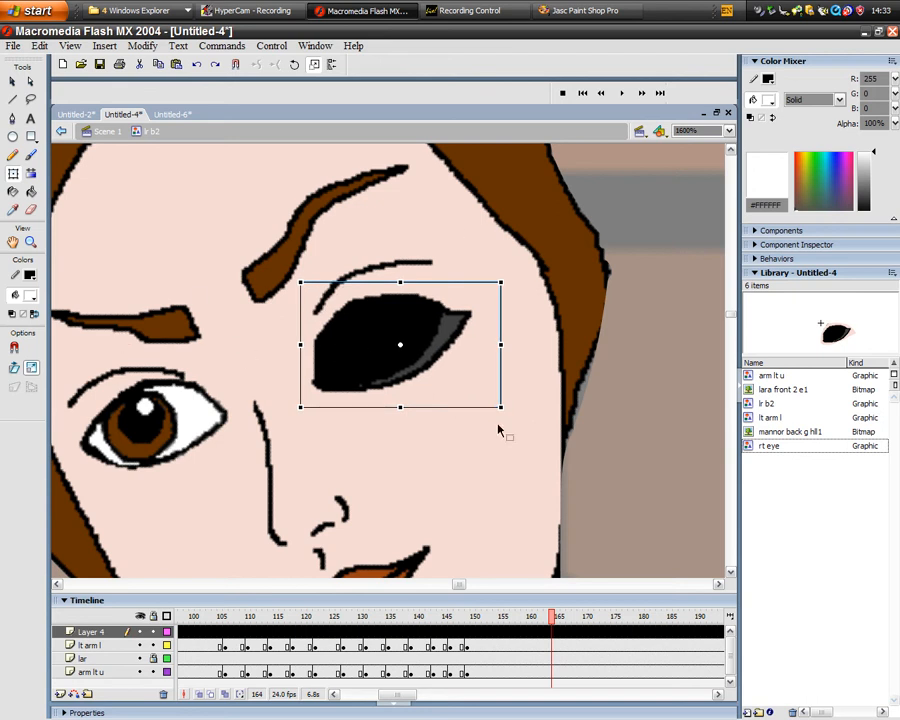
Hide and show Layer 4 repeatedly to compare the closed eye's position with the open eye underneath
click(143, 637)
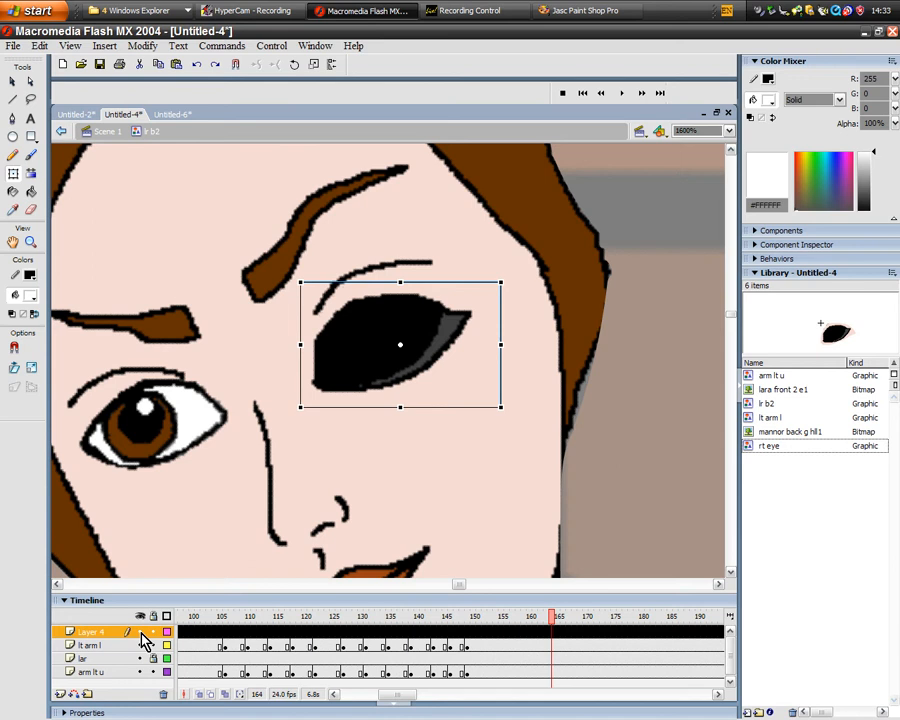
click(140, 633)
click(140, 633)
click(140, 633)
click(140, 633)
click(140, 633)
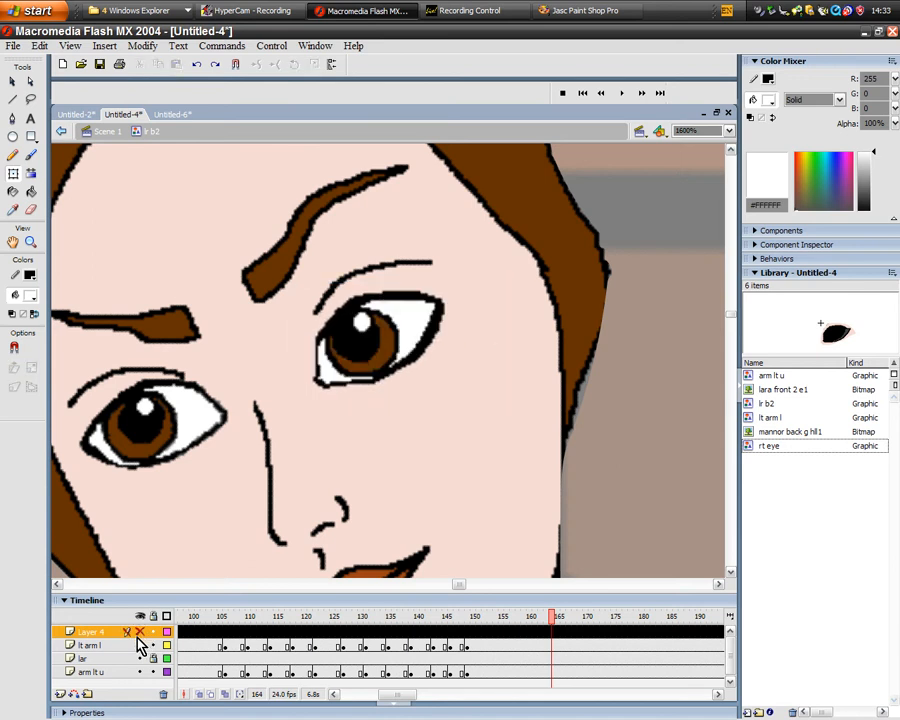
click(140, 633)
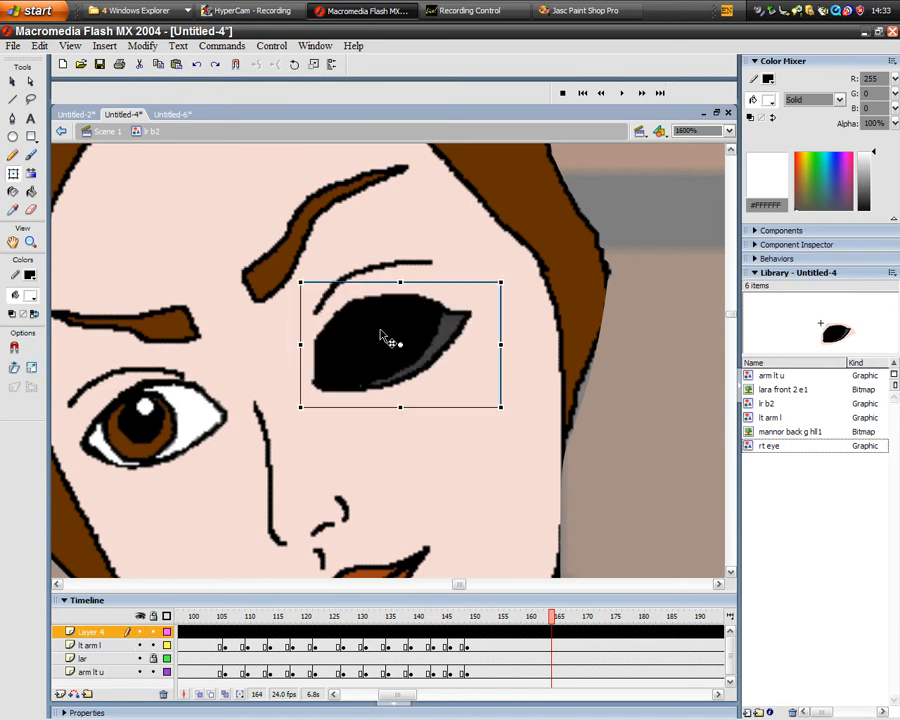
Nudge the rt eye symbol to cover the open eye closely, toggling Layer 4's visibility to check the fit
drag(394, 341, 376, 340)
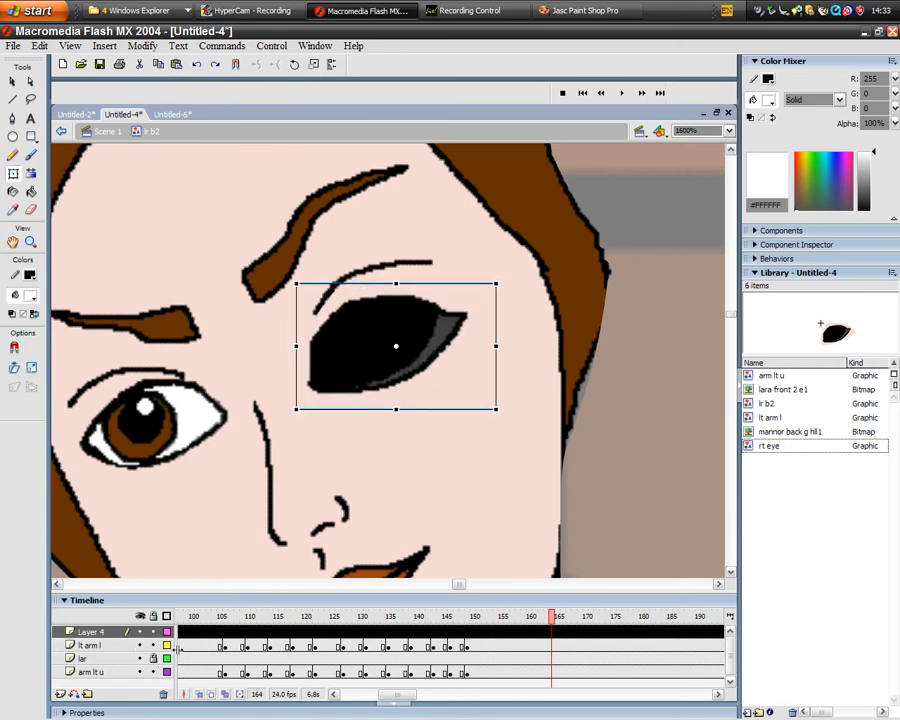
click(143, 634)
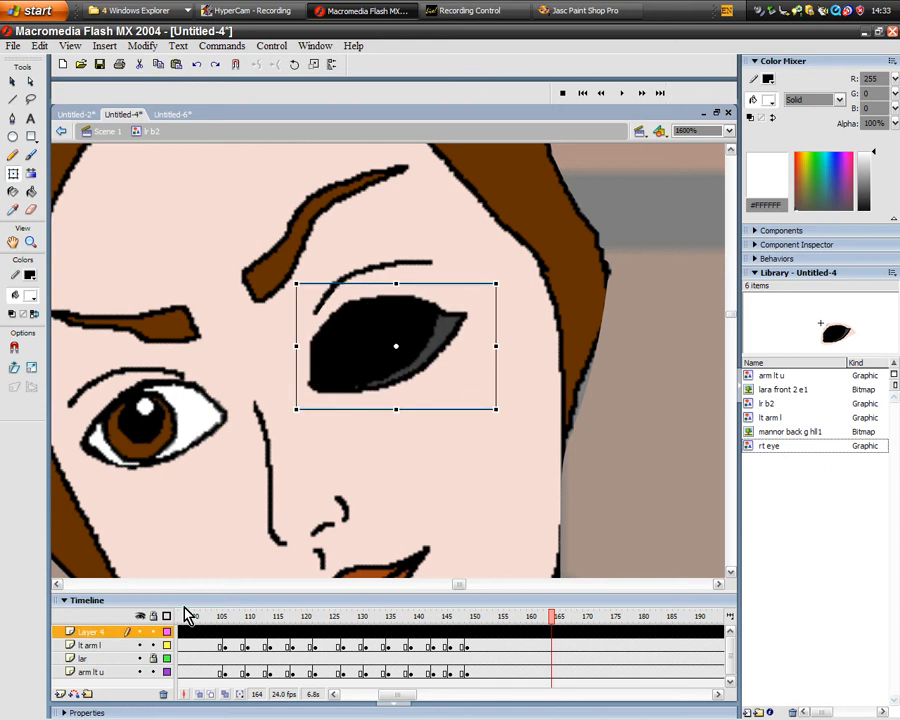
drag(322, 371, 334, 372)
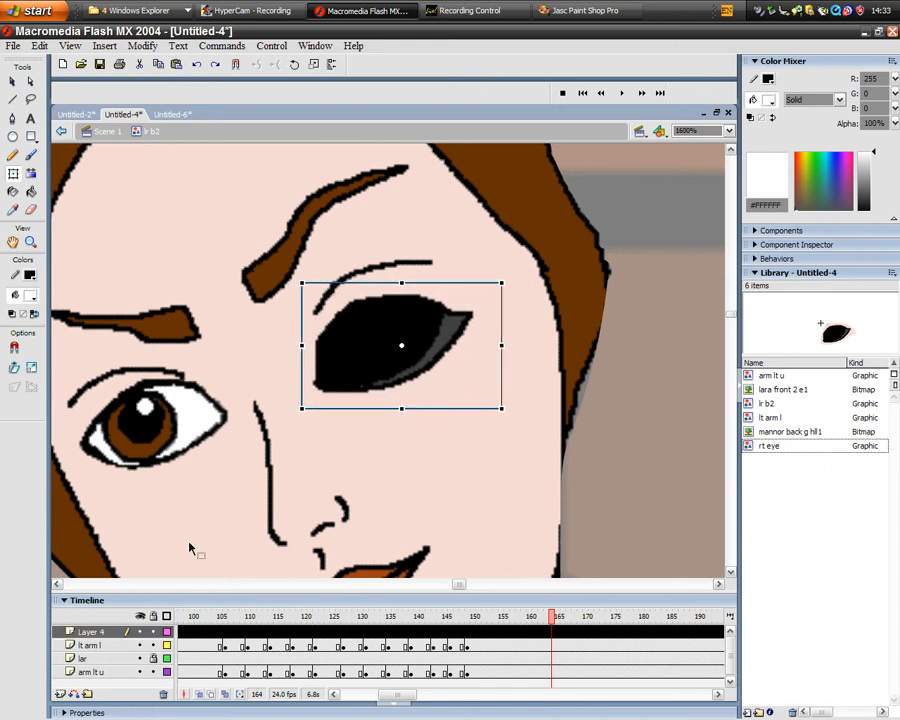
click(141, 632)
click(142, 633)
click(142, 633)
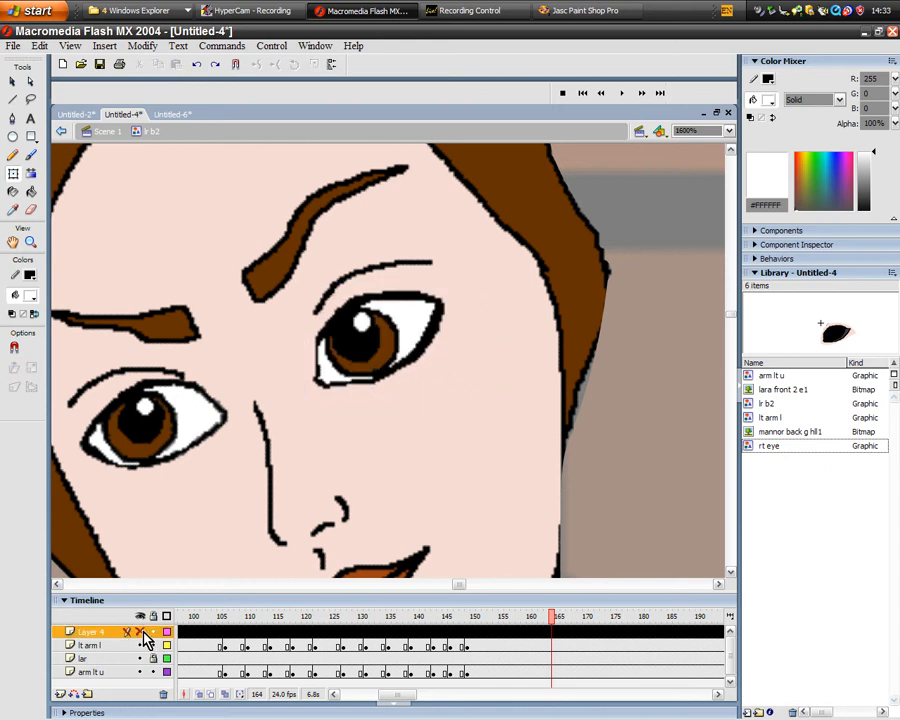
click(142, 633)
drag(372, 365, 372, 363)
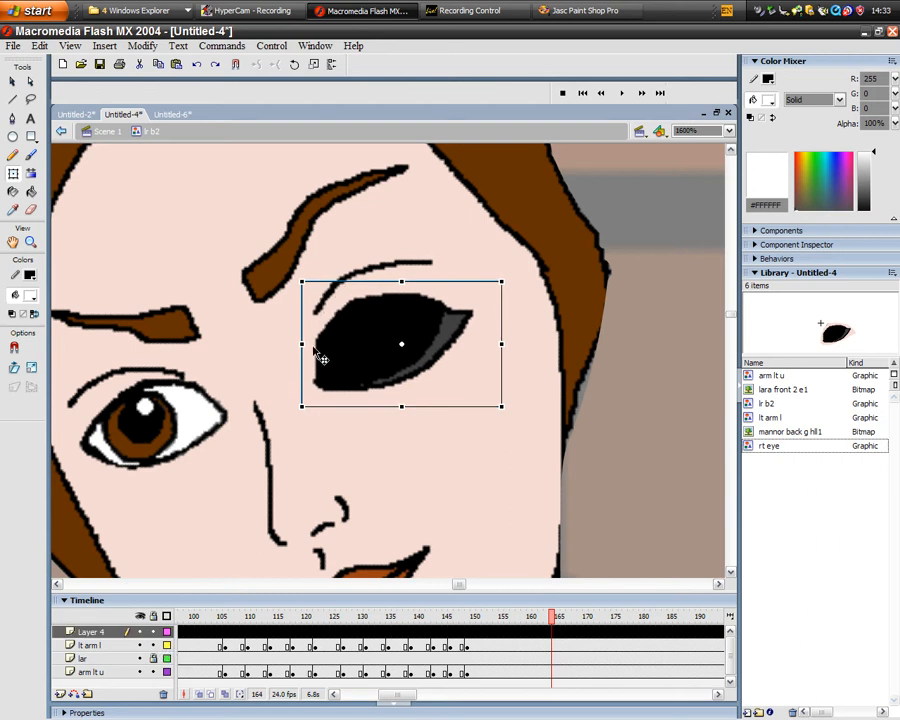
Preview the blink by repeatedly switching Layer 4's visibility off and on
click(142, 633)
click(142, 633)
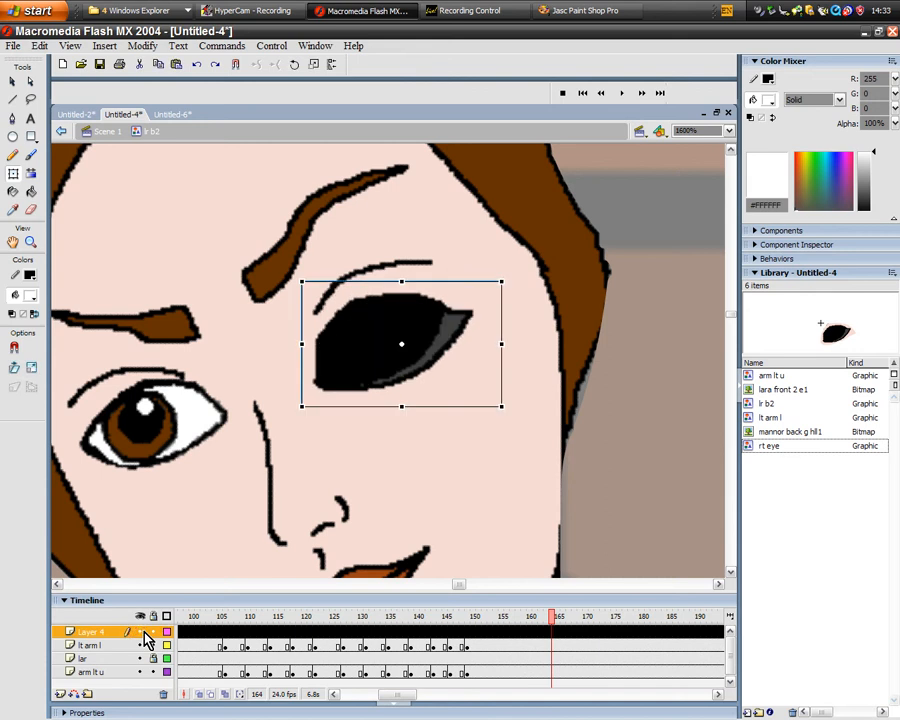
click(142, 633)
click(142, 633)
click(142, 633)
click(142, 633)
click(142, 633)
click(142, 633)
Insert a keyframe at frame 45 on Layer 4
drag(412, 697, 333, 708)
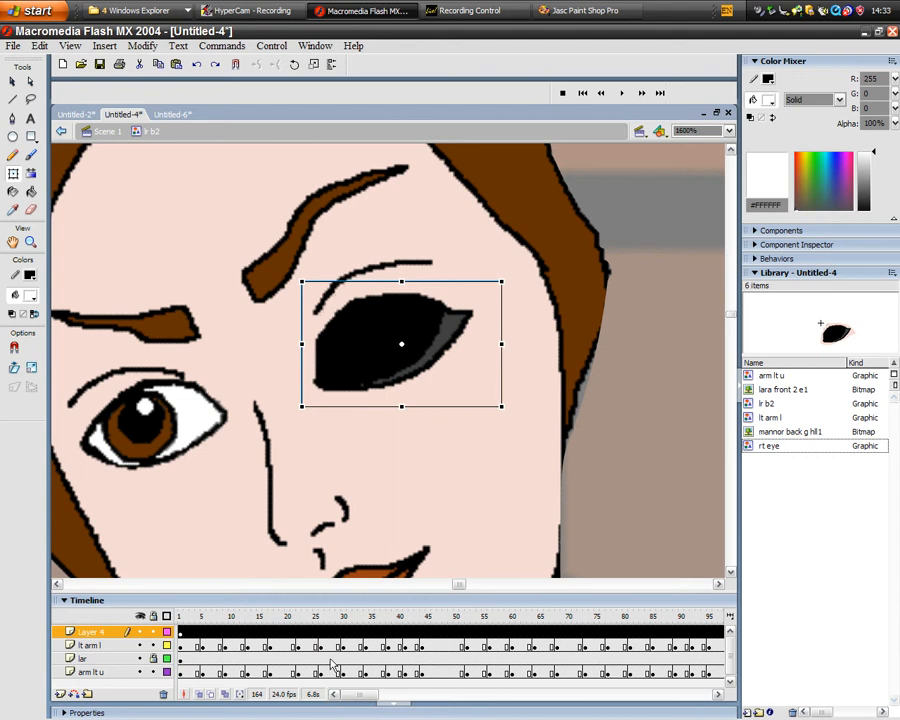
click(202, 633)
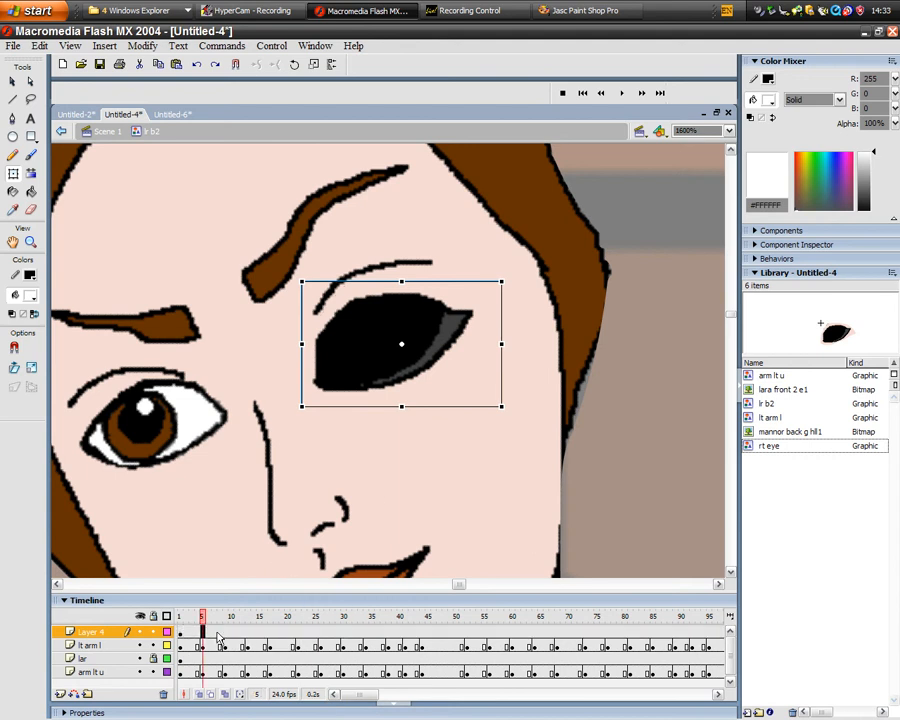
click(428, 633)
right_click(428, 633)
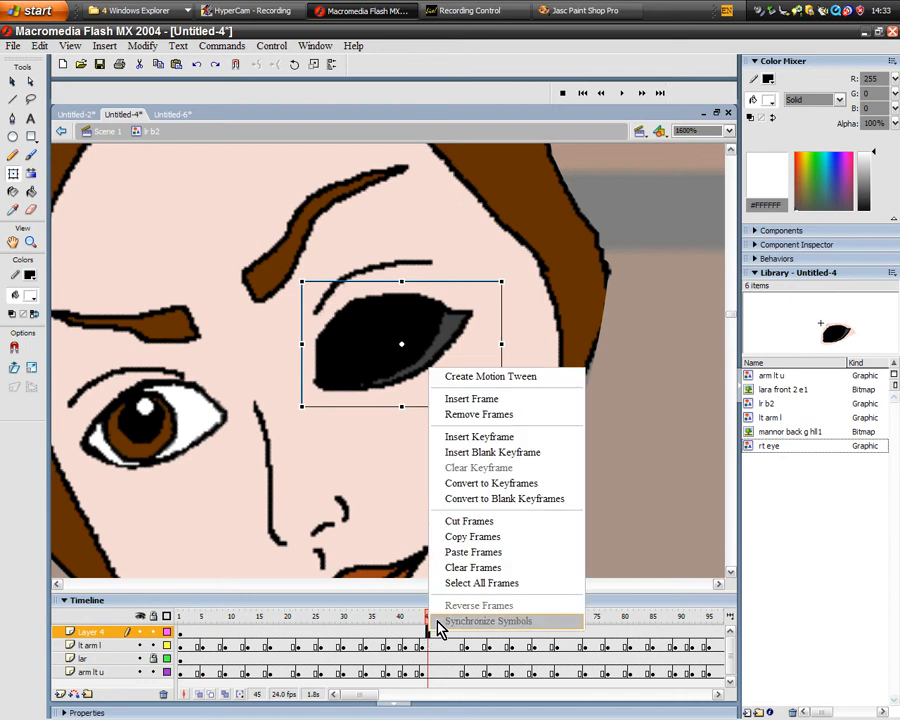
click(501, 440)
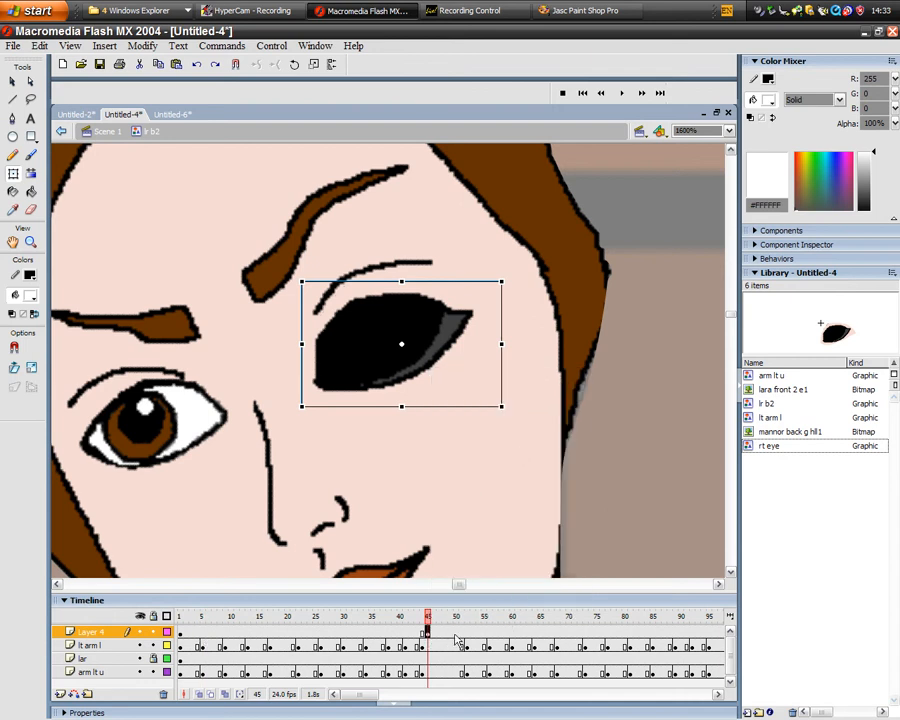
Insert a blank keyframe at frame 2 on Layer 4
click(184, 634)
right_click(184, 634)
click(335, 456)
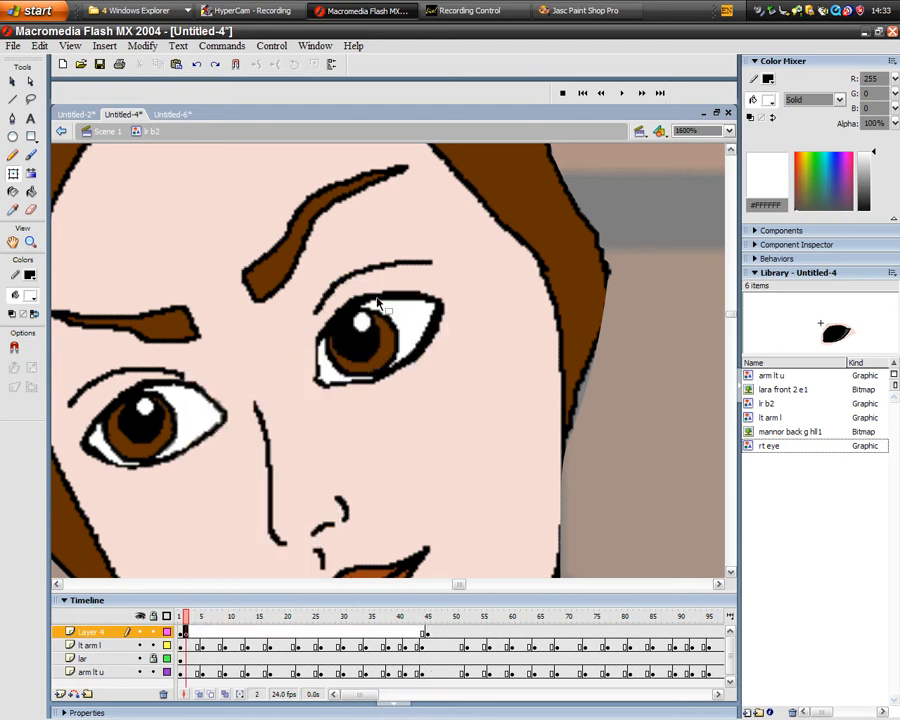
Insert a keyframe at frame 109 on Layer 4 to start a second blink
drag(186, 615, 457, 618)
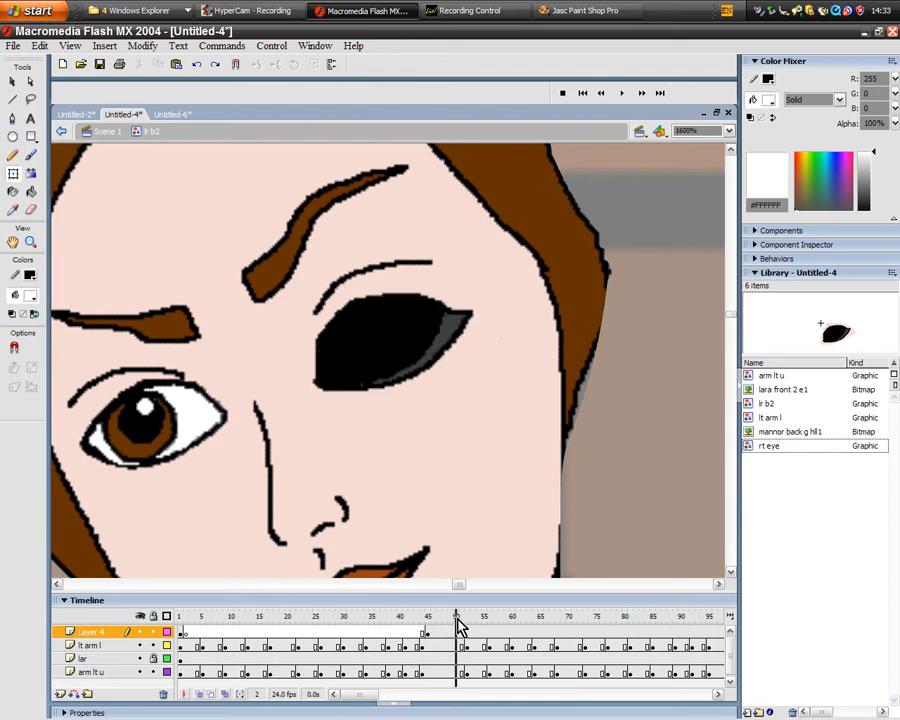
drag(337, 694, 372, 703)
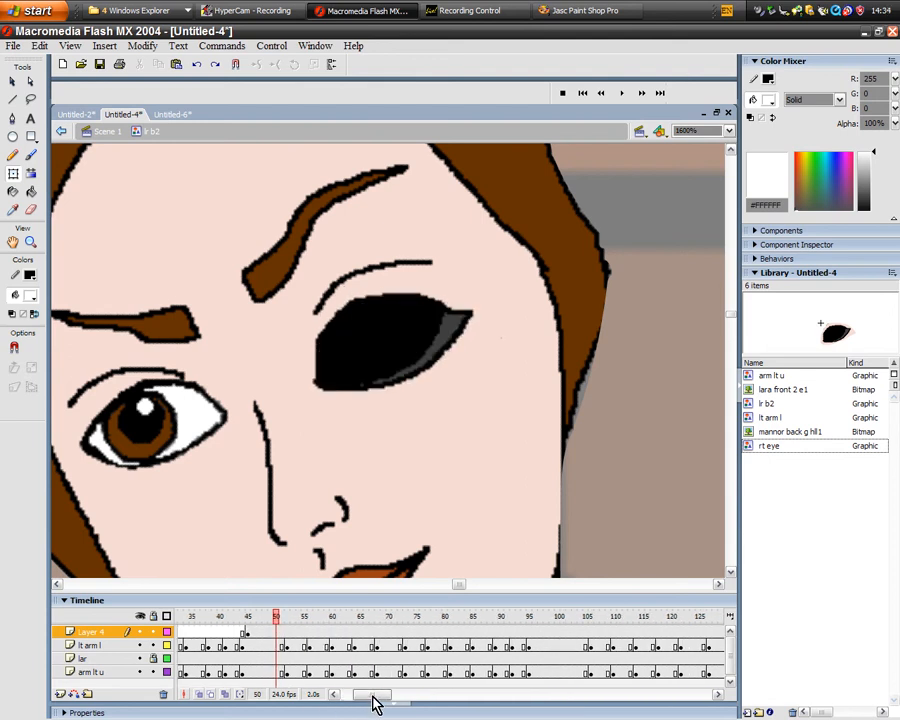
click(608, 633)
right_click(610, 633)
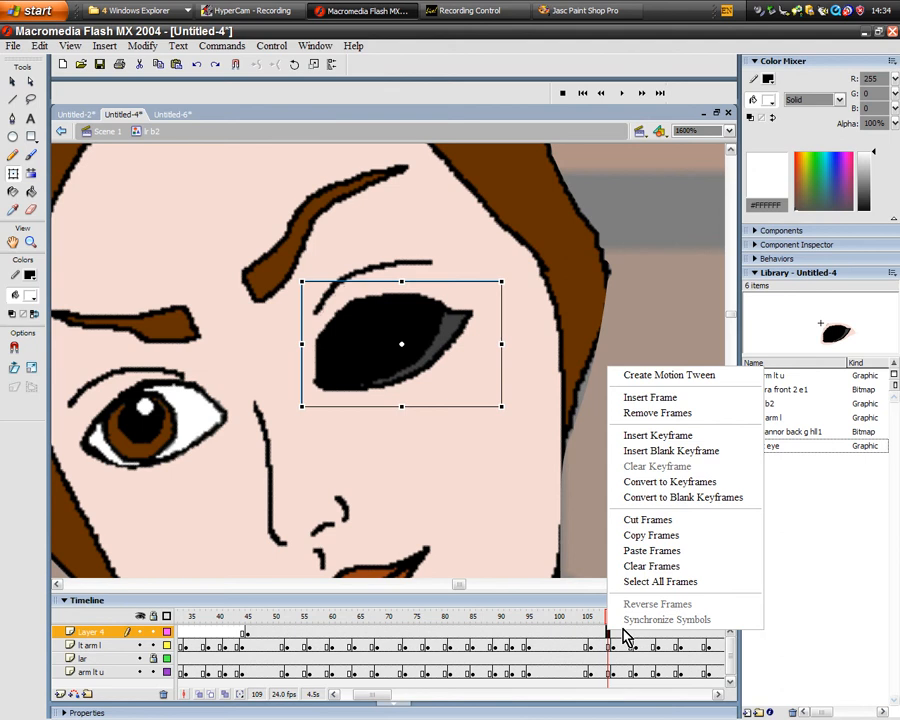
click(672, 440)
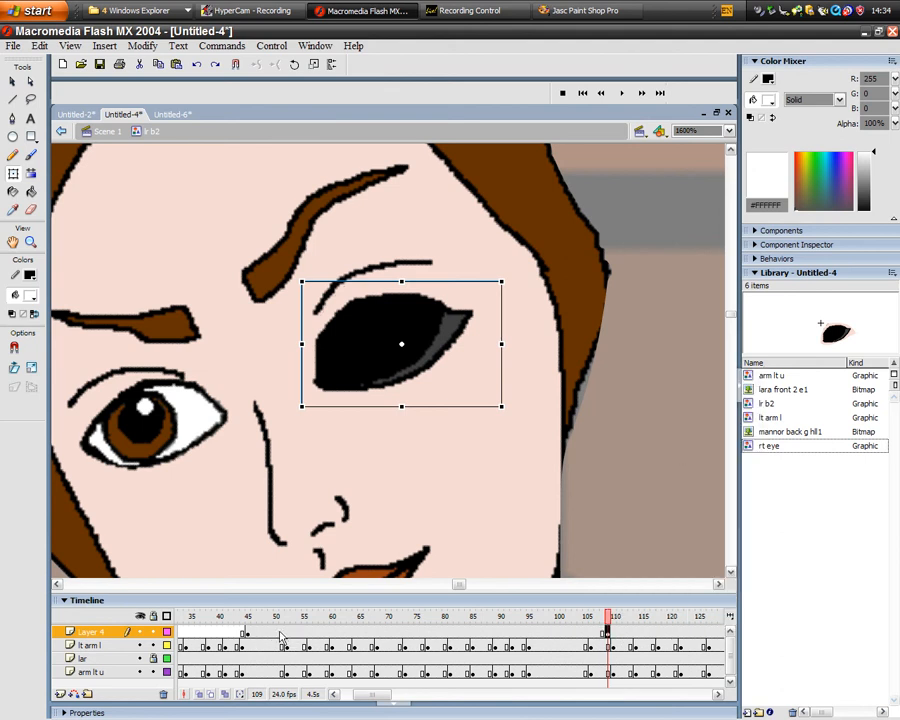
Insert a blank keyframe at frame 50 on Layer 4 to end the blink that starts at frame 45
click(277, 633)
right_click(277, 633)
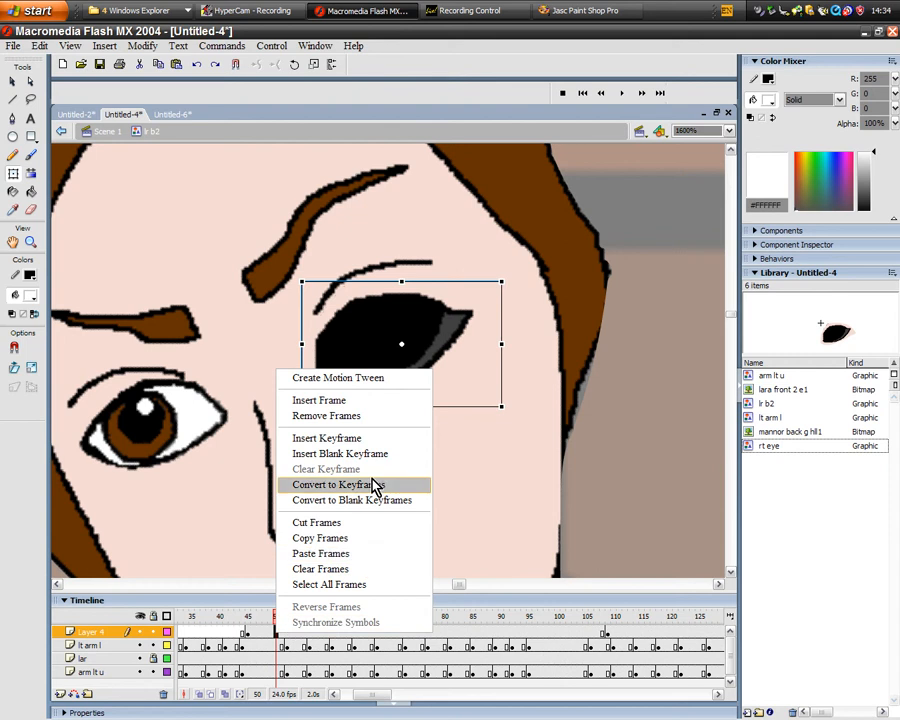
click(363, 443)
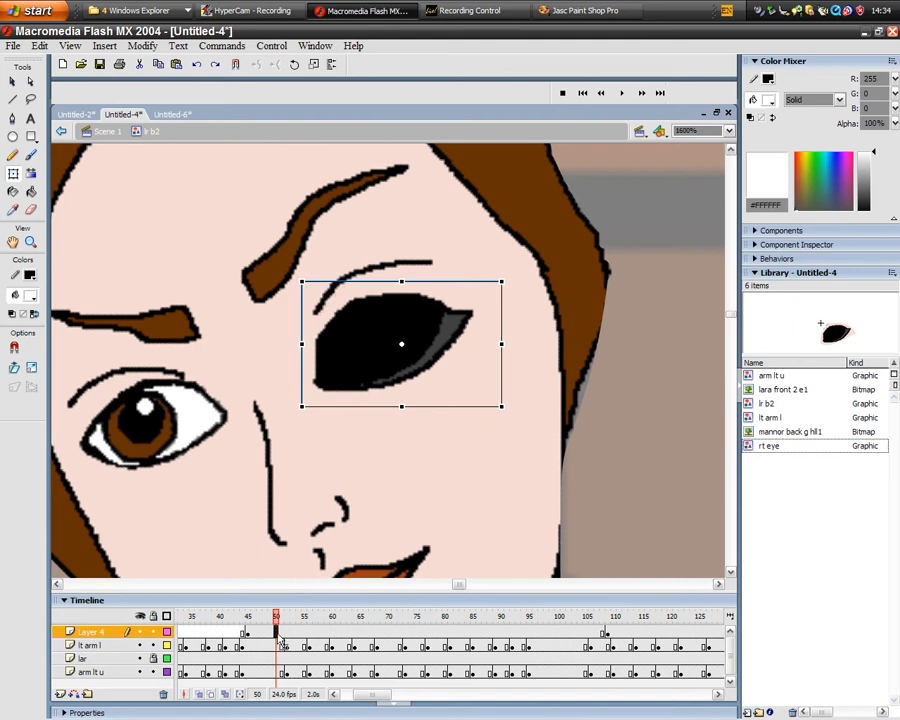
right_click(277, 640)
click(352, 460)
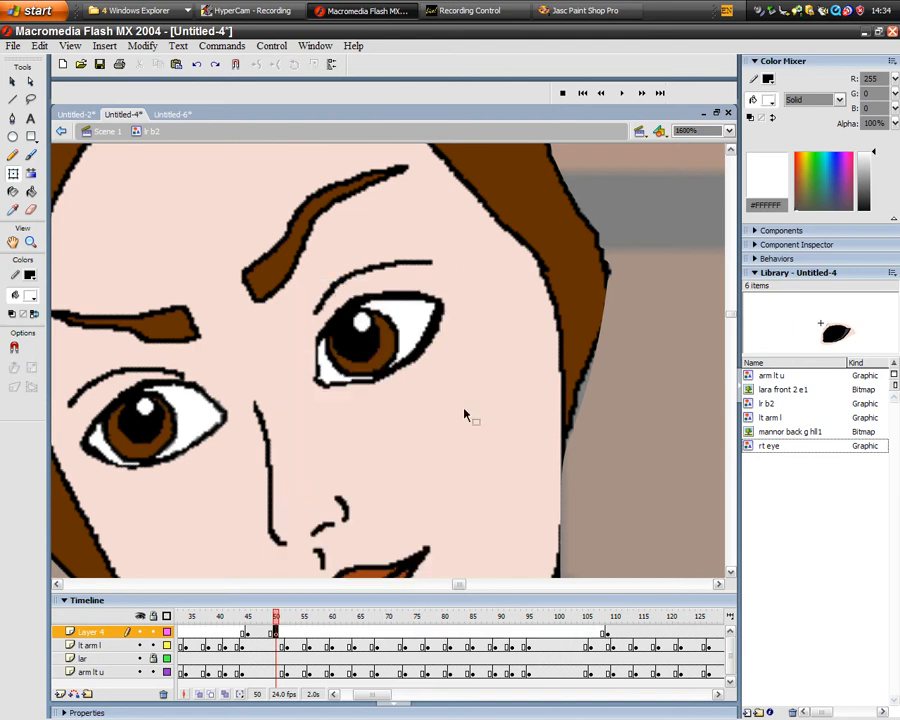
Insert a keyframe at frame 160 on Layer 4 to start a third blink
drag(279, 622, 637, 622)
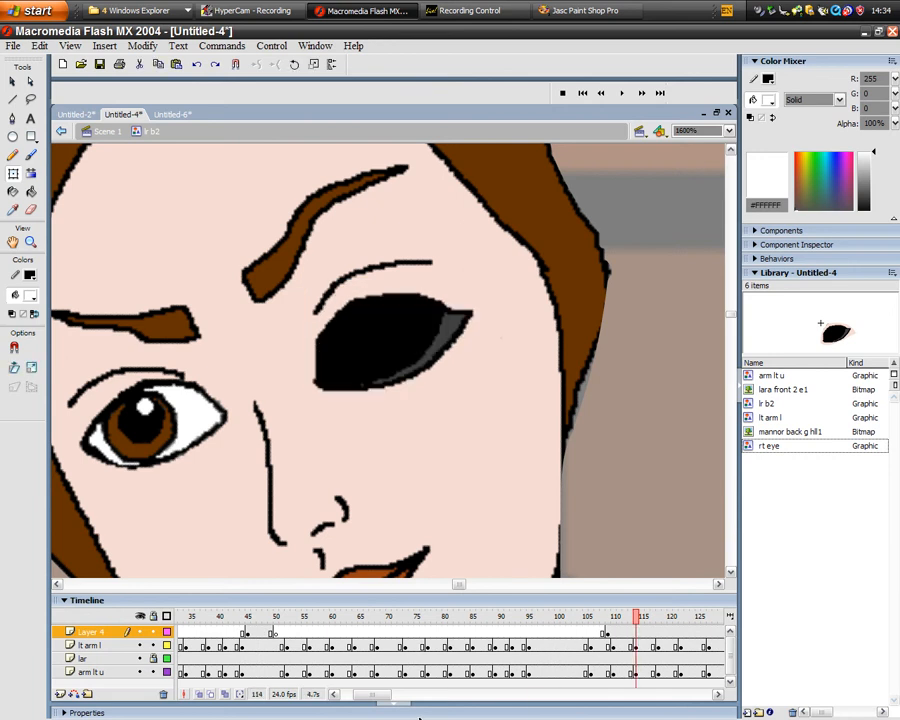
drag(378, 703, 403, 704)
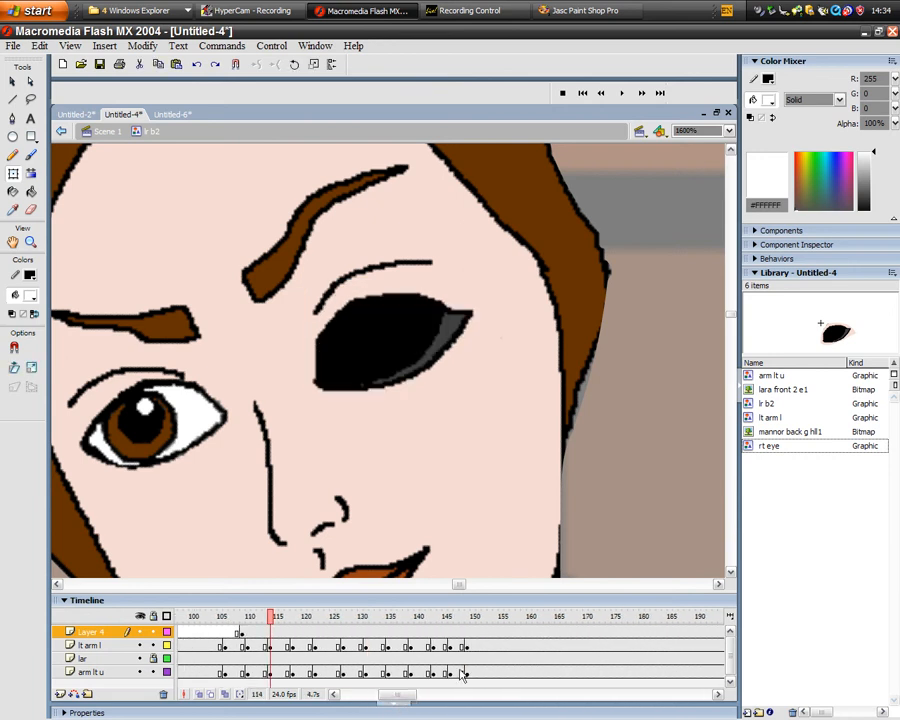
click(529, 632)
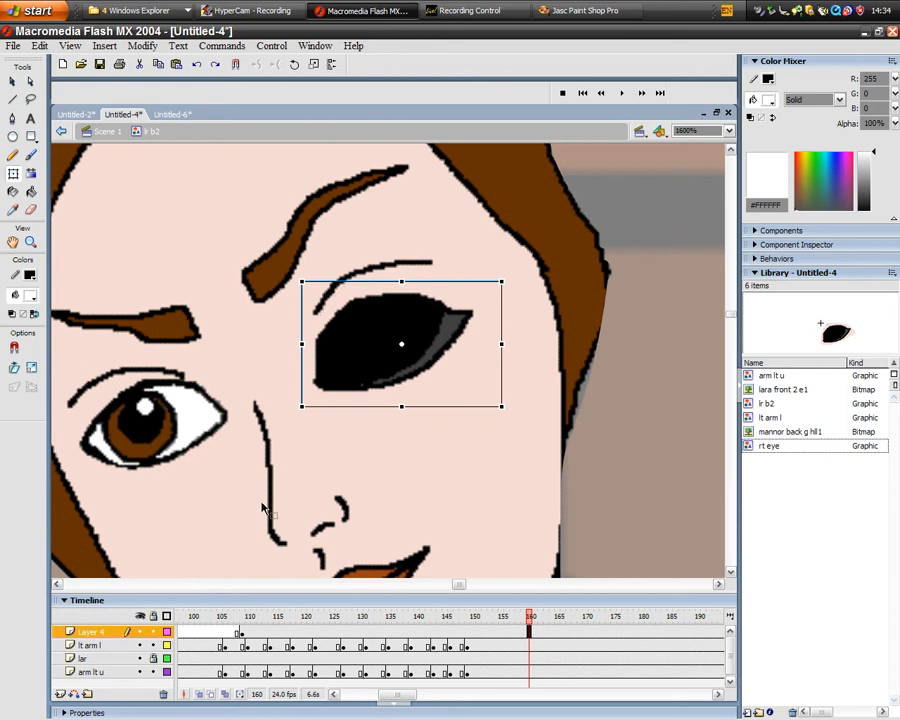
right_click(529, 632)
click(594, 437)
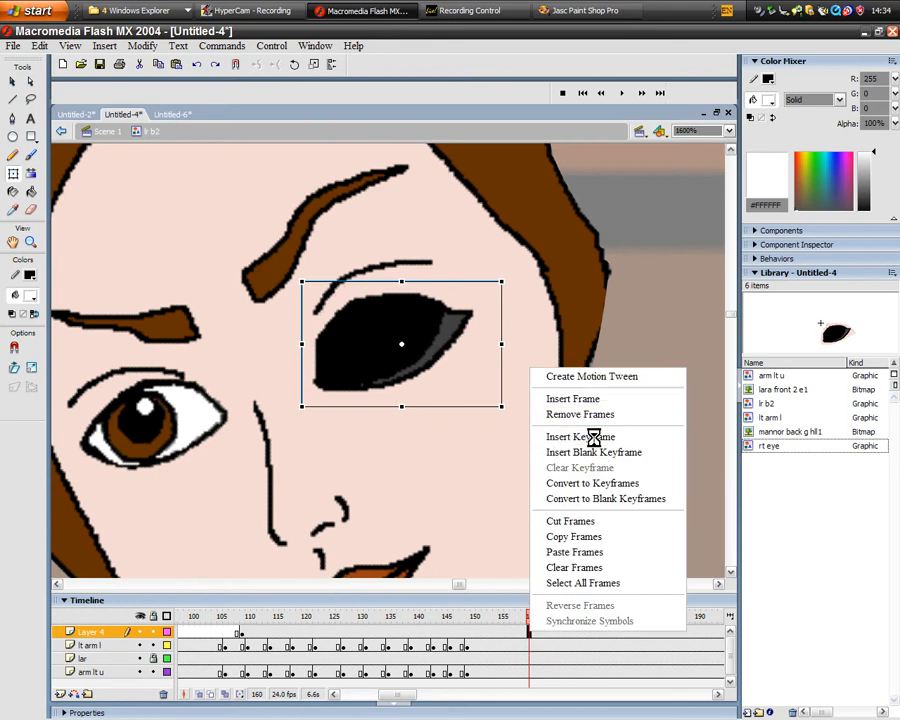
Insert a blank keyframe at frame 114 on Layer 4 to end the second blink
click(270, 633)
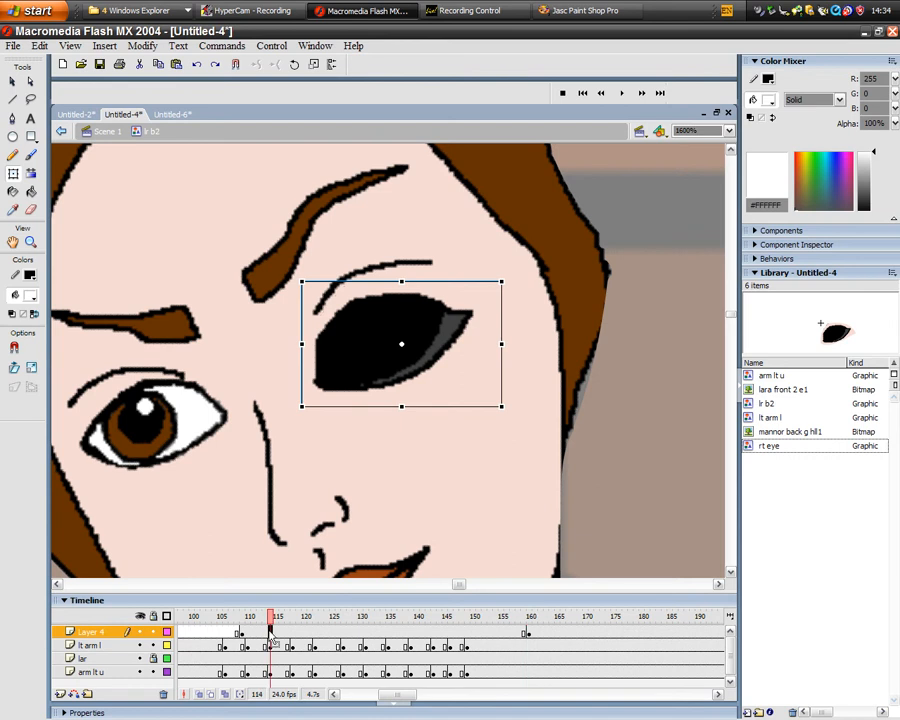
right_click(270, 633)
click(349, 455)
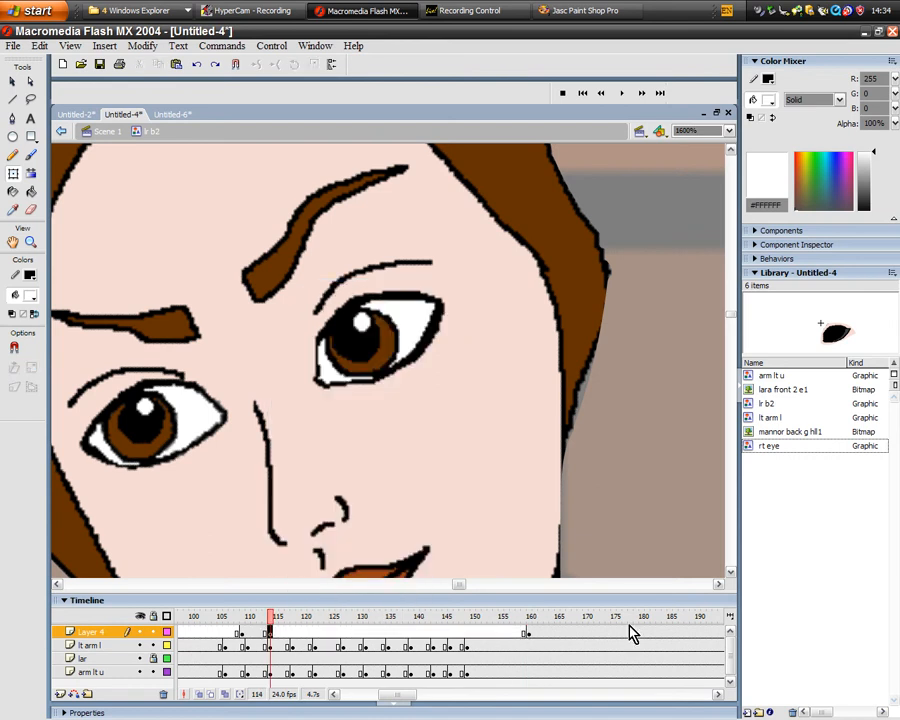
Insert a blank keyframe at frame 166 on Layer 4 to end the third blink
drag(404, 703, 425, 703)
click(258, 637)
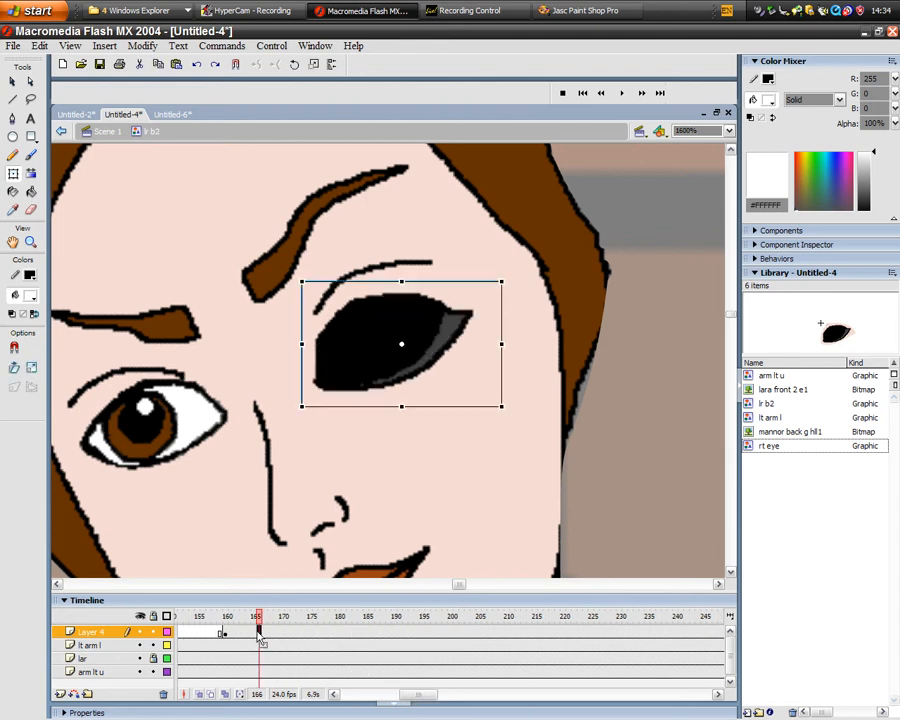
right_click(258, 634)
click(343, 453)
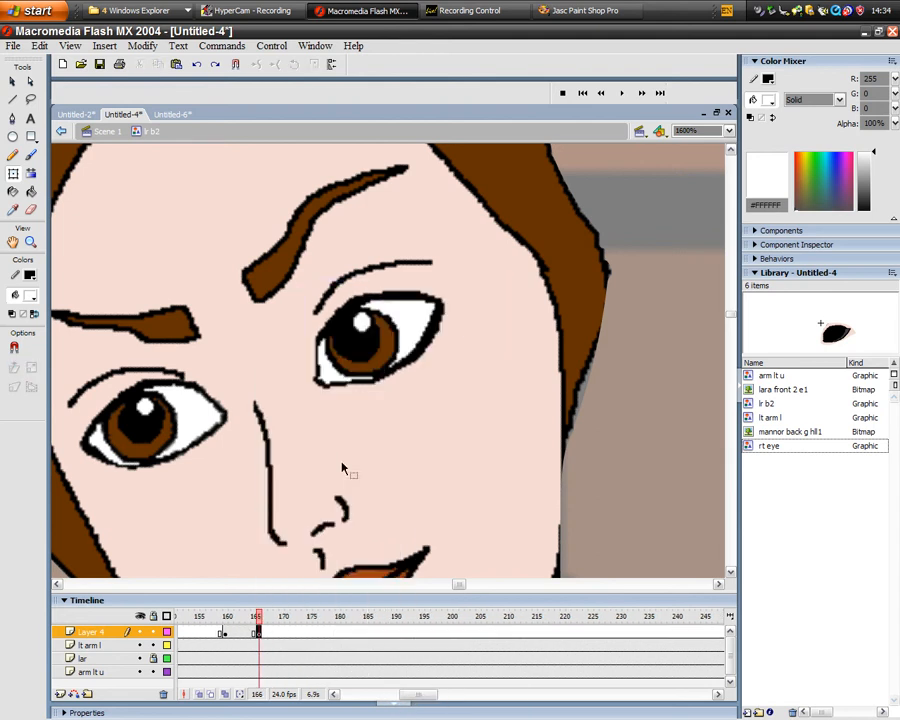
Play the animation from frame 1 with both eyes in view to check the blinks, and stop it past the last blink
drag(422, 701, 356, 705)
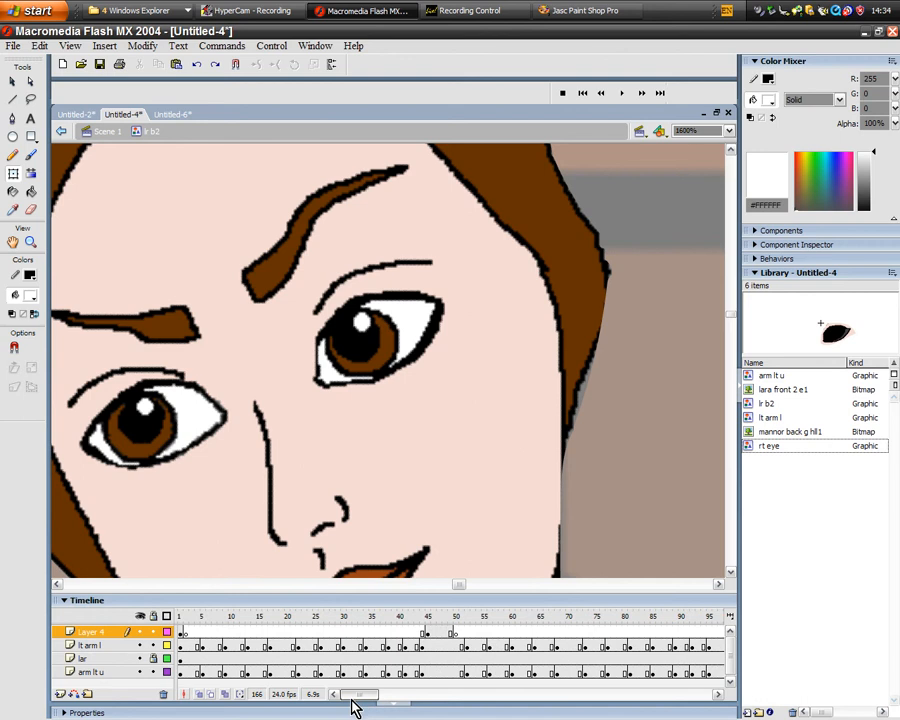
click(180, 616)
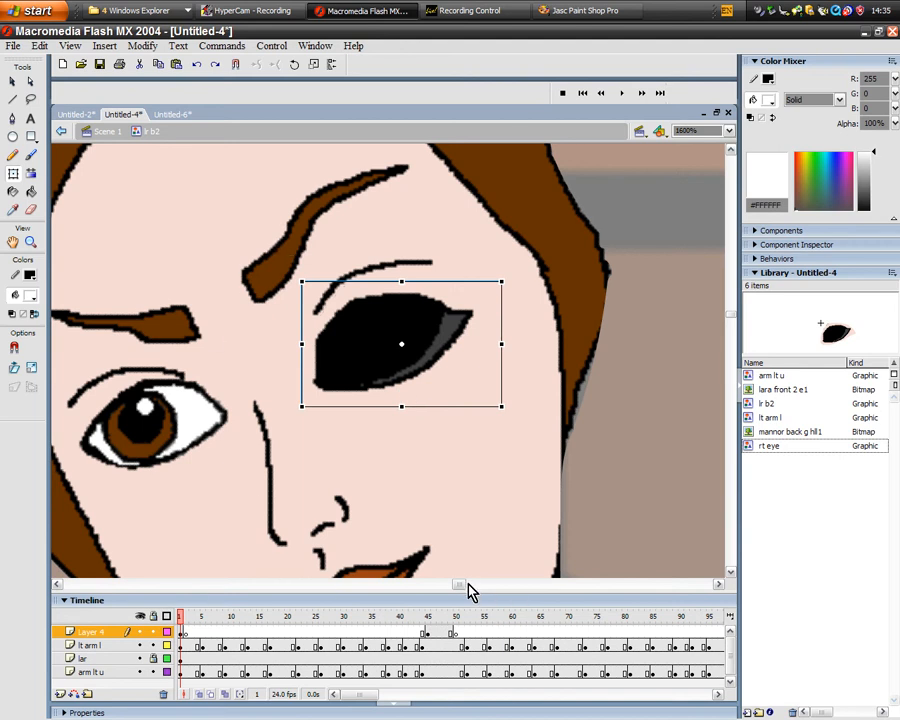
drag(470, 591, 460, 591)
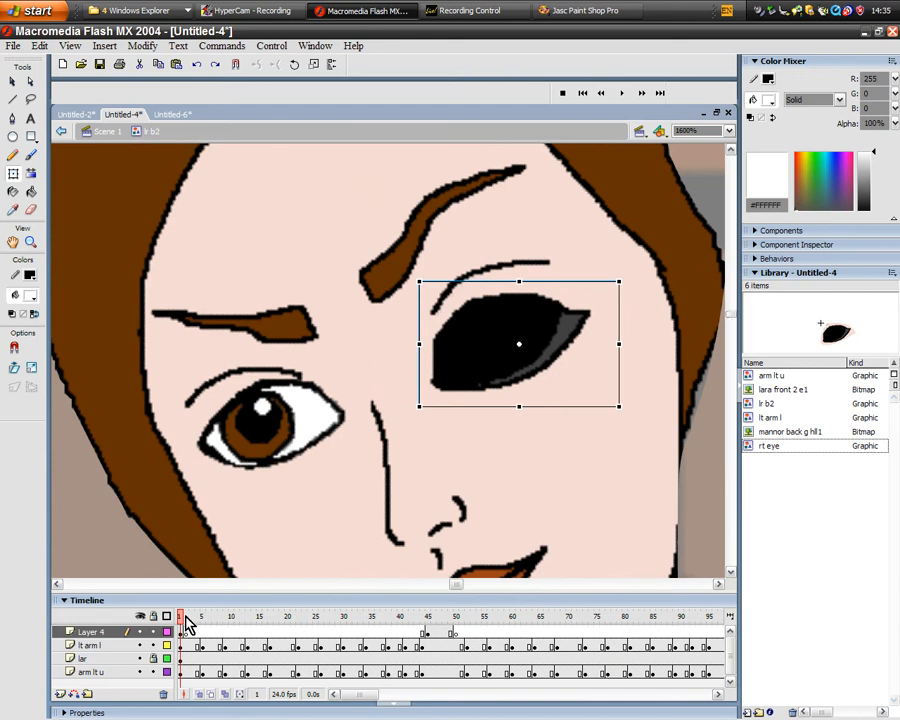
click(622, 92)
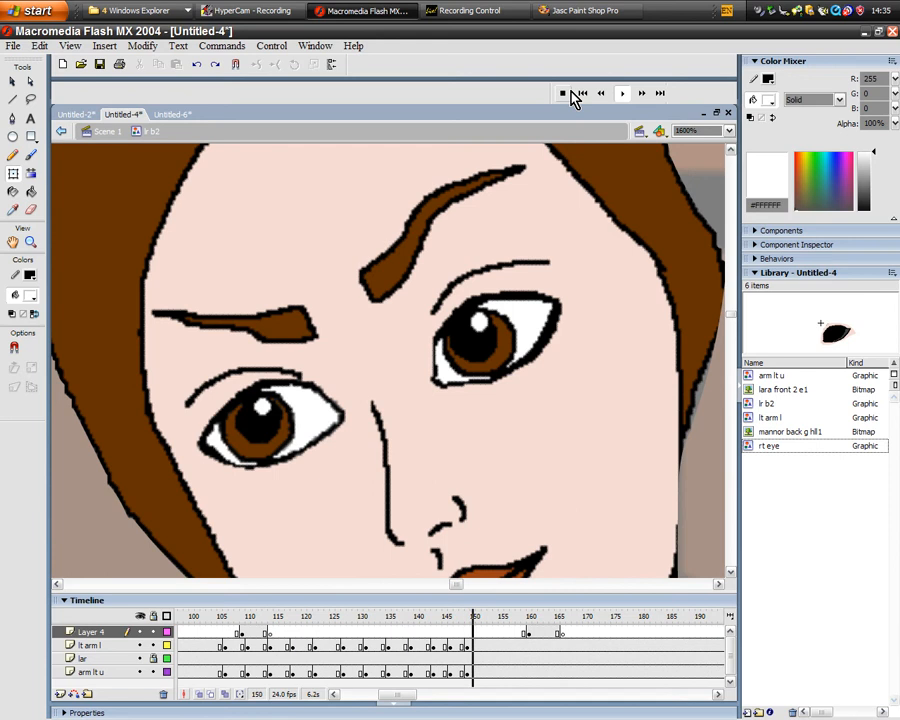
click(563, 93)
Add a new layer above Layer 4 and rename Layer 4 as "rt eye"
drag(394, 701, 354, 704)
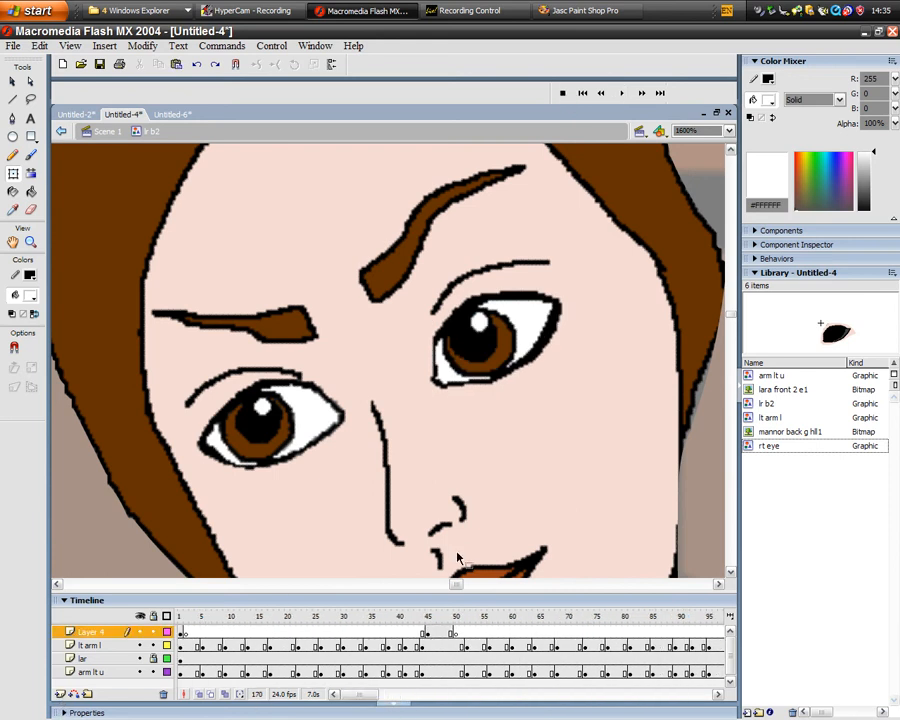
click(60, 695)
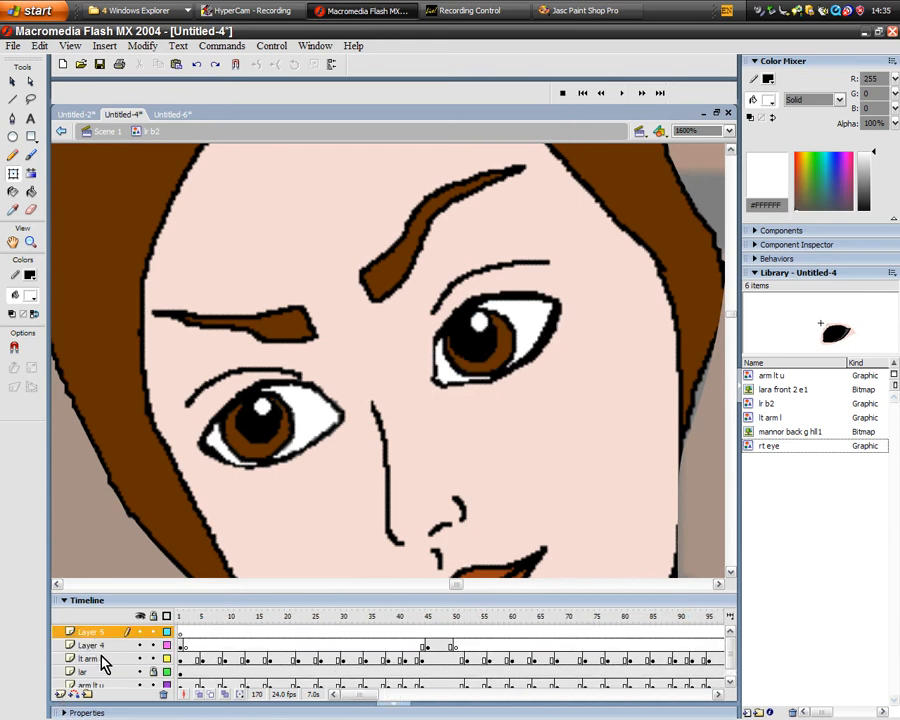
right_click(100, 648)
click(125, 632)
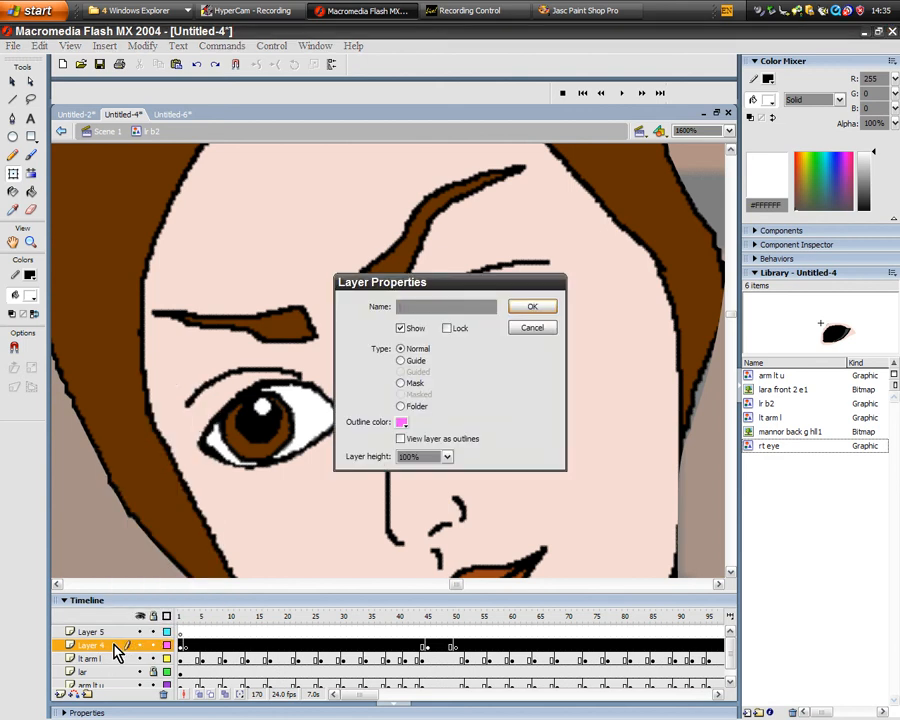
key(Return)
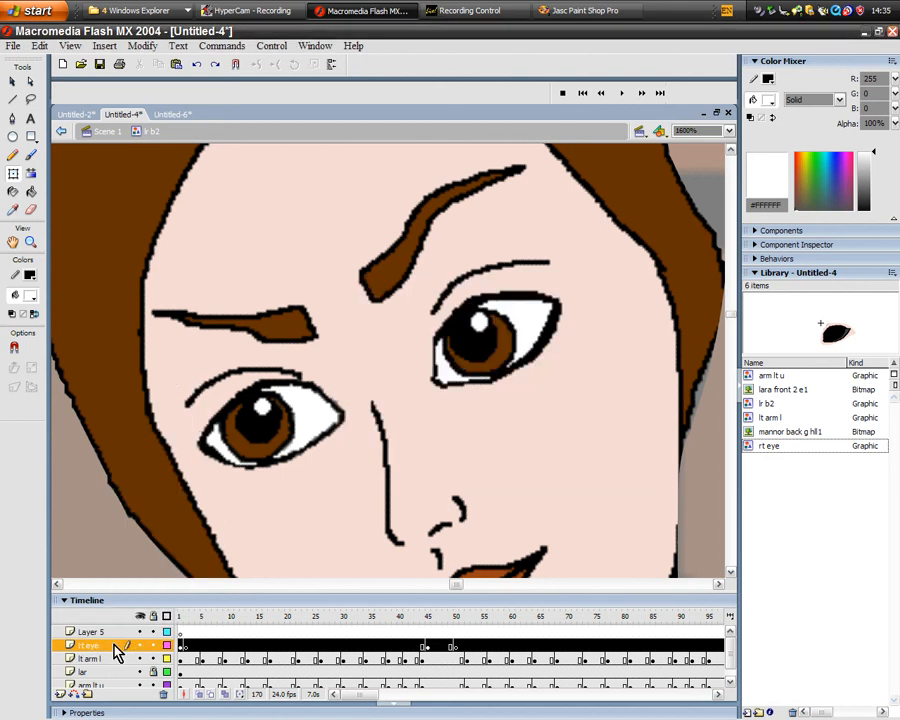
Rename the new Layer 5 as "lt eye"
click(116, 634)
right_click(116, 636)
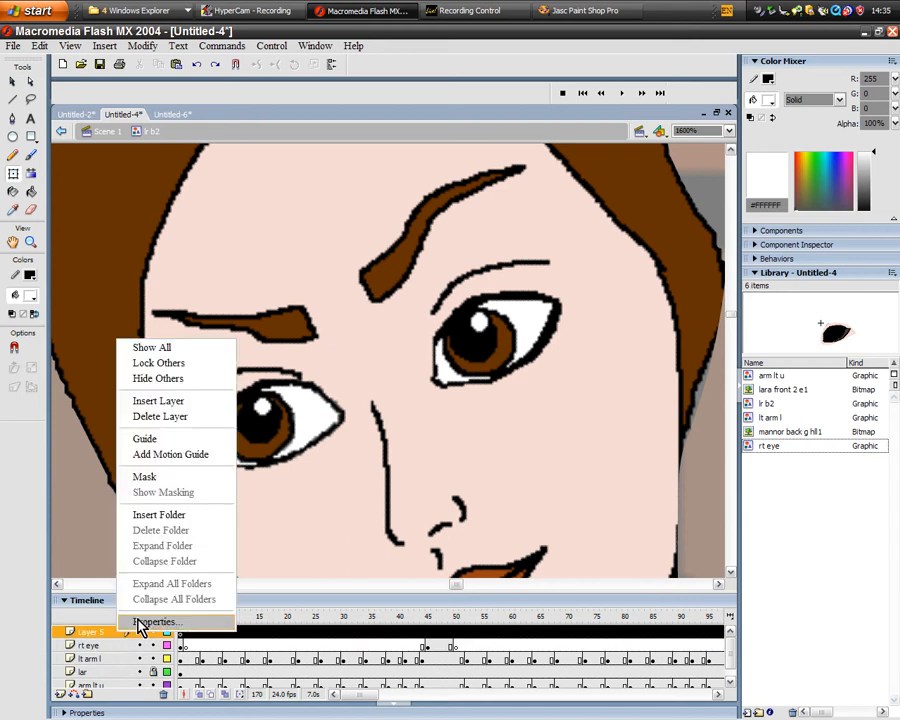
click(142, 618)
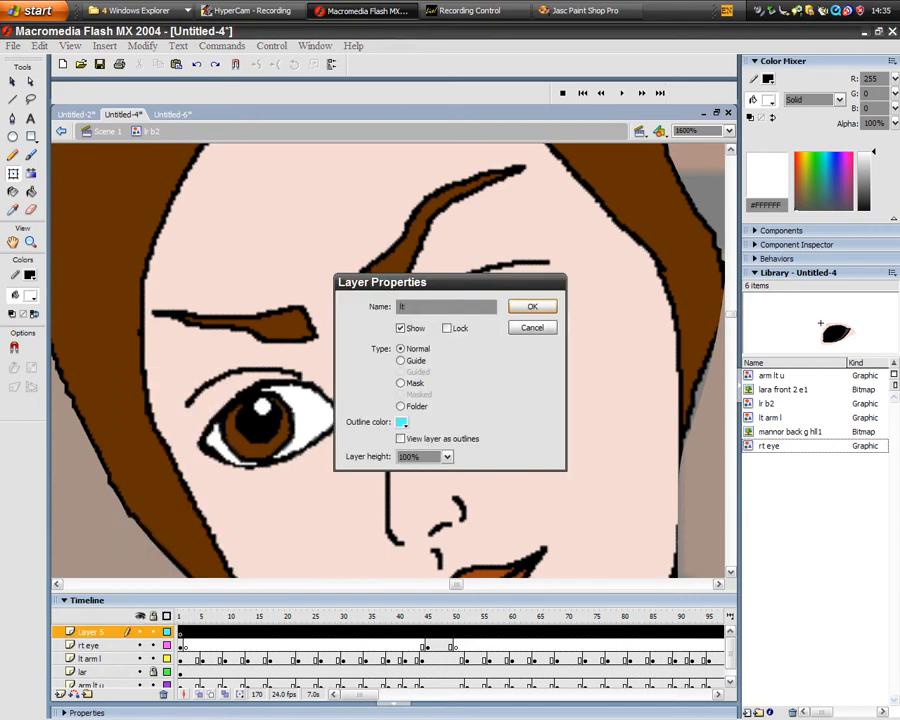
key(Return)
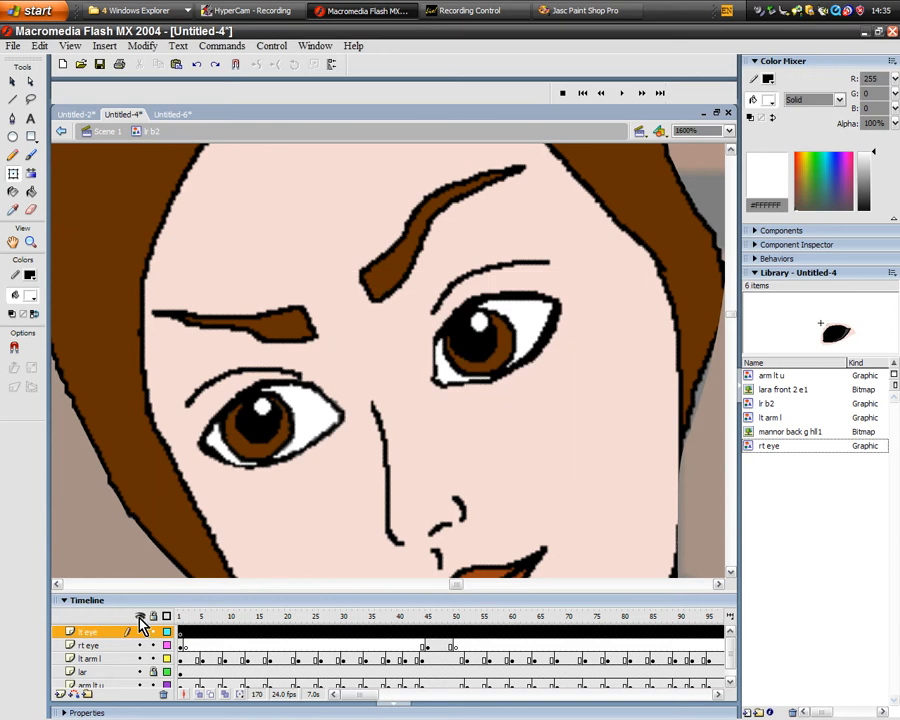
In the Untitled-6 document, outline the other closed eye, including its eyelid line, with the Lasso tool and copy it
click(171, 116)
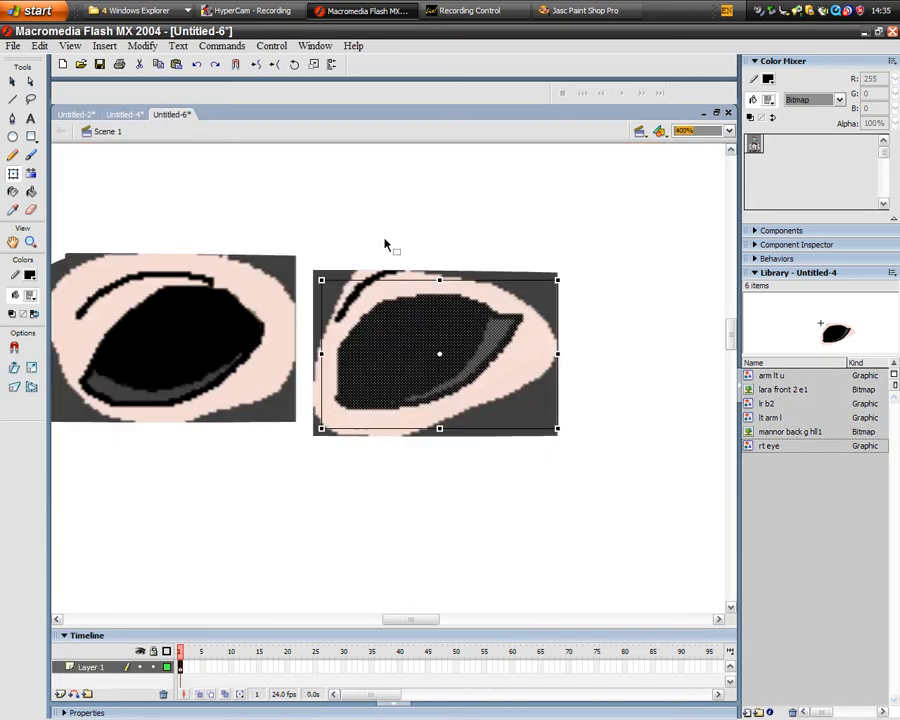
click(31, 99)
click(326, 292)
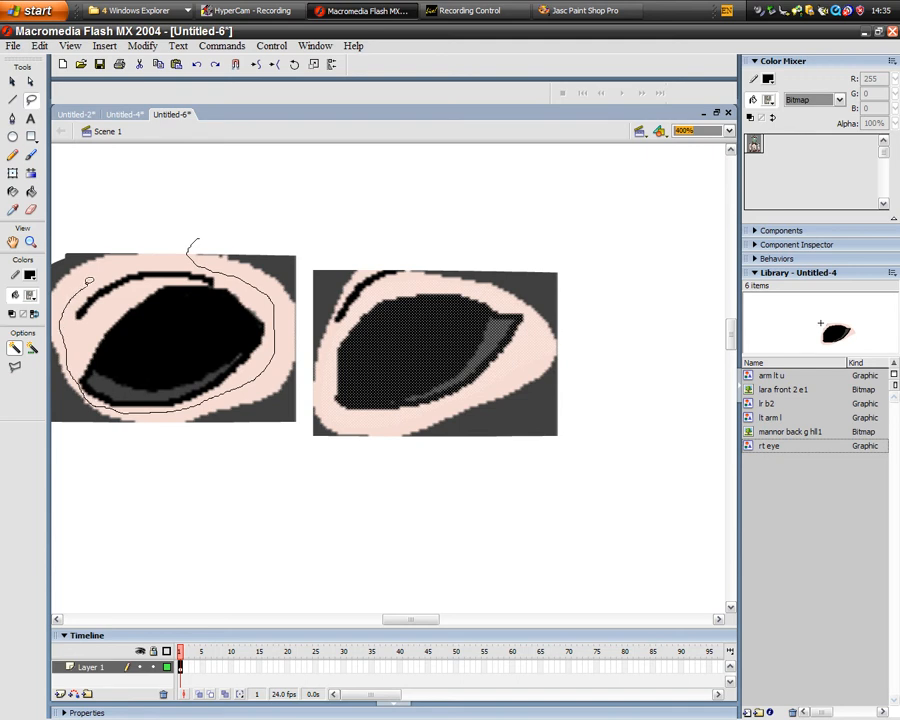
drag(89, 282, 195, 246)
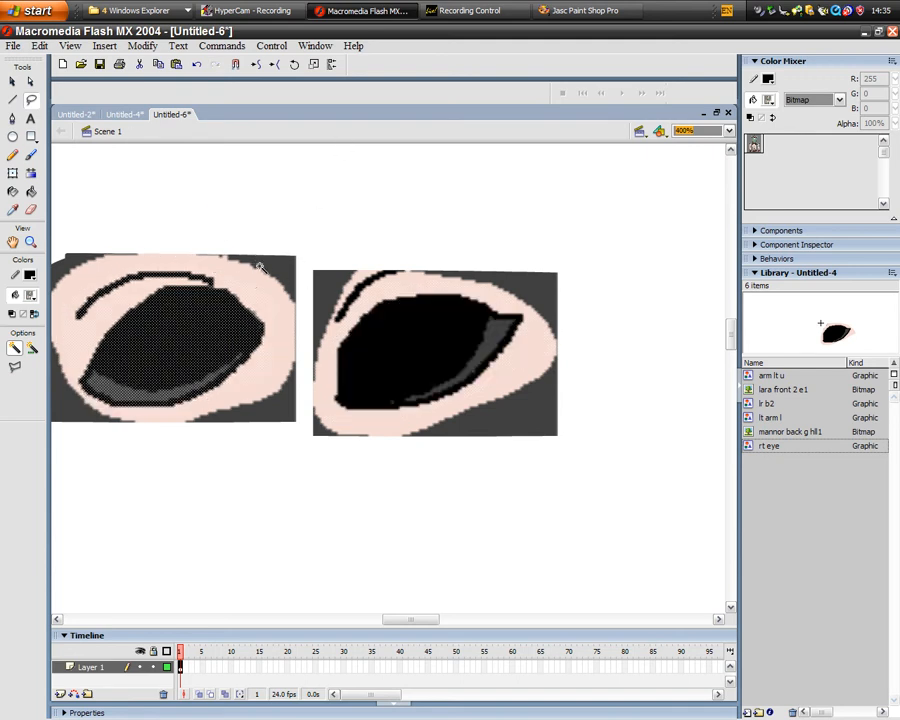
click(39, 45)
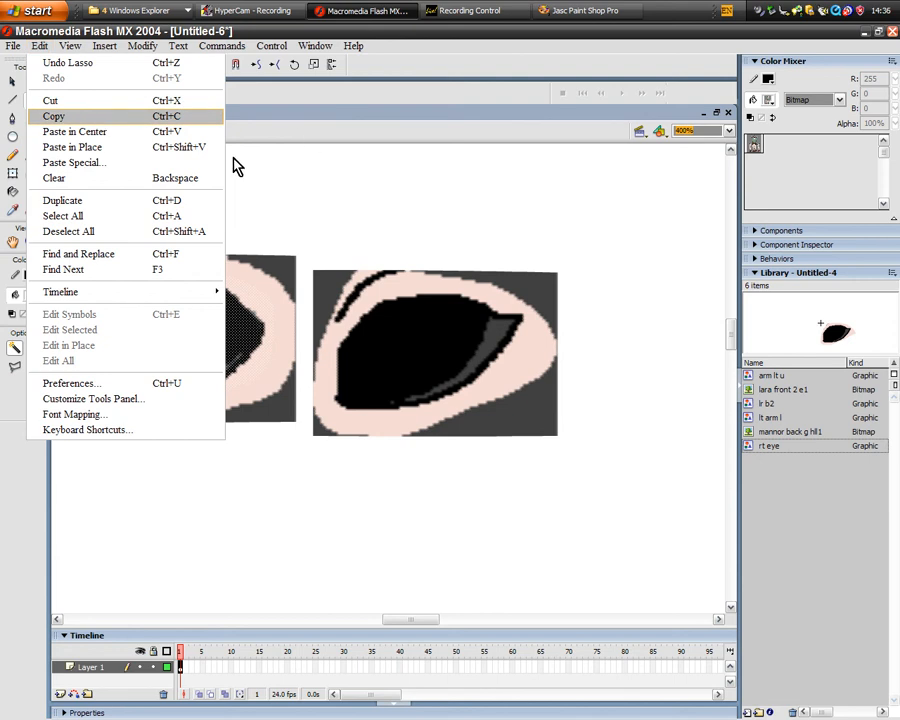
click(129, 116)
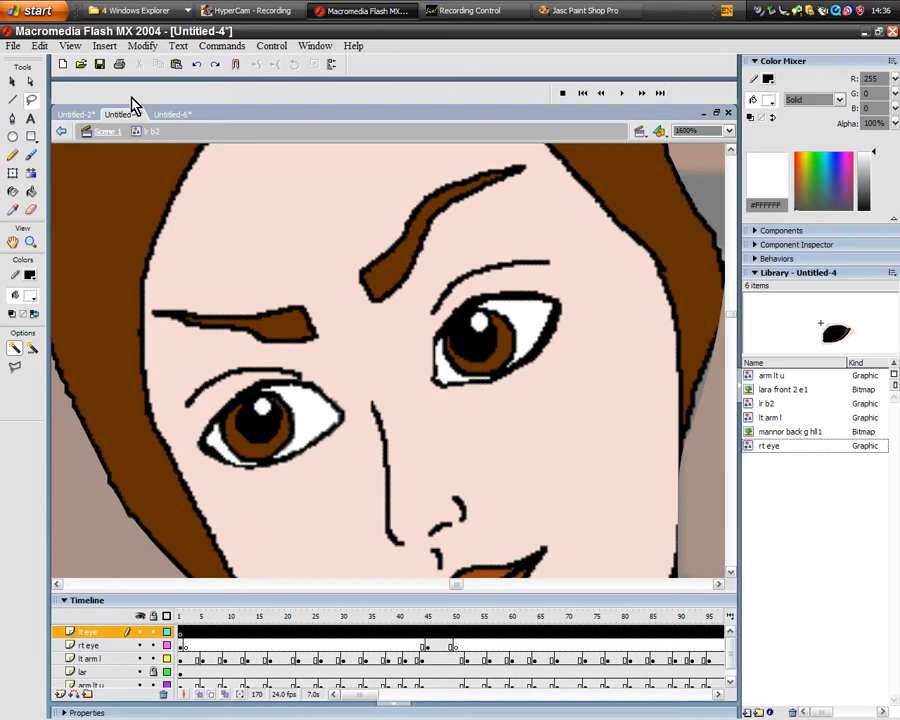
Paste the copied closed eye into the lt eye layer of Untitled-4 and convert it to a graphic symbol named "lt eye"
click(39, 46)
click(135, 147)
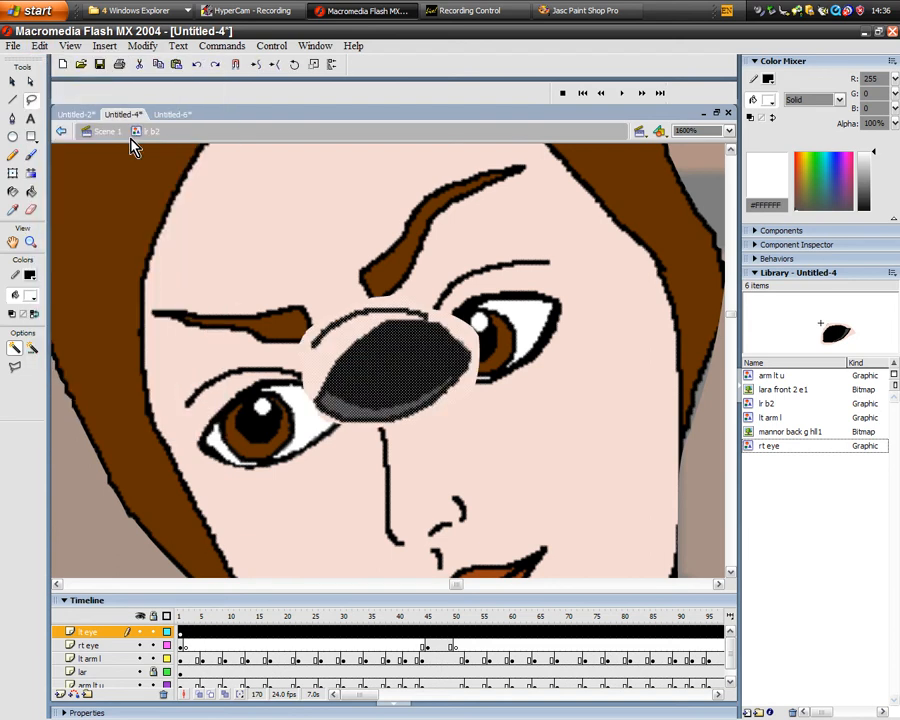
right_click(410, 360)
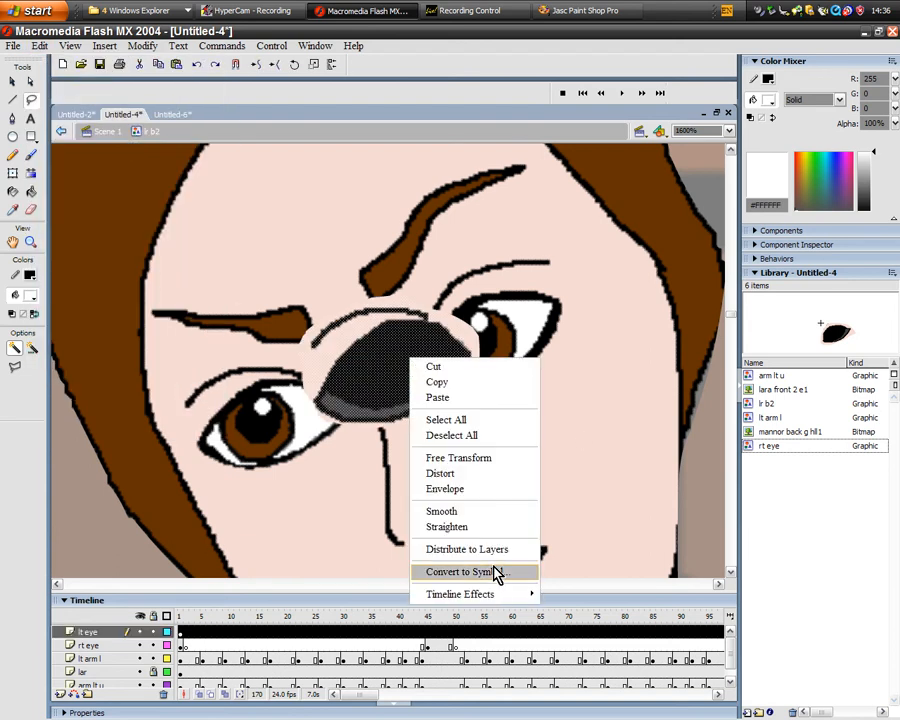
click(500, 575)
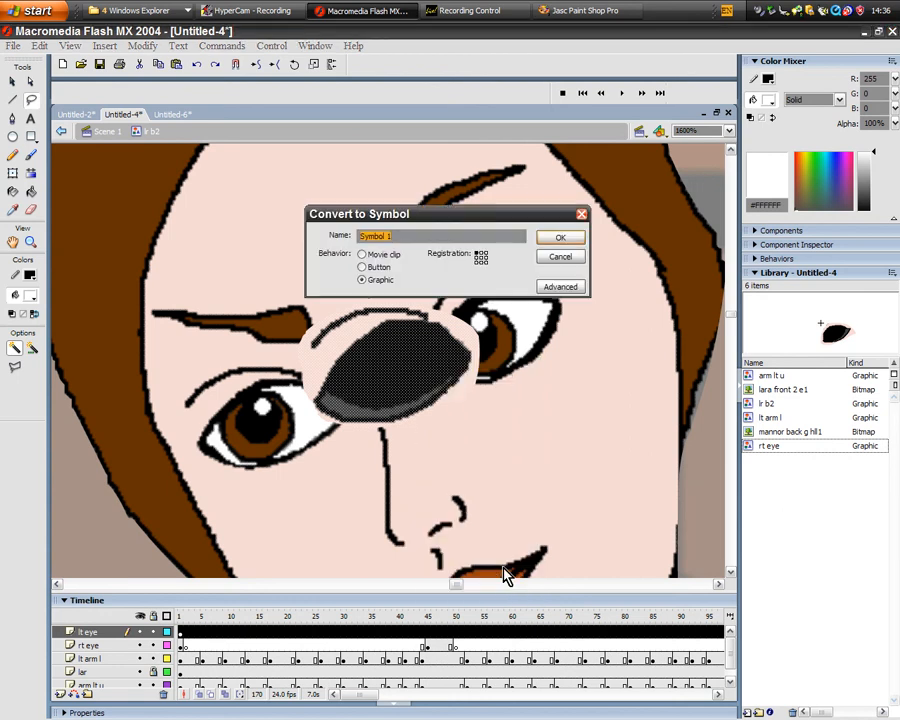
key(BackSpace)
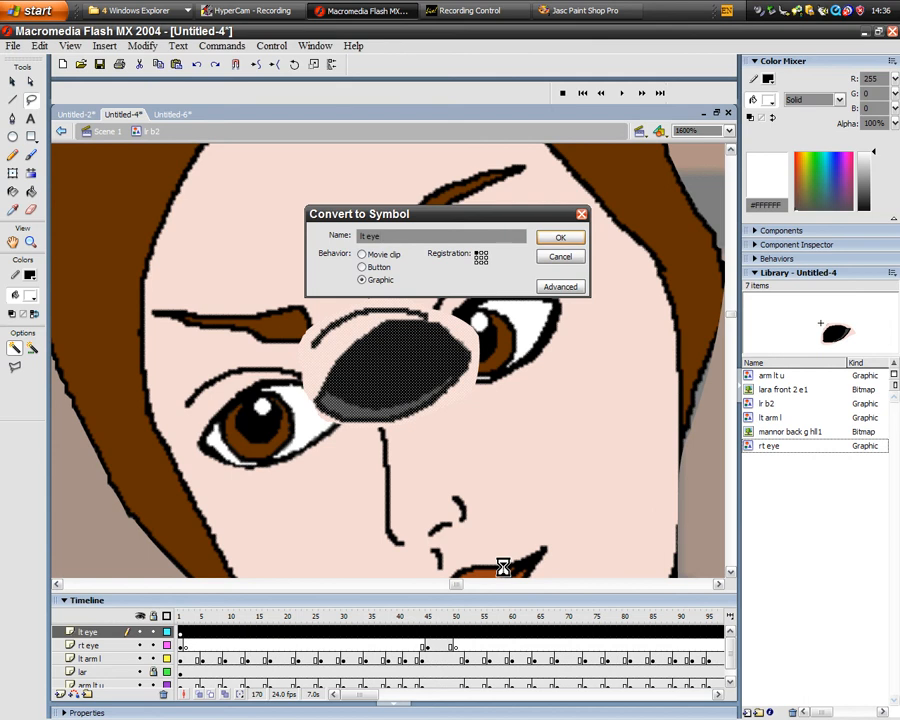
key(Return)
Move the closed-eye symbol over the matching open eye and check its fit by hiding and showing the lt eye layer
drag(427, 357, 297, 429)
click(140, 632)
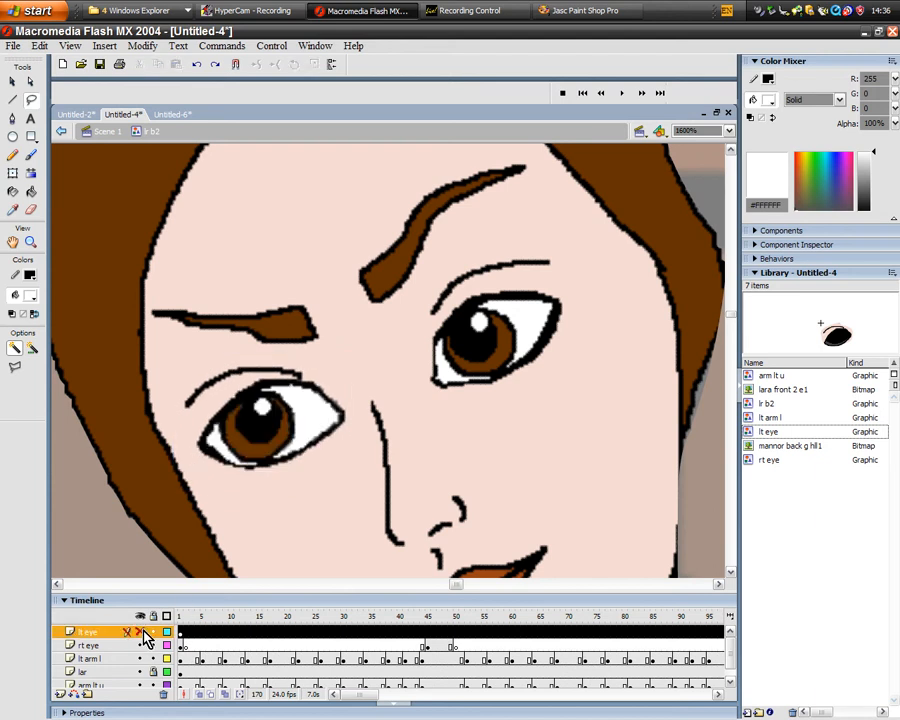
click(140, 632)
click(140, 632)
click(141, 632)
click(141, 632)
click(141, 632)
click(141, 632)
Scrub between frames 1 and 48, hiding and showing the lt eye layer to compare the closed eyes with the open ones
click(231, 617)
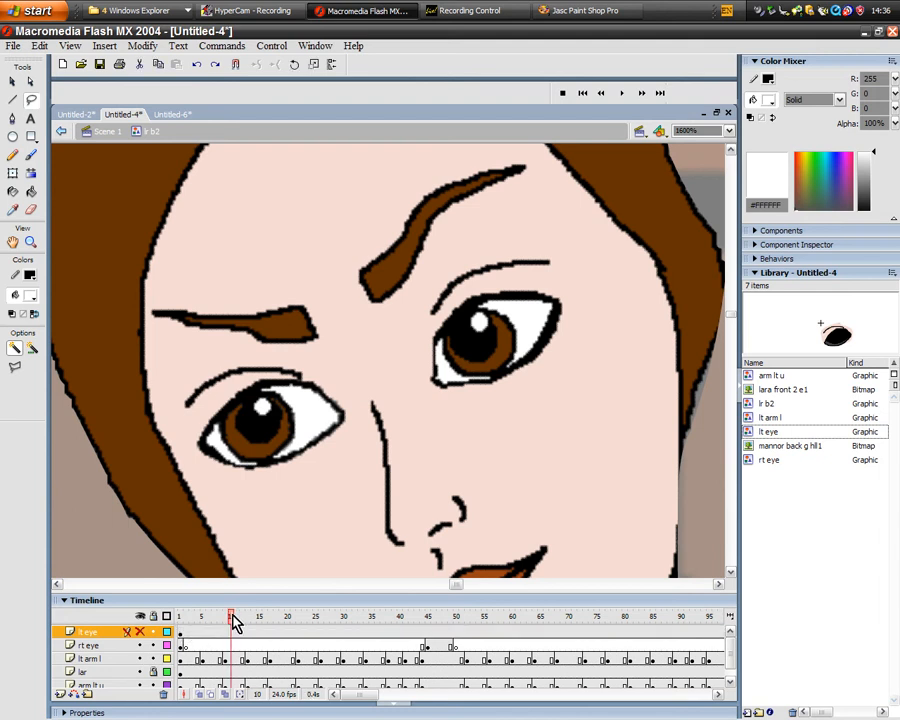
drag(233, 620, 445, 622)
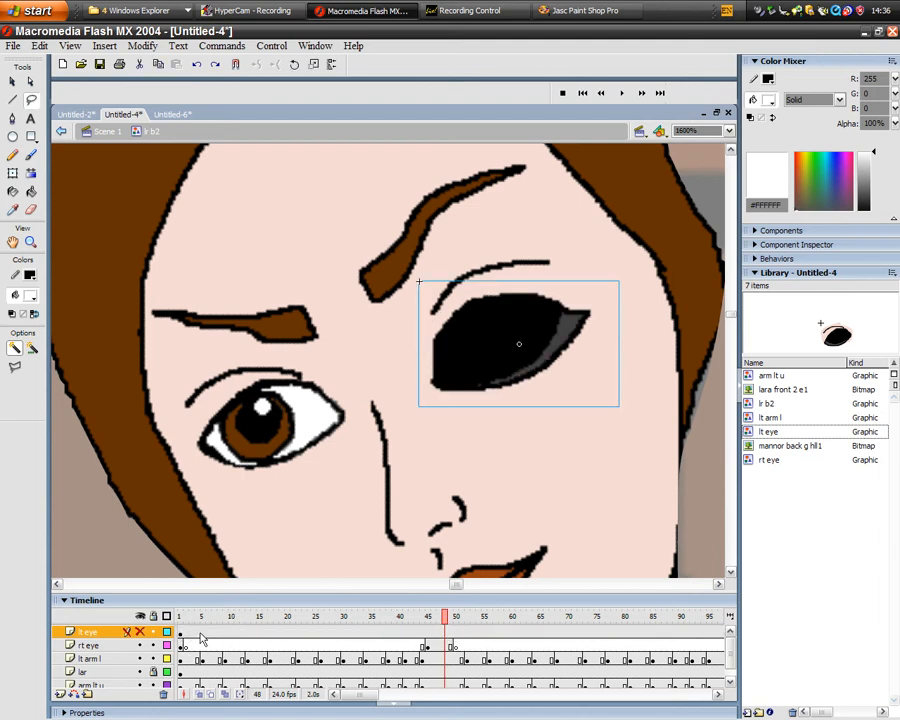
click(139, 632)
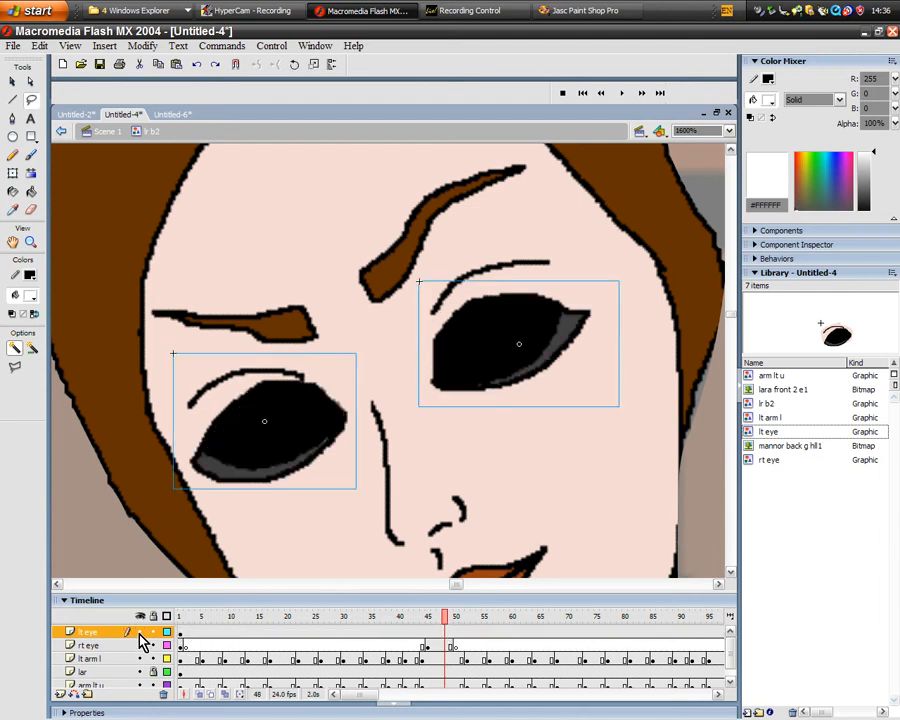
click(139, 632)
click(139, 632)
click(139, 632)
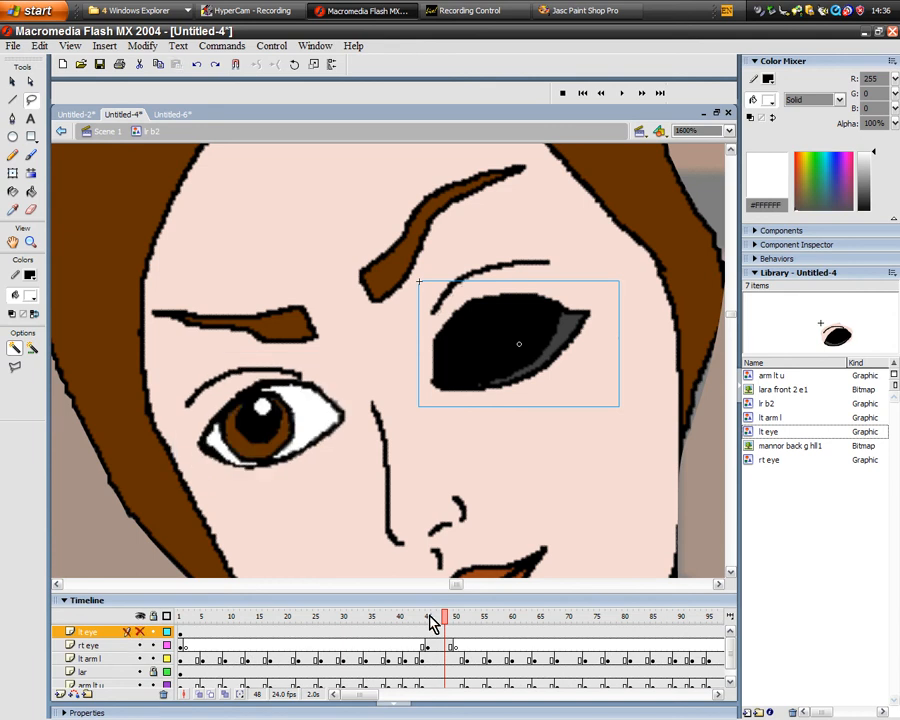
drag(449, 624, 182, 628)
click(182, 628)
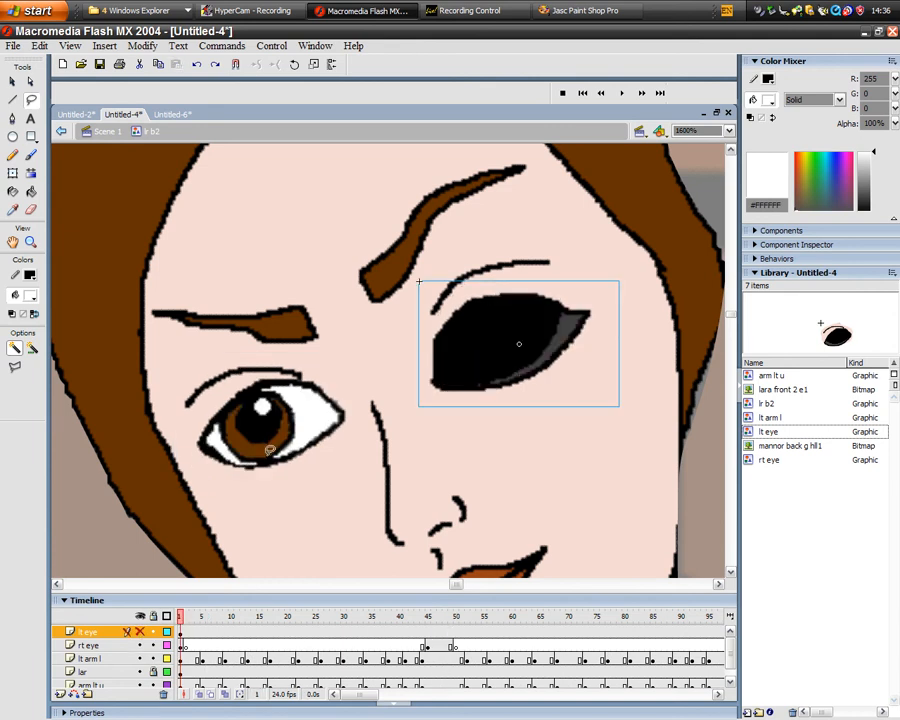
click(140, 632)
drag(297, 426, 300, 433)
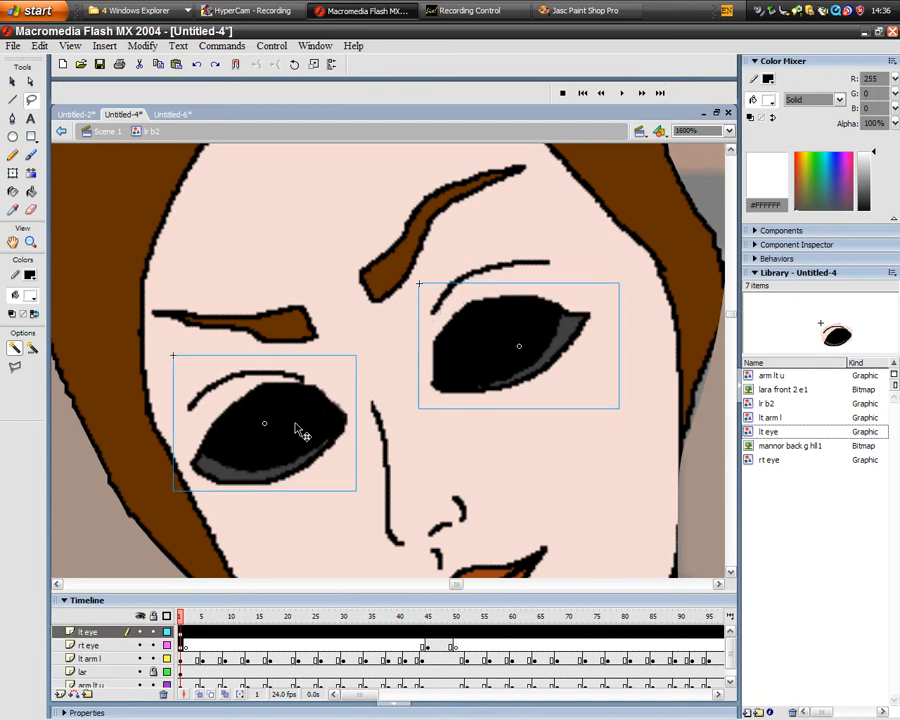
click(198, 64)
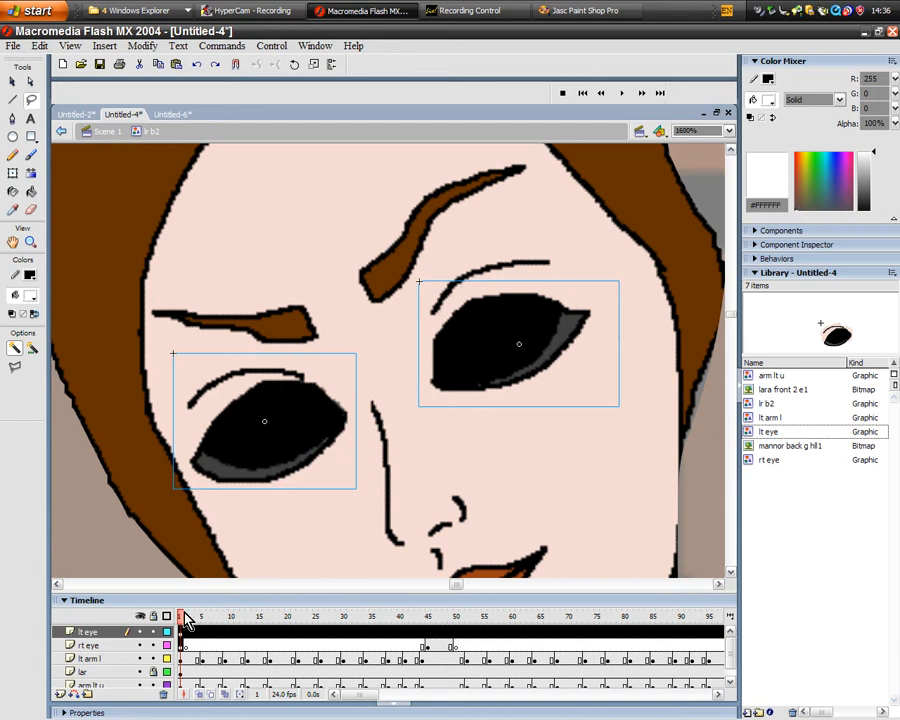
drag(182, 615, 130, 643)
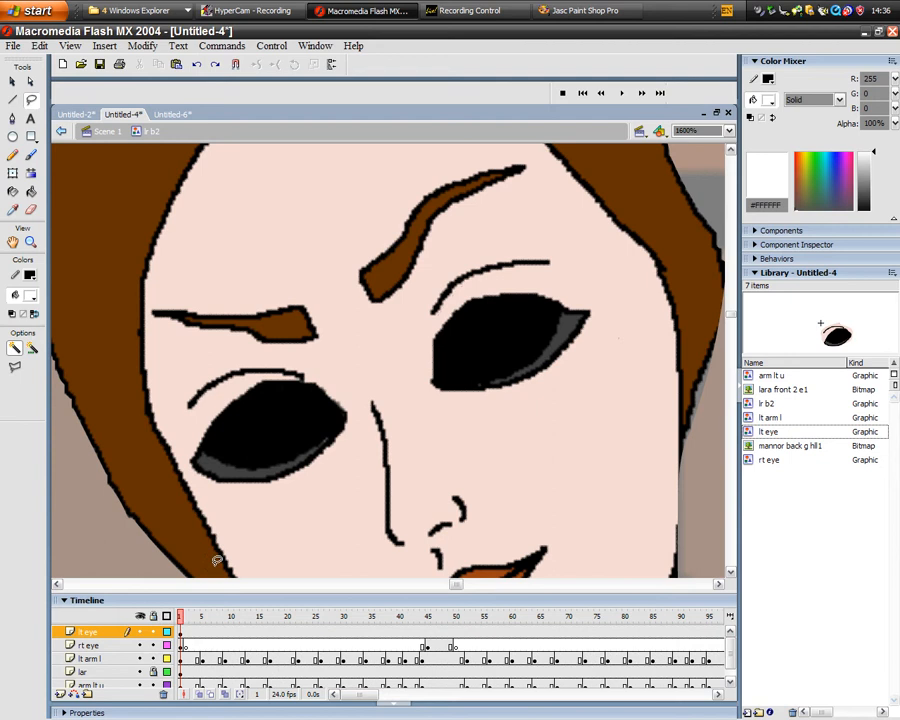
click(263, 450)
click(199, 66)
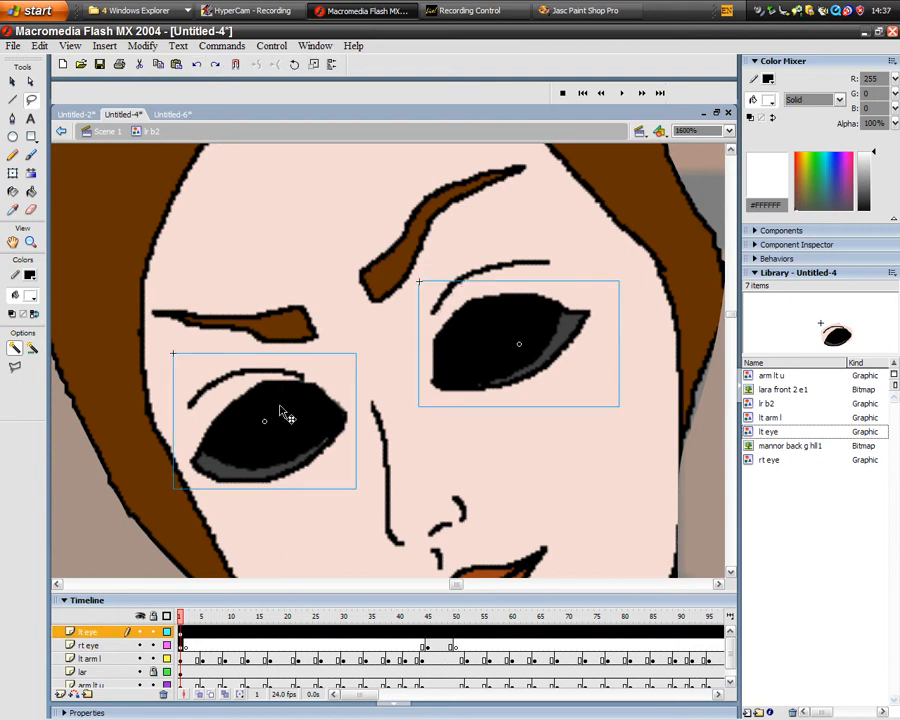
Select the lt eye symbol alone with the Selection tool and return to frame 1 of its layer
click(196, 645)
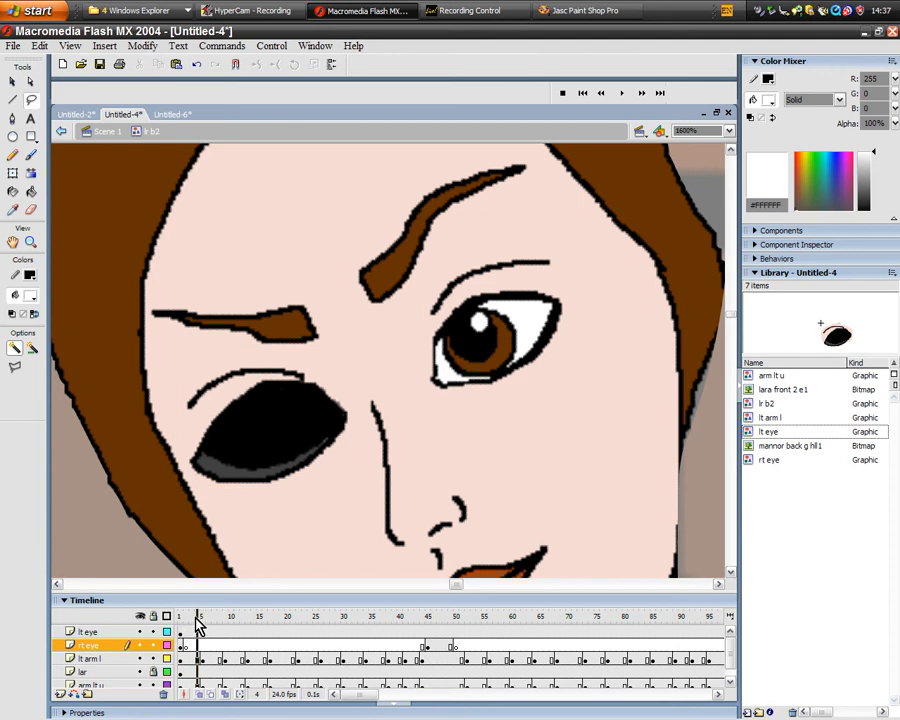
click(447, 620)
drag(447, 620, 197, 620)
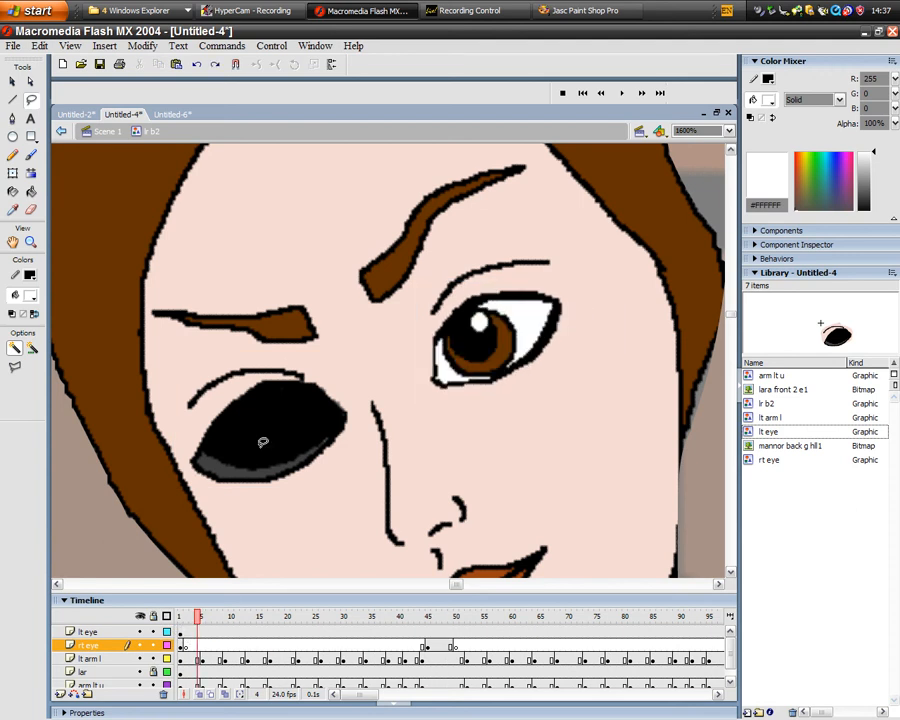
click(13, 81)
click(287, 432)
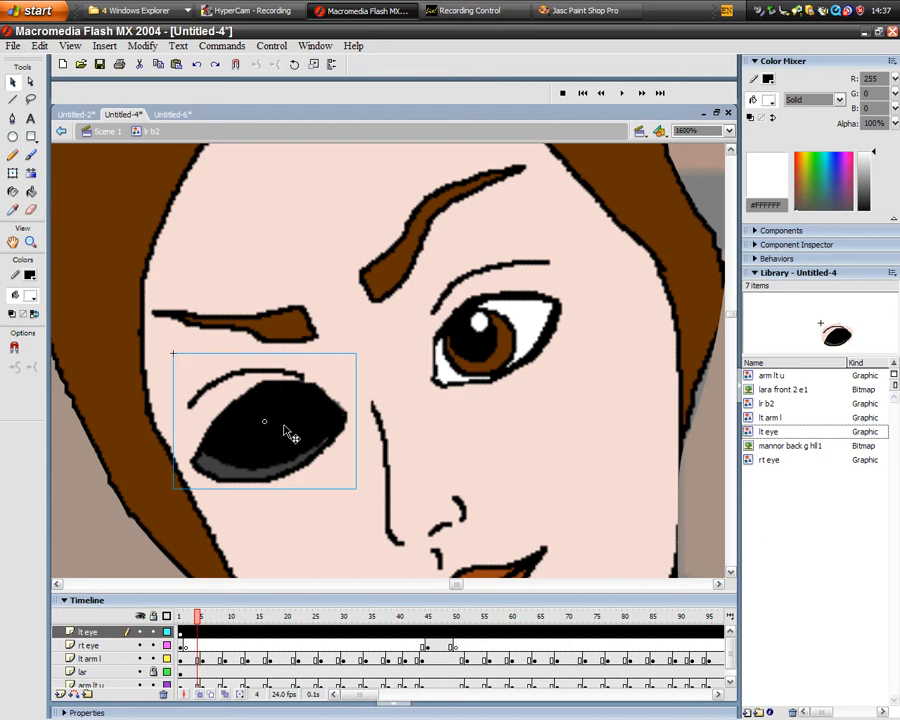
click(181, 632)
Alternate the lt eye layer's visibility at frame 1 to examine how the closed eye lines up with the eye beneath
click(140, 632)
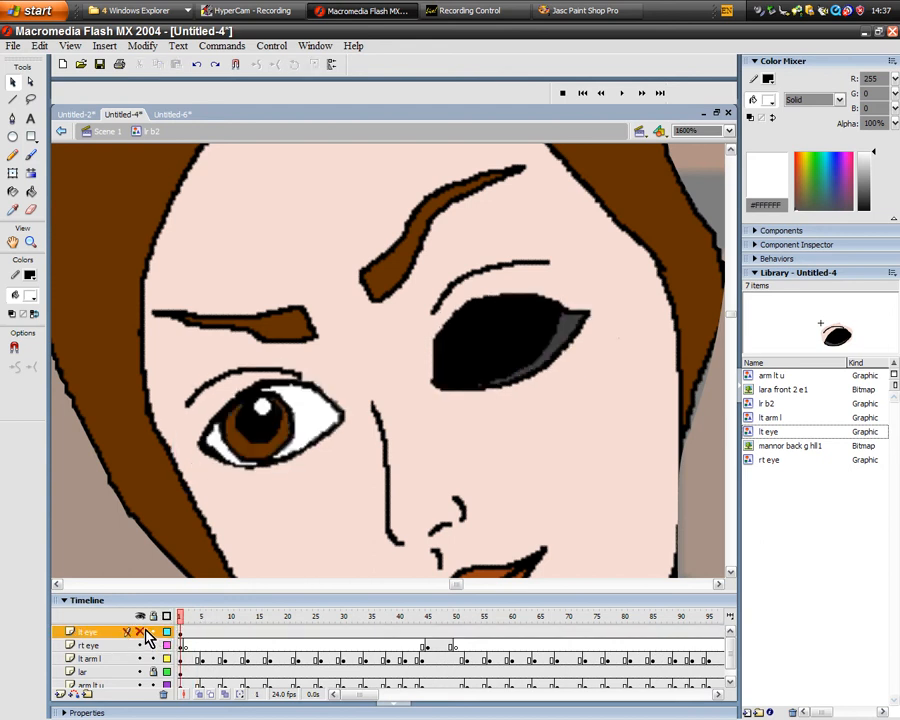
click(146, 632)
click(146, 632)
click(146, 632)
click(146, 632)
click(146, 632)
click(145, 632)
click(146, 632)
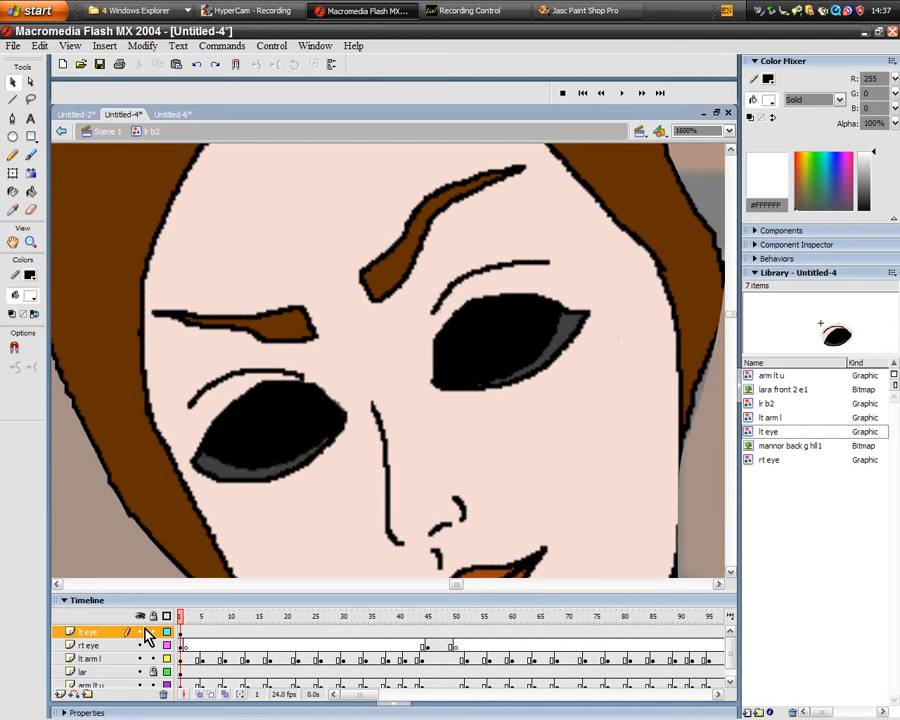
Nudge the closed eye on the lt eye layer slightly upward and check its alignment with the layer hidden and shown
click(284, 422)
drag(283, 419, 285, 417)
click(139, 632)
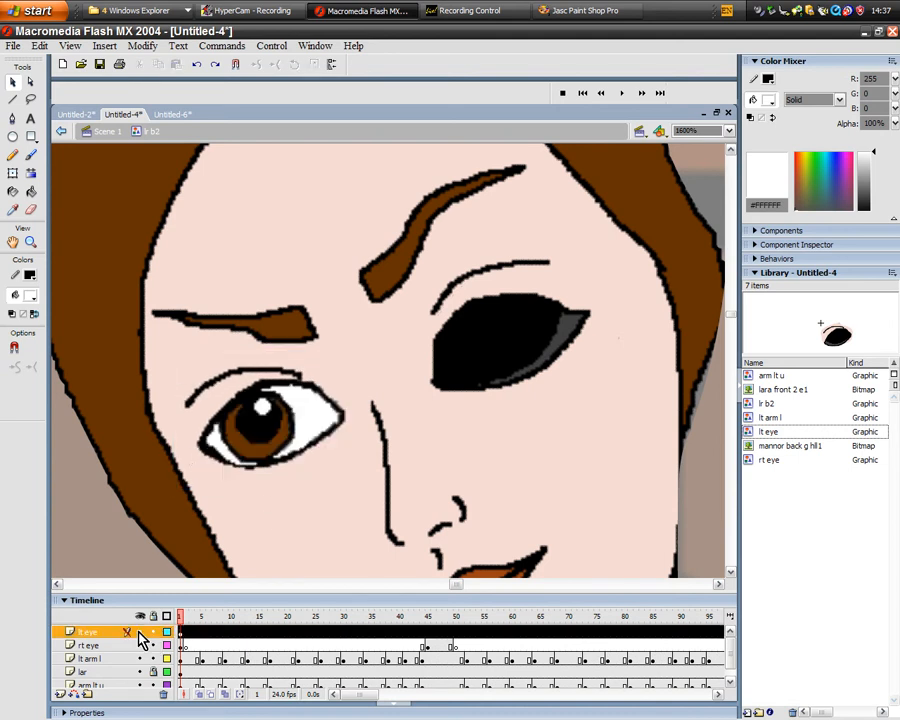
click(139, 632)
click(139, 632)
click(139, 632)
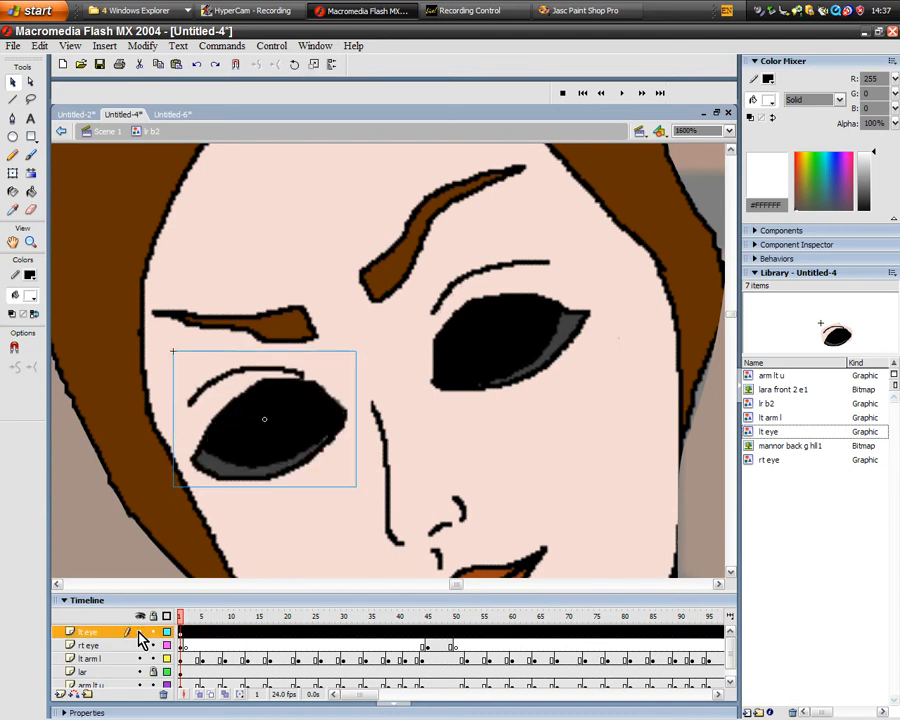
On the lt eye layer, insert a keyframe at frame 45 and a blank keyframe at frame 2
click(428, 645)
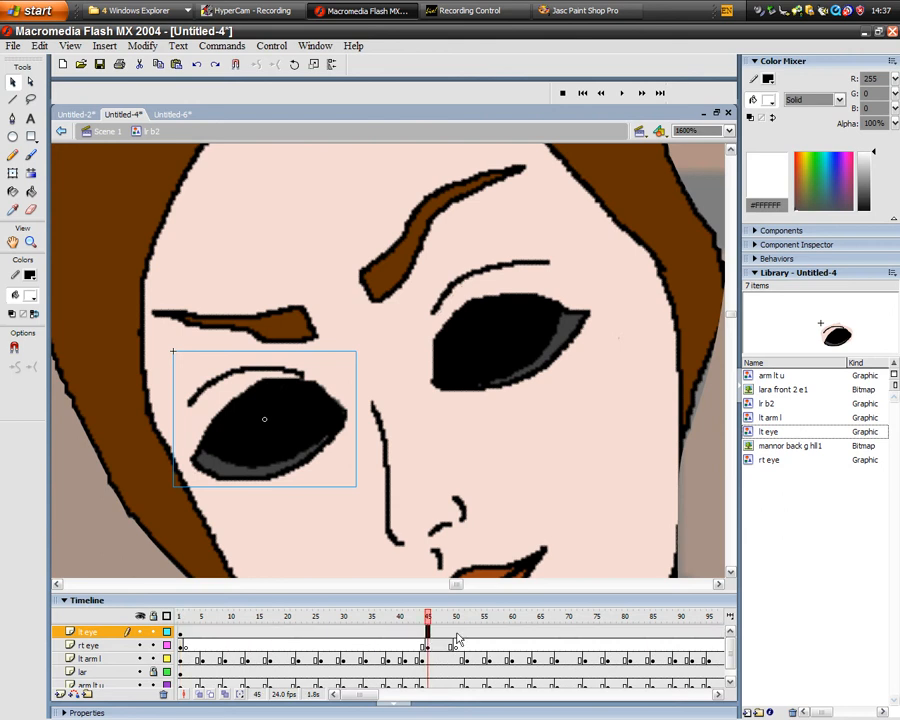
right_click(428, 632)
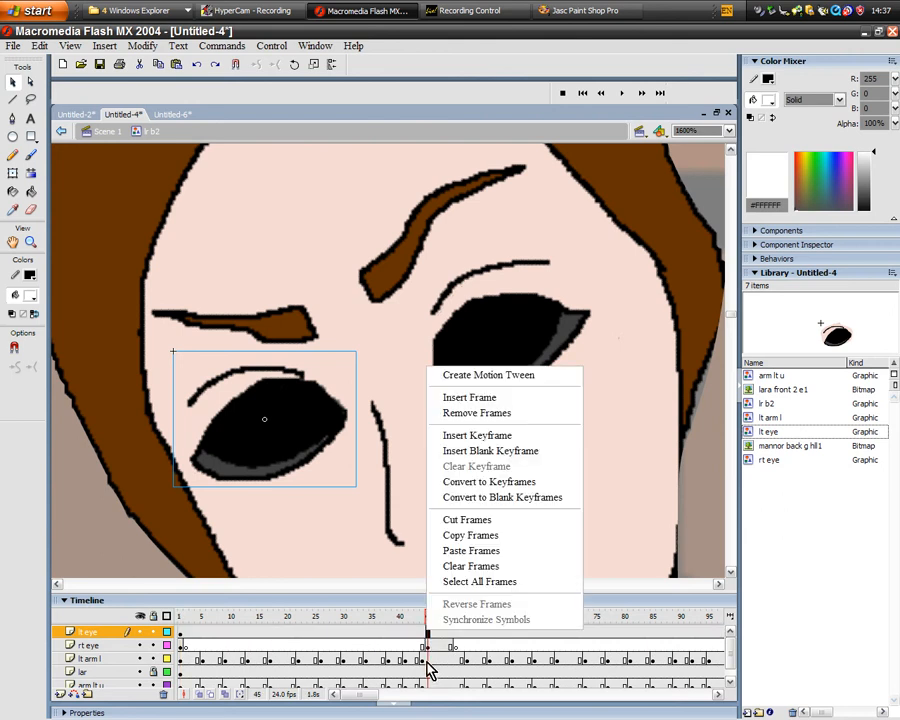
click(489, 438)
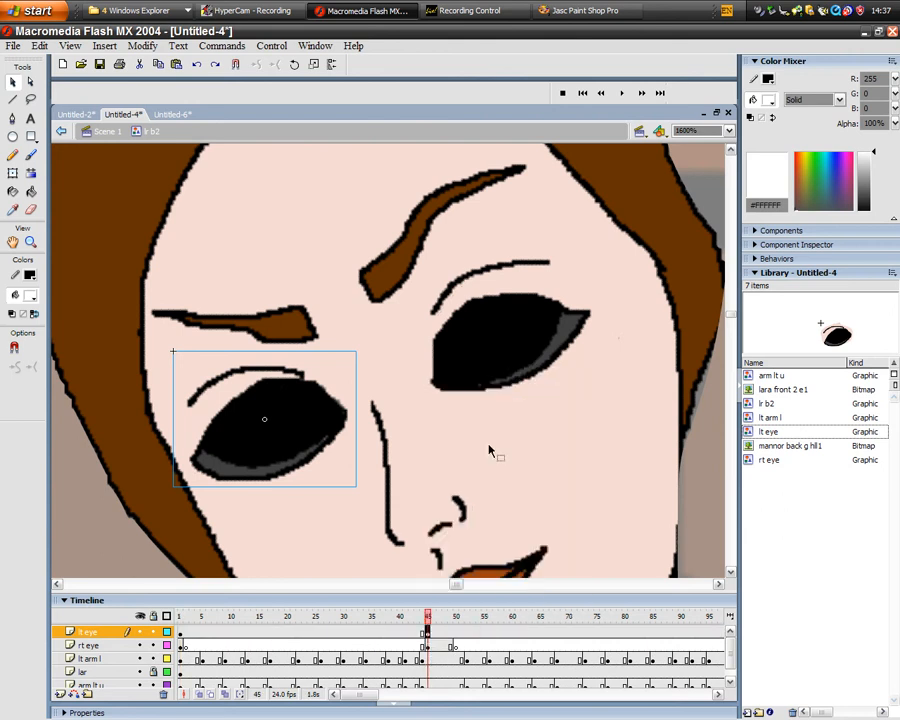
click(185, 633)
right_click(185, 633)
click(290, 453)
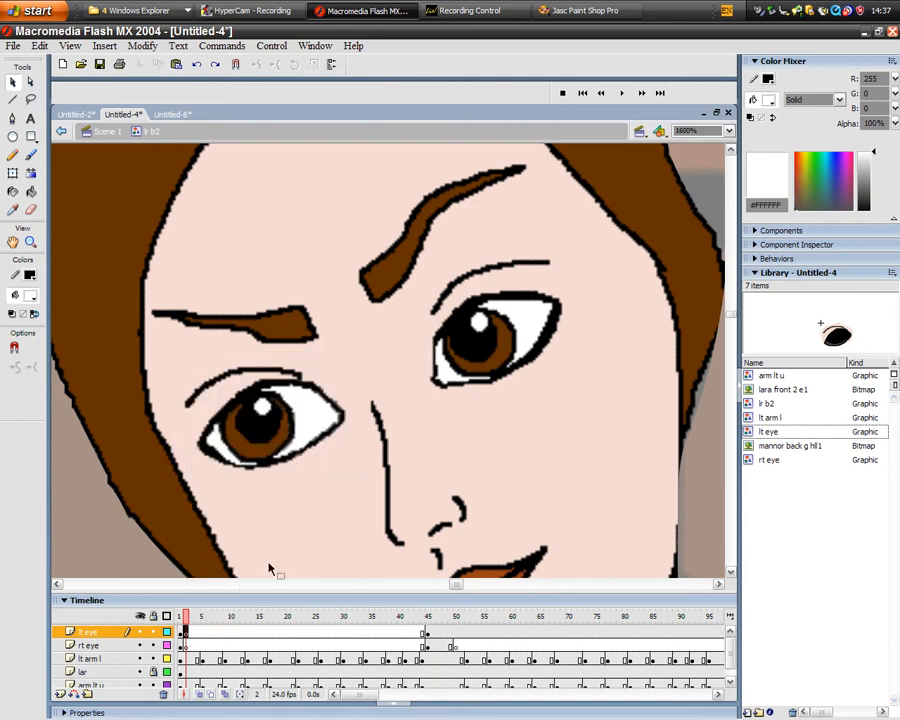
drag(187, 630, 370, 626)
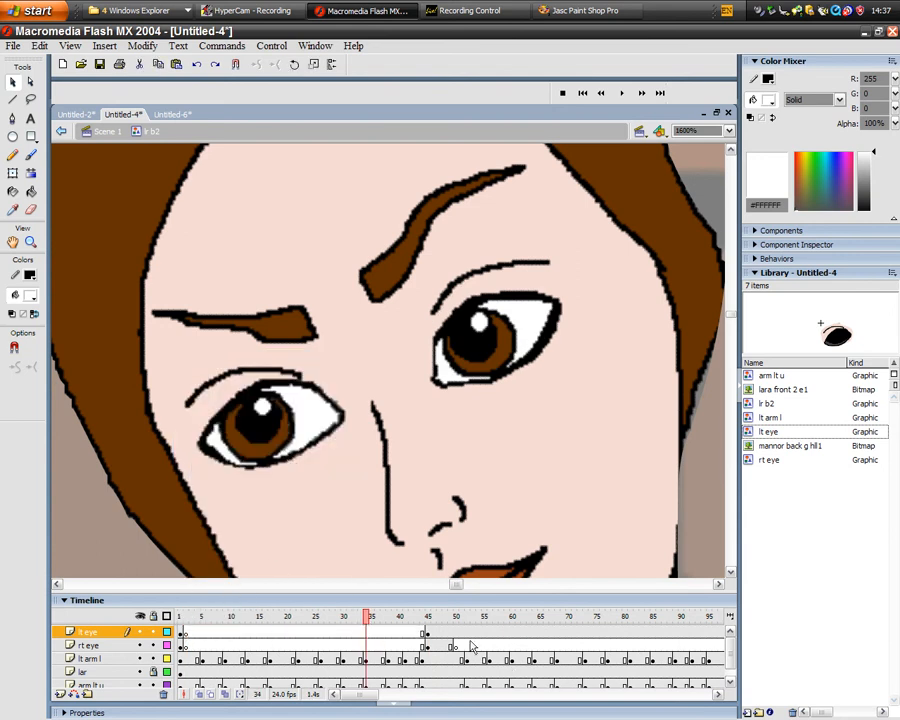
On the lt eye layer, insert a keyframe at frame 109 and a blank keyframe at frame 50
drag(370, 700, 388, 696)
click(557, 636)
right_click(557, 636)
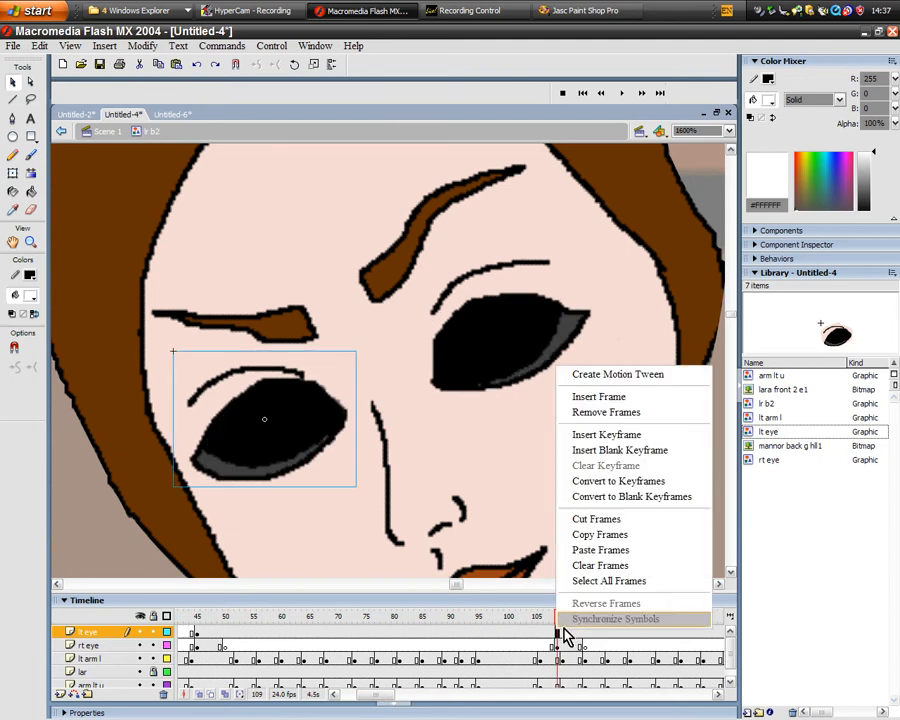
click(622, 437)
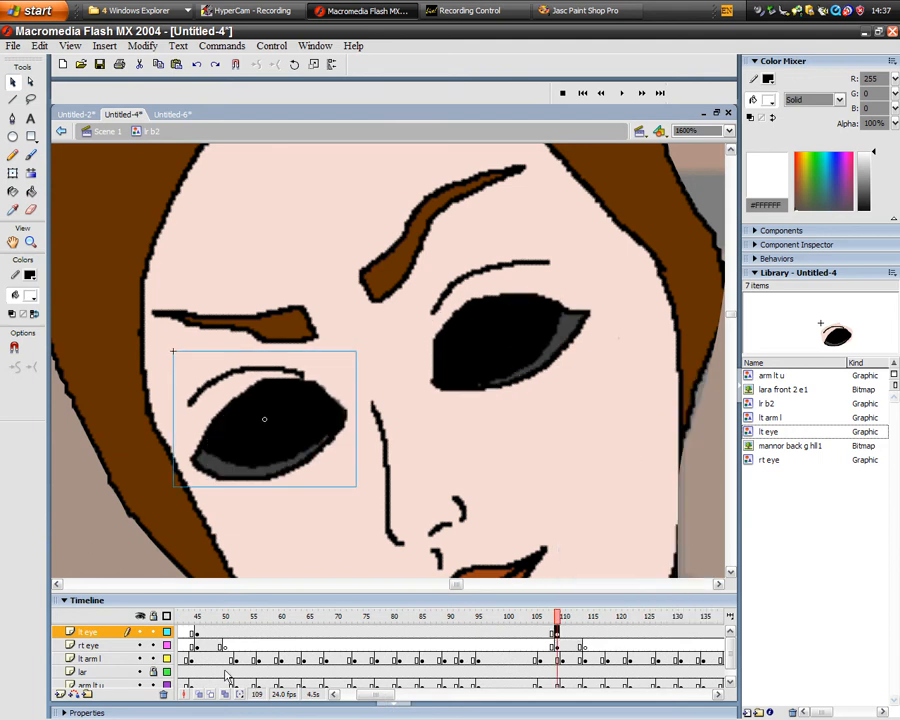
click(224, 634)
right_click(224, 634)
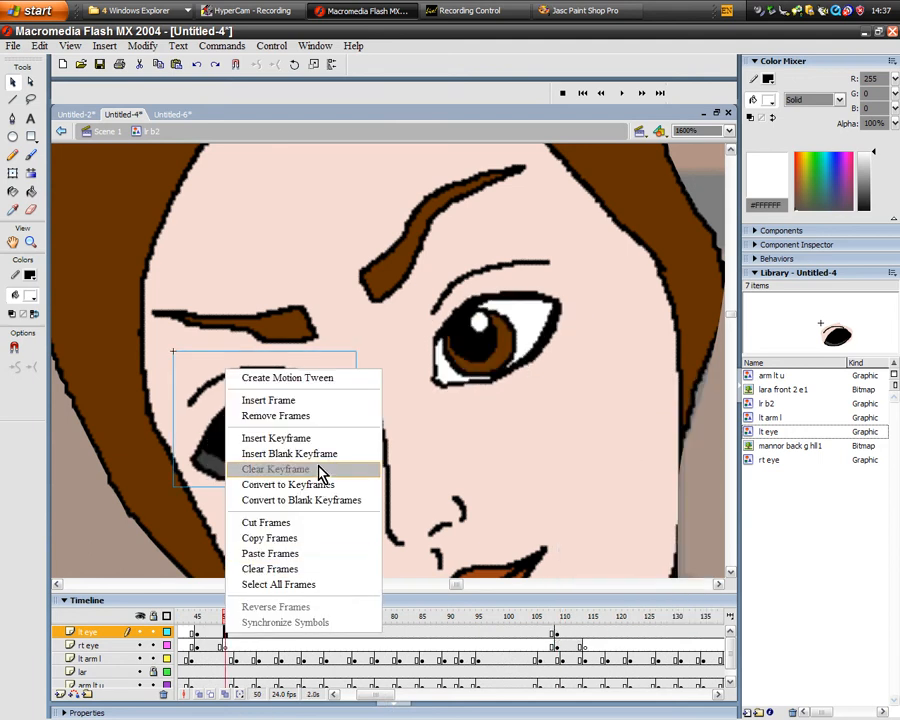
click(318, 470)
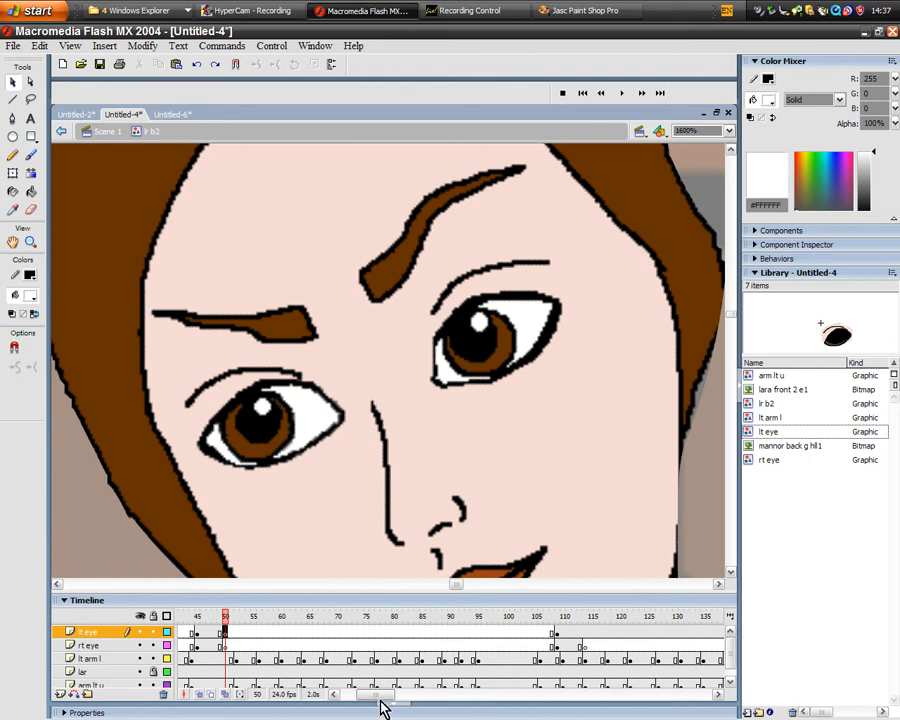
Scrub the timeline from the first frames past frame 50 to check that both eyes close and open together
drag(381, 703, 343, 706)
click(197, 617)
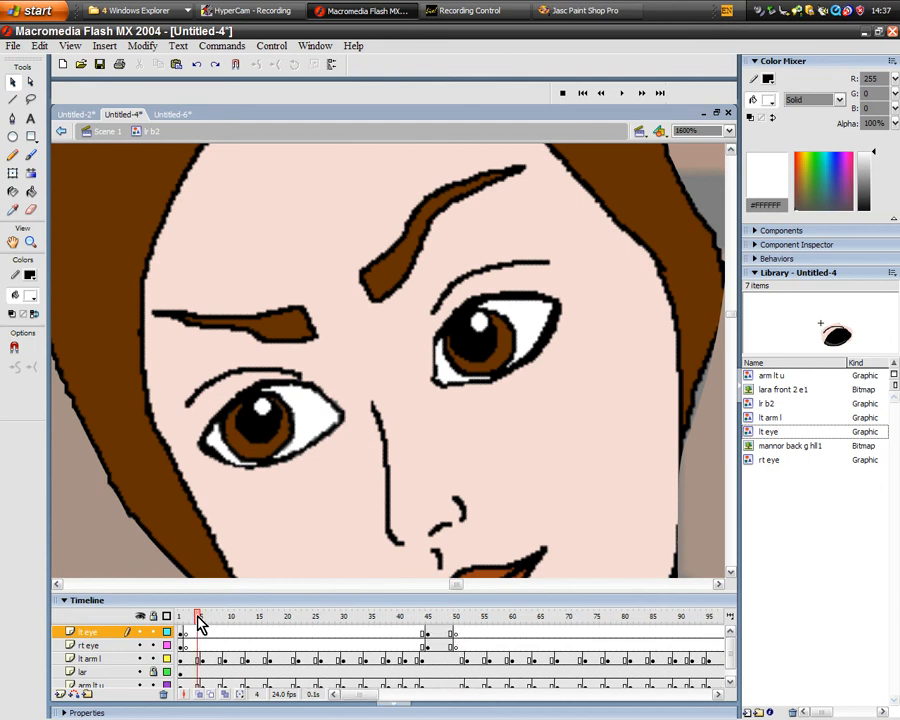
drag(193, 625, 452, 635)
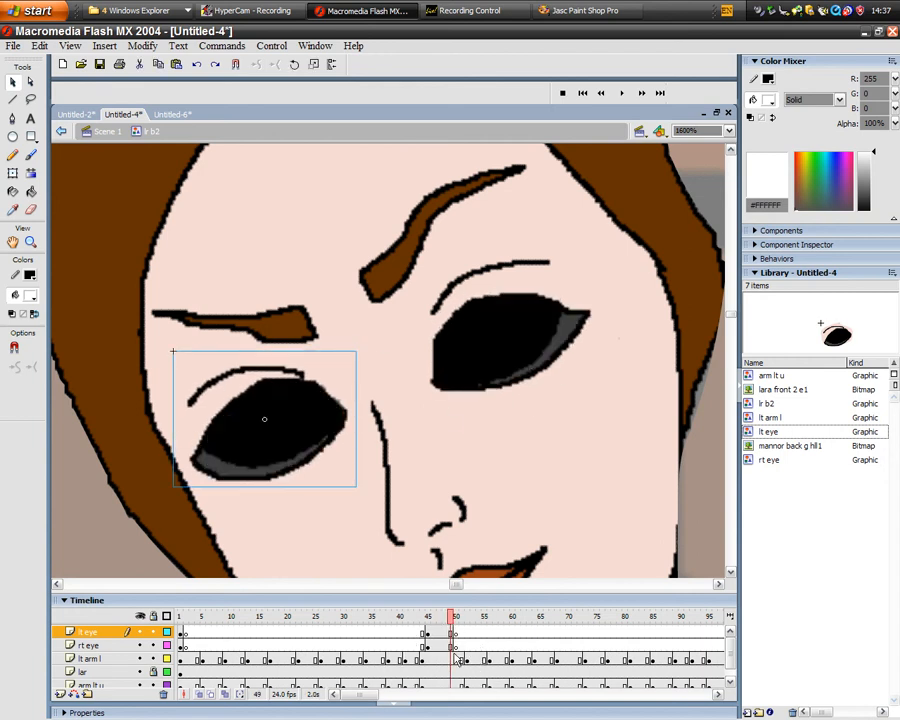
mouse_move(455, 627)
mouse_down()
mouse_move(421, 627)
mouse_move(454, 619)
mouse_up()
click(490, 617)
click(343, 616)
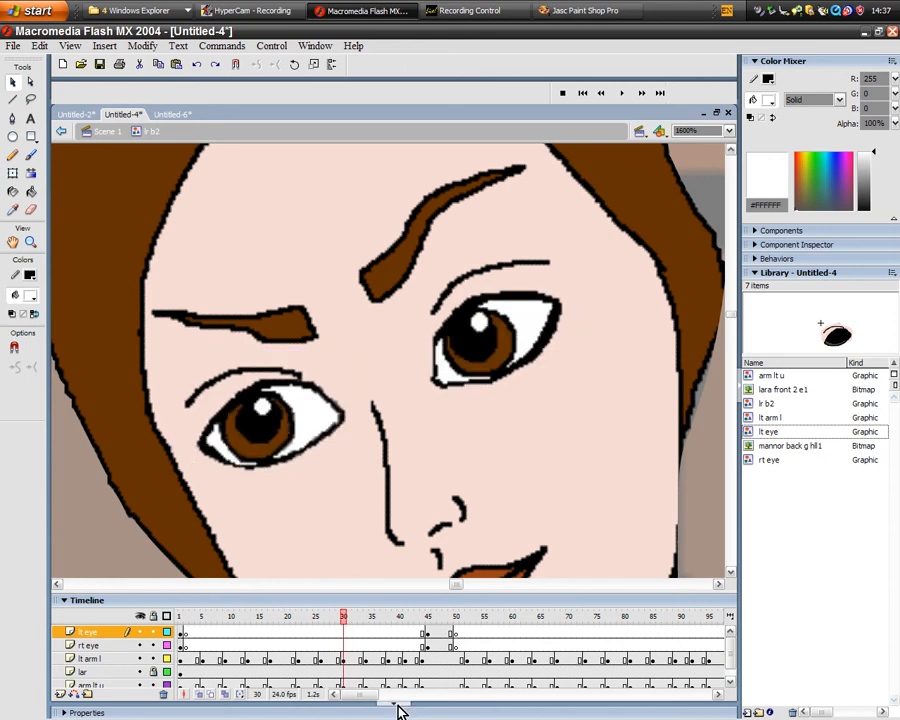
On the lt eye layer, insert a keyframe at frame 160 to match the start of the rt eye layer's third blink
drag(364, 700, 386, 698)
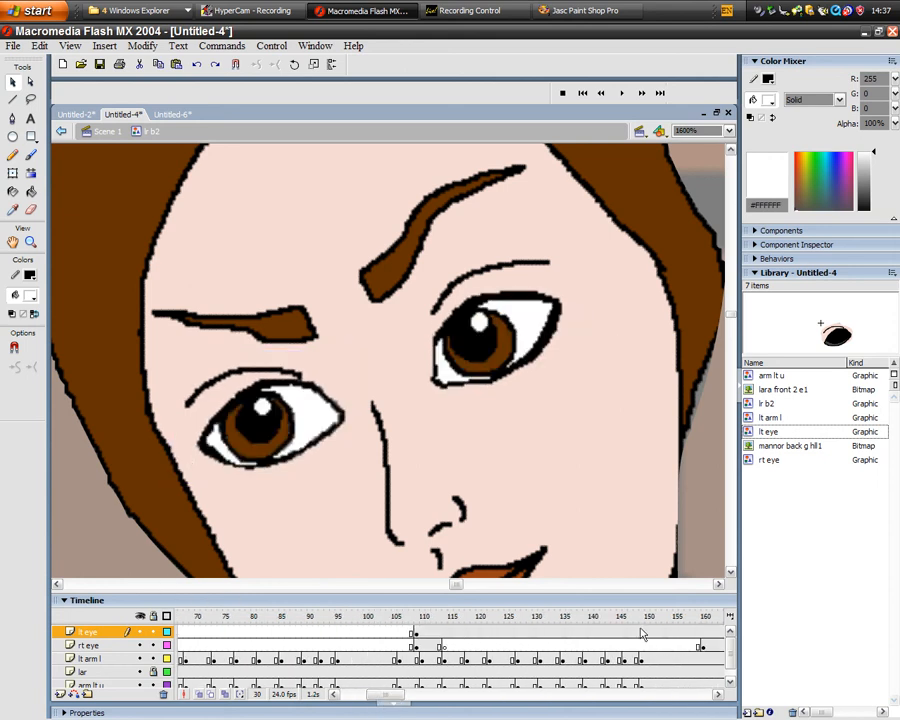
click(701, 633)
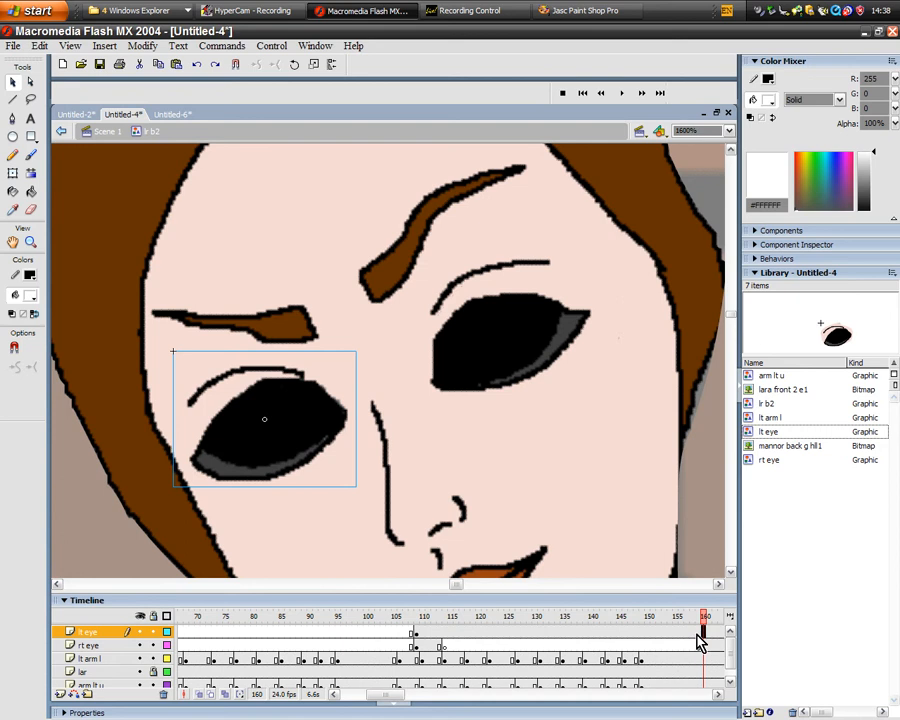
right_click(703, 632)
click(775, 437)
click(441, 637)
right_click(440, 634)
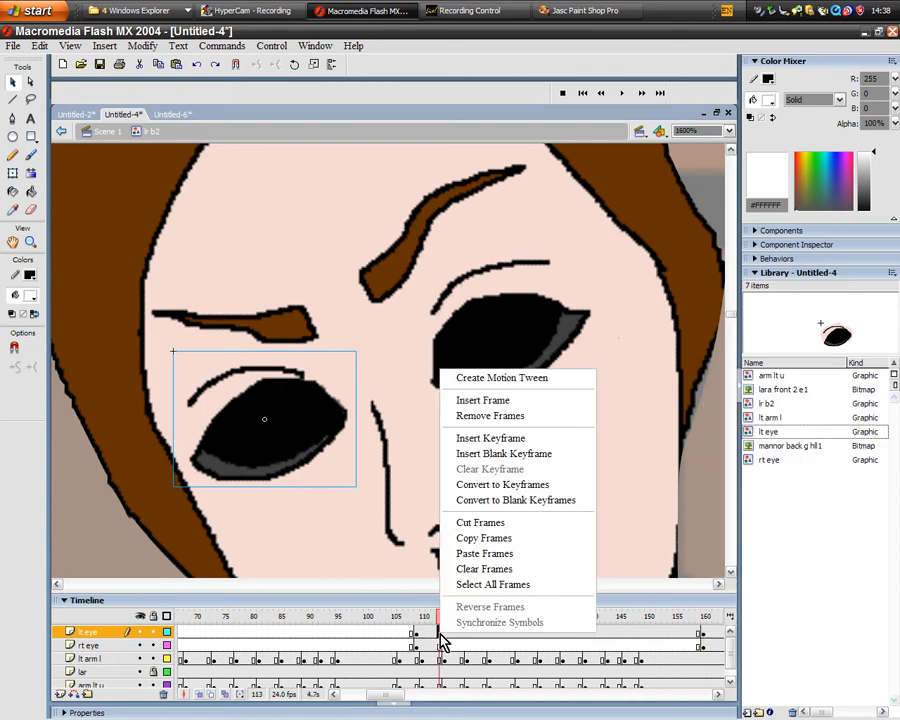
click(522, 454)
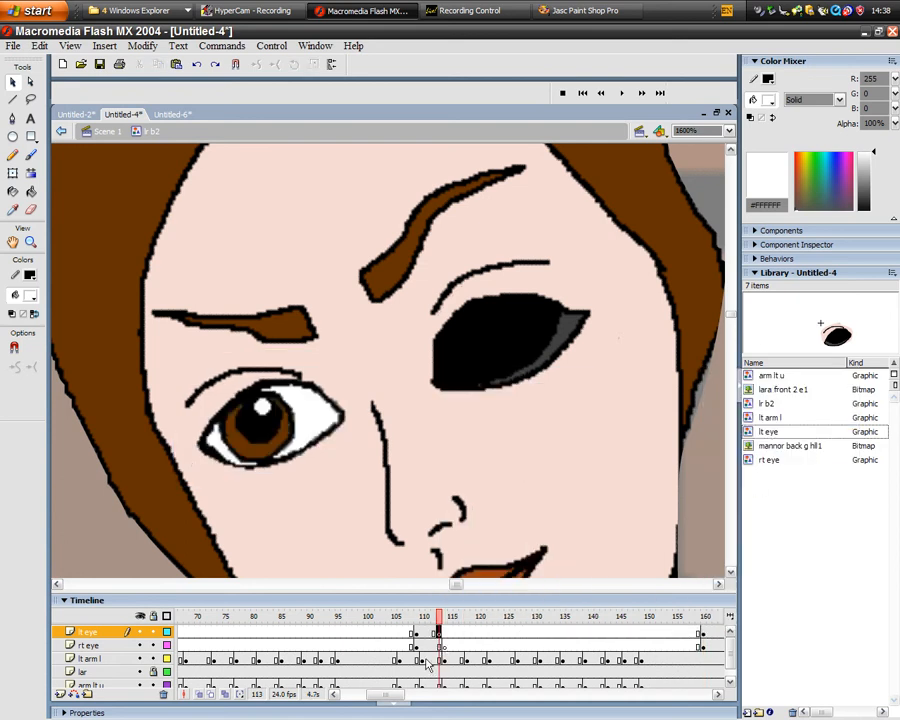
click(198, 65)
On the lt eye layer, insert a blank keyframe at frame 114 and scrub across the blink to check both eyes
click(447, 638)
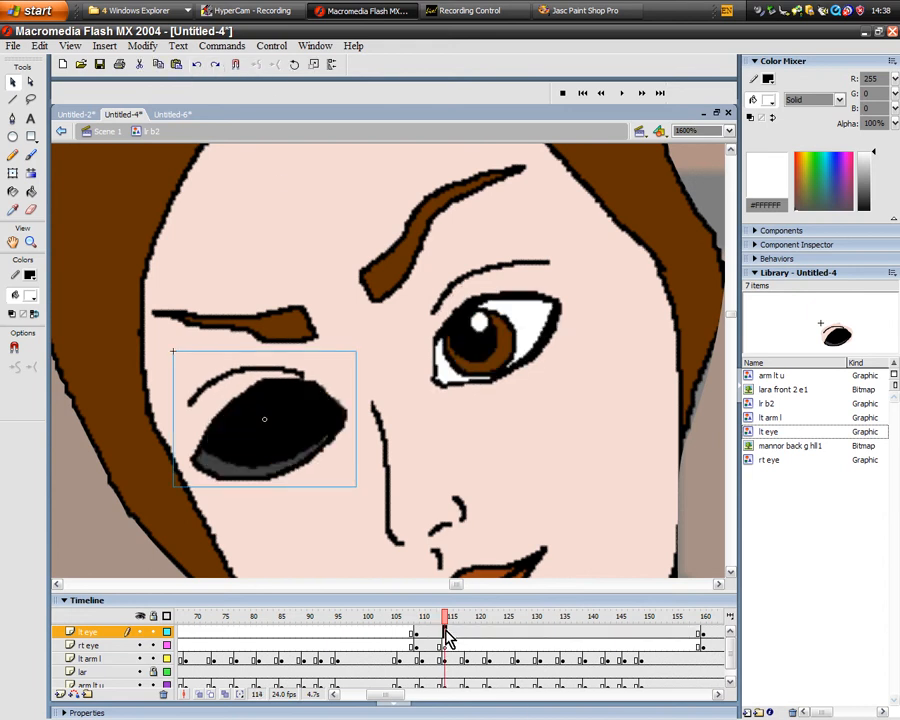
right_click(447, 638)
click(520, 432)
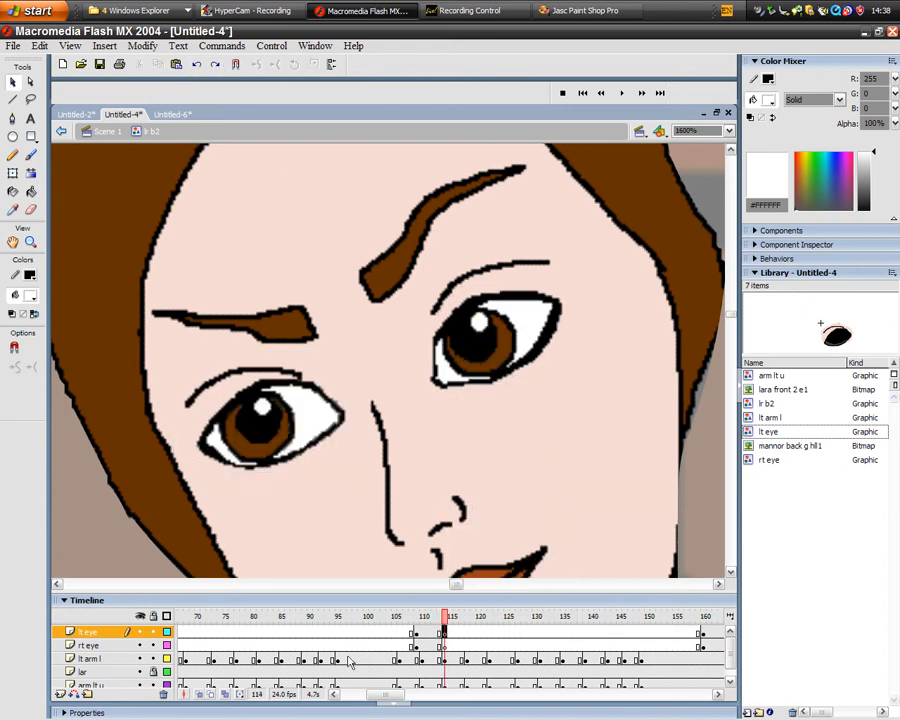
drag(443, 616, 407, 616)
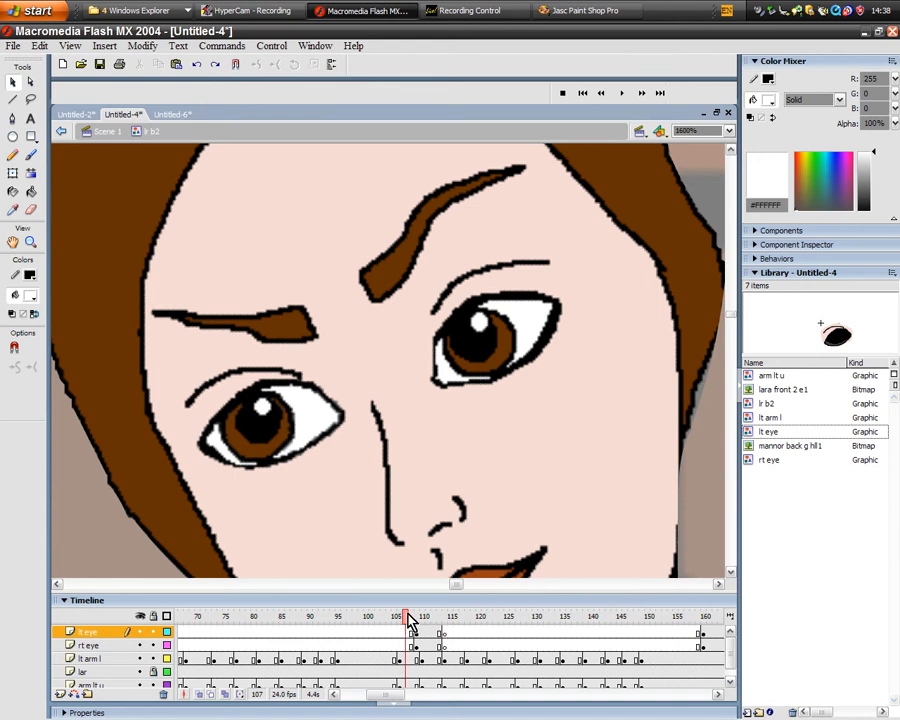
drag(407, 625, 434, 625)
On the lt eye layer, insert a blank keyframe at frame 166 to end the closed-eye span
drag(394, 698, 442, 703)
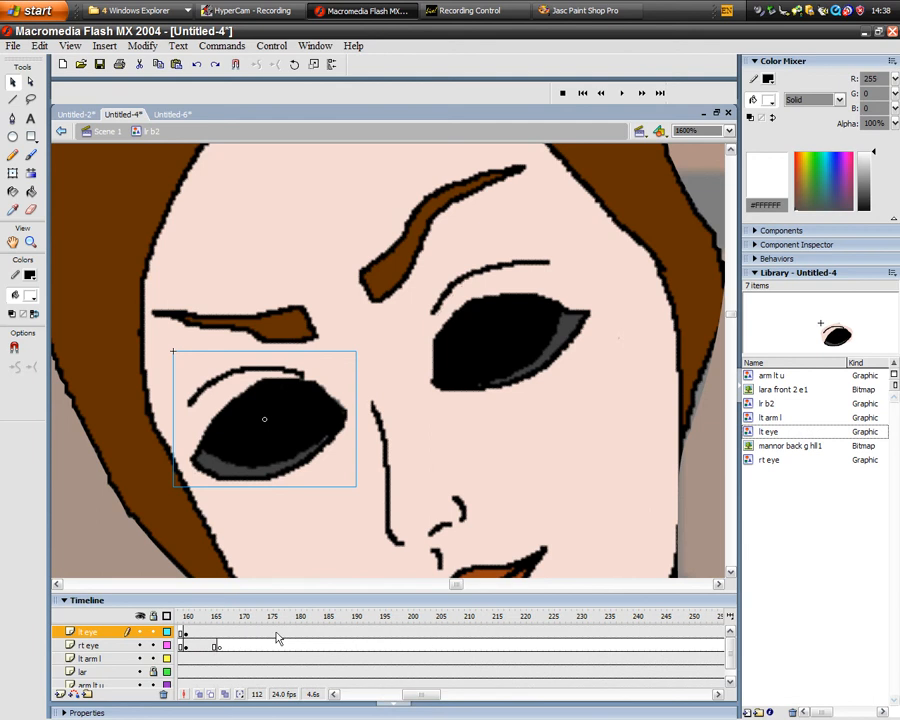
click(227, 633)
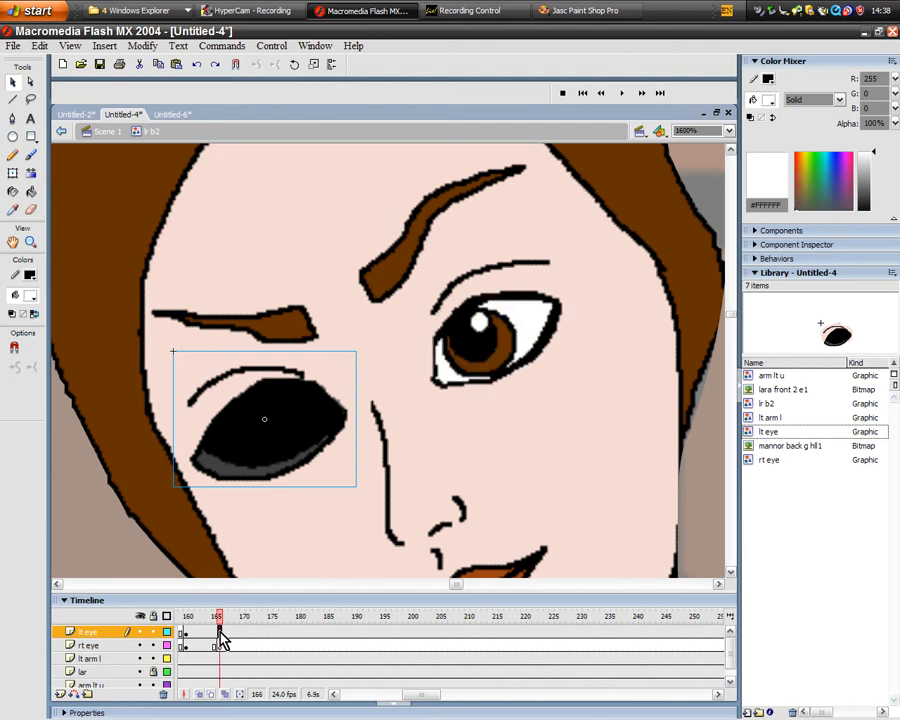
right_click(219, 634)
click(311, 450)
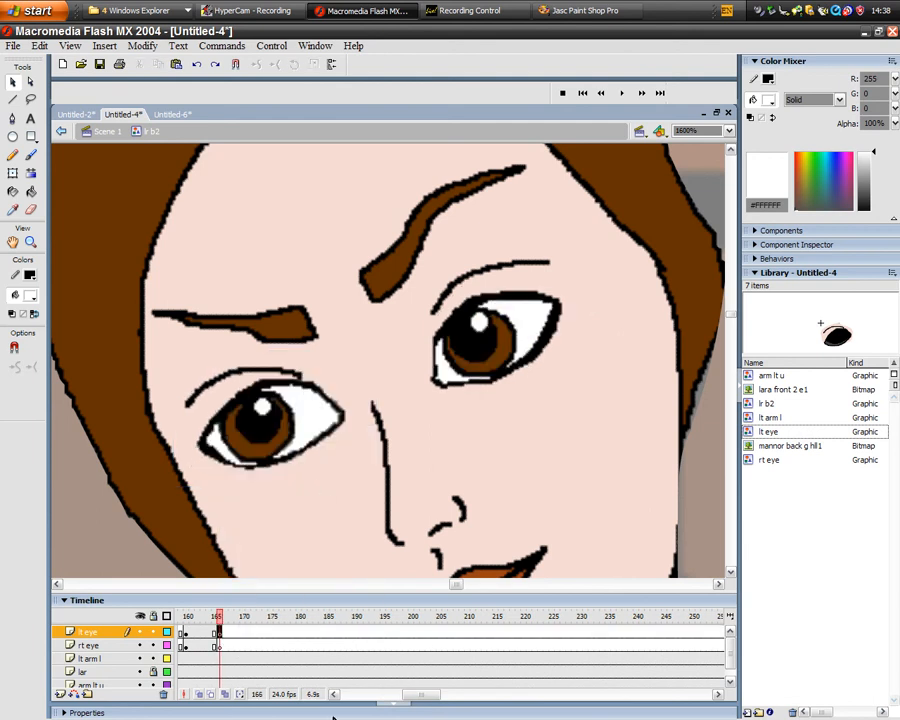
Play the animation from frame 1 through the last blink to check the timing of both eyes, and stop it
drag(428, 704, 357, 698)
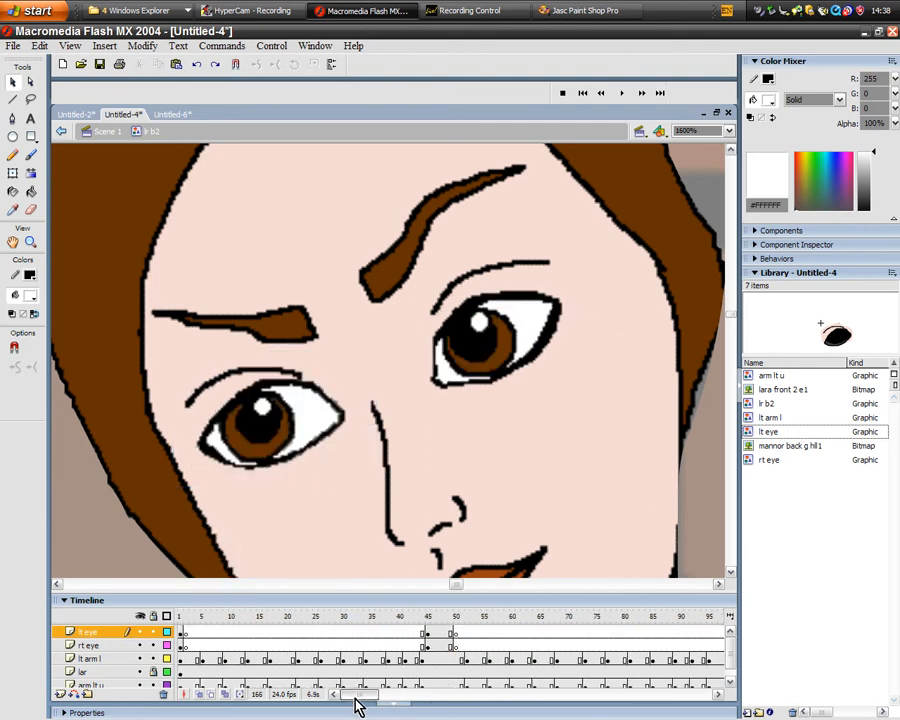
click(181, 617)
click(621, 93)
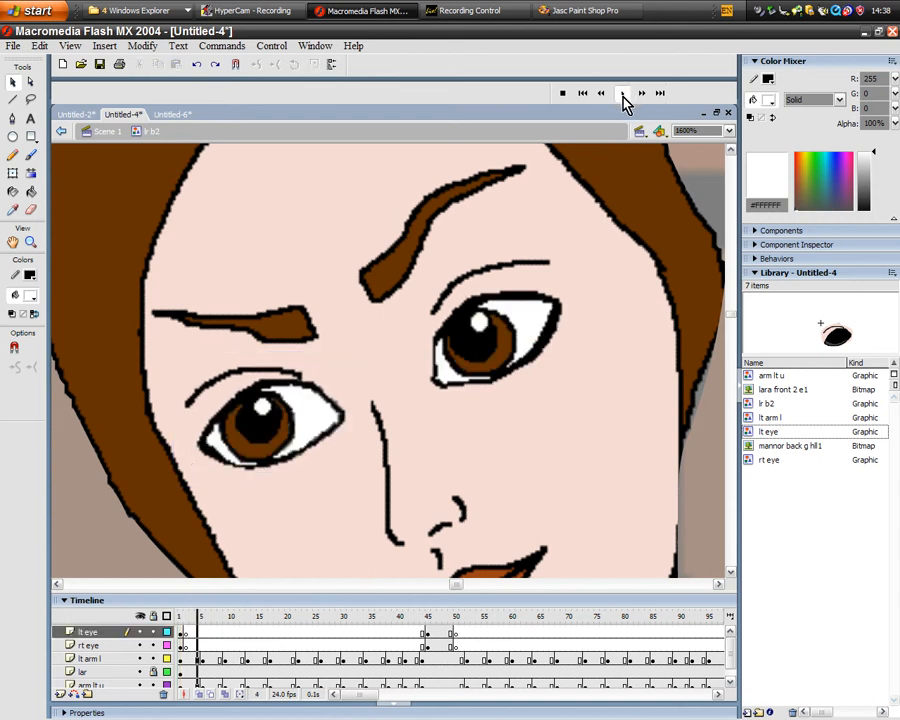
click(564, 94)
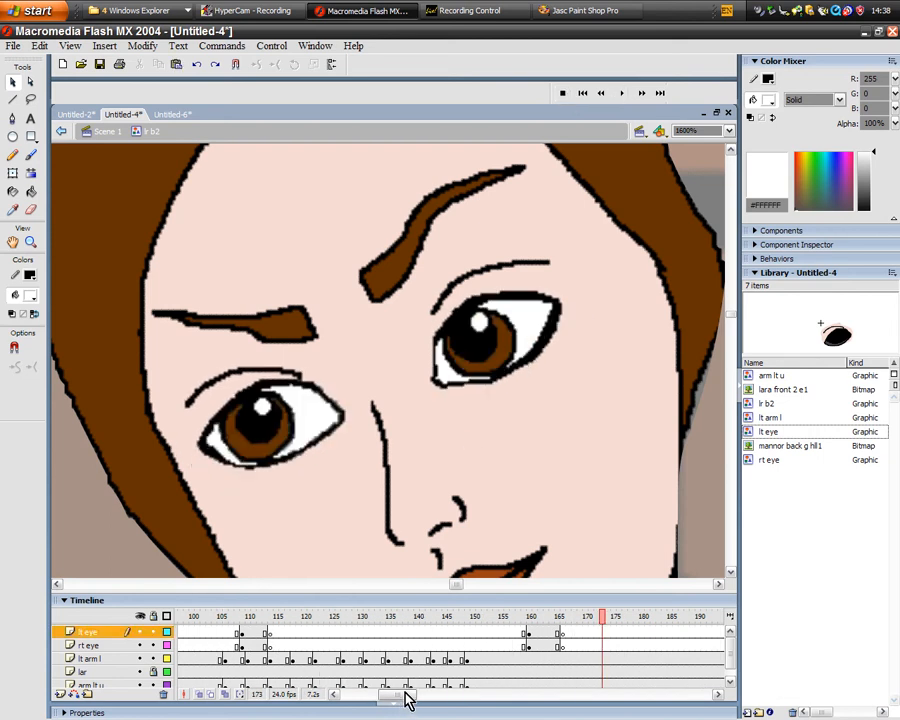
On the lt eye layer, remove the closed-eye frame at frame 1 and insert an empty frame to realign the blinks
drag(410, 696, 360, 696)
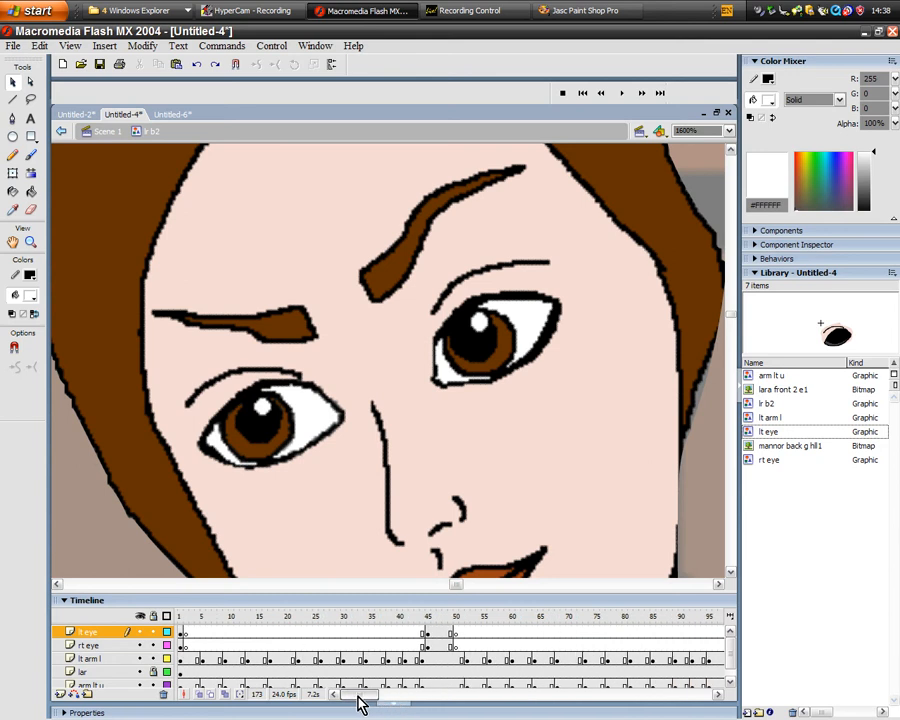
click(180, 634)
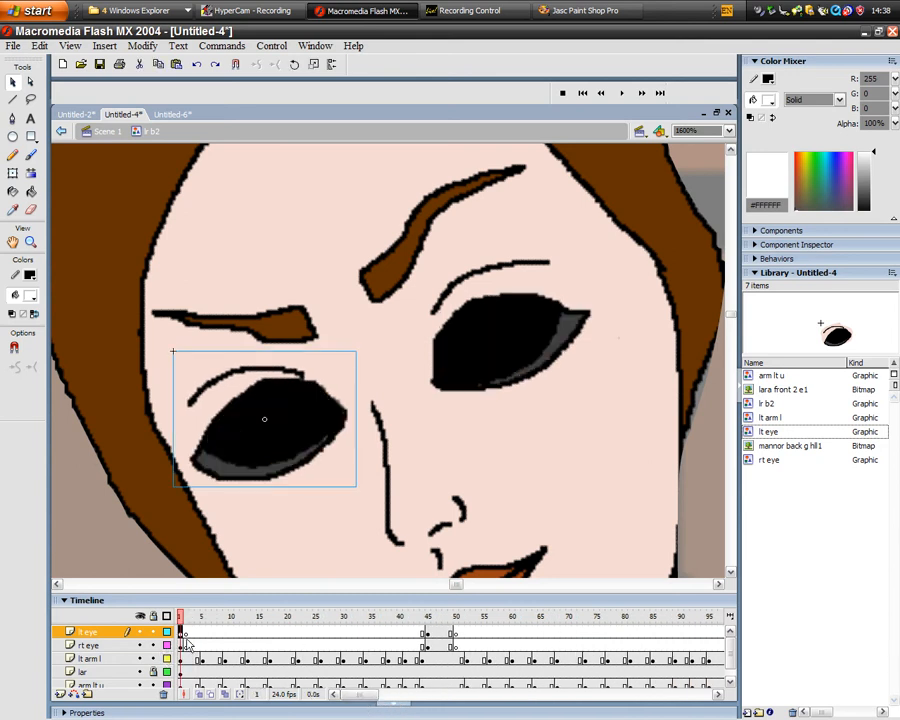
right_click(183, 634)
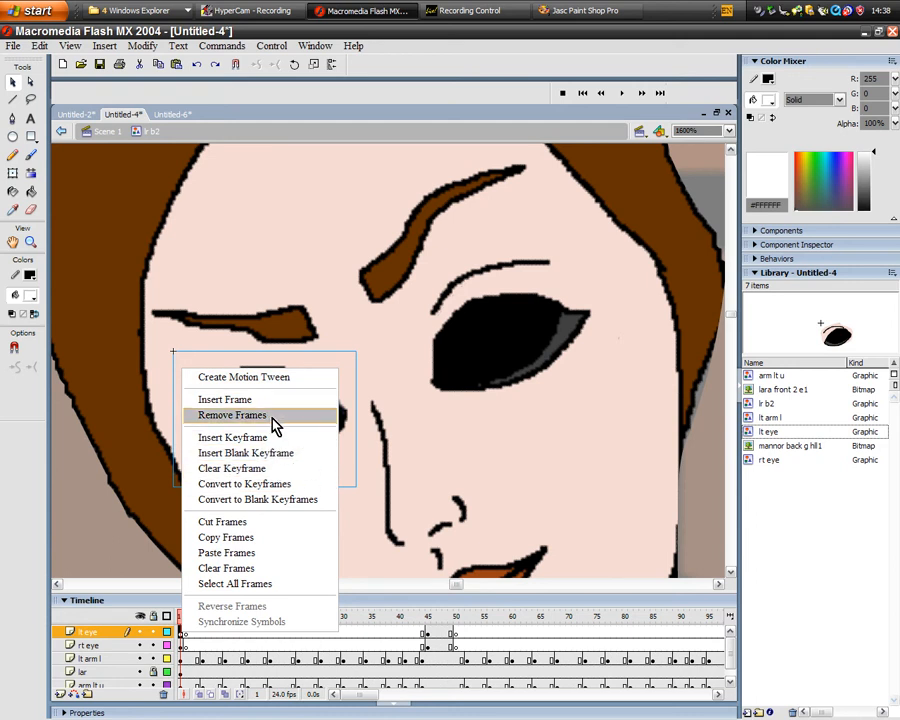
click(232, 415)
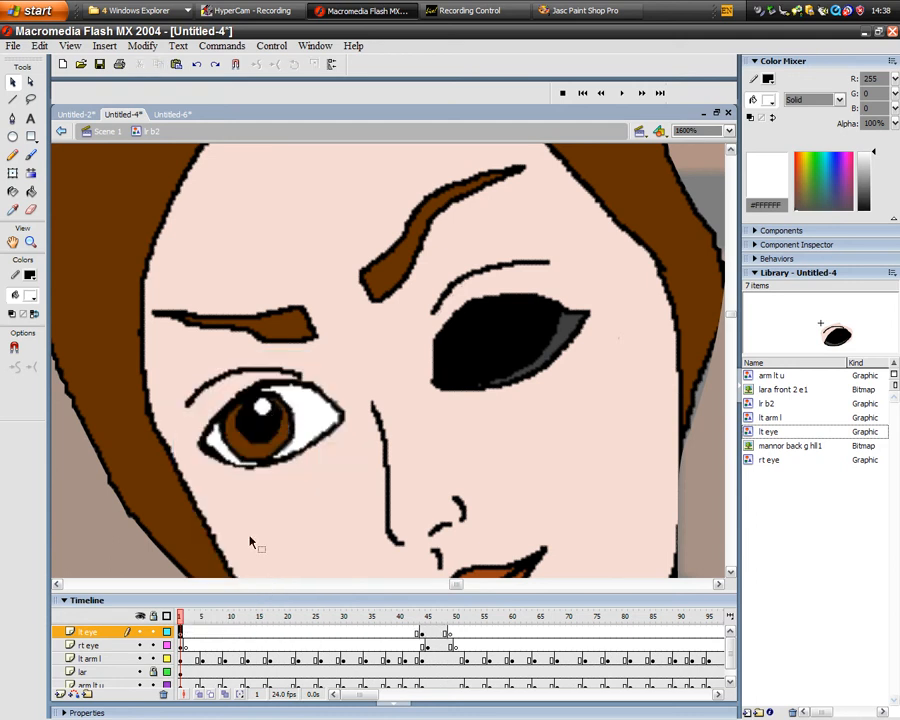
right_click(177, 640)
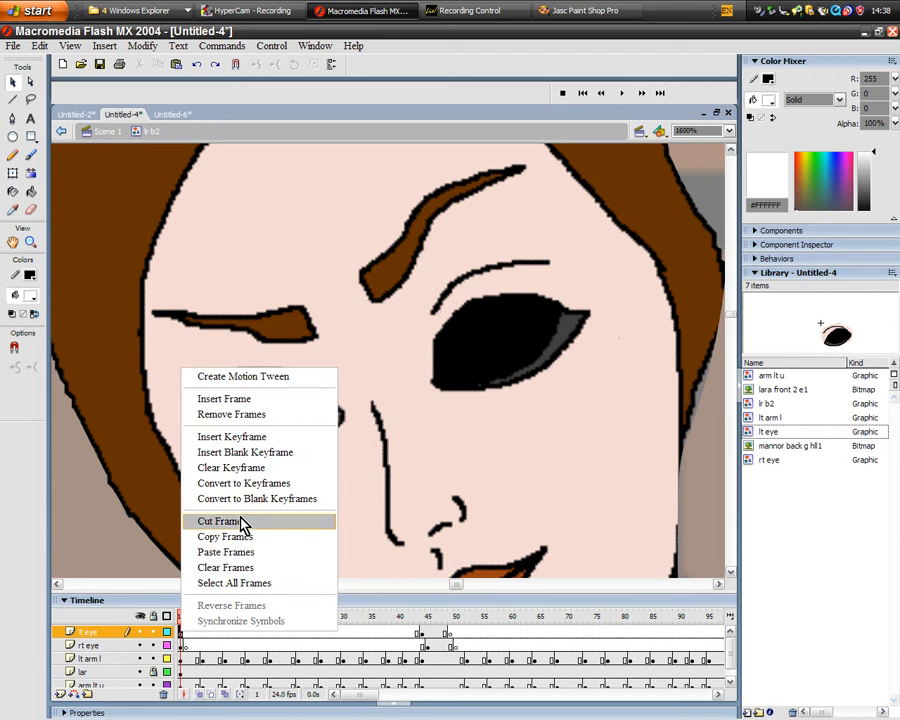
click(250, 399)
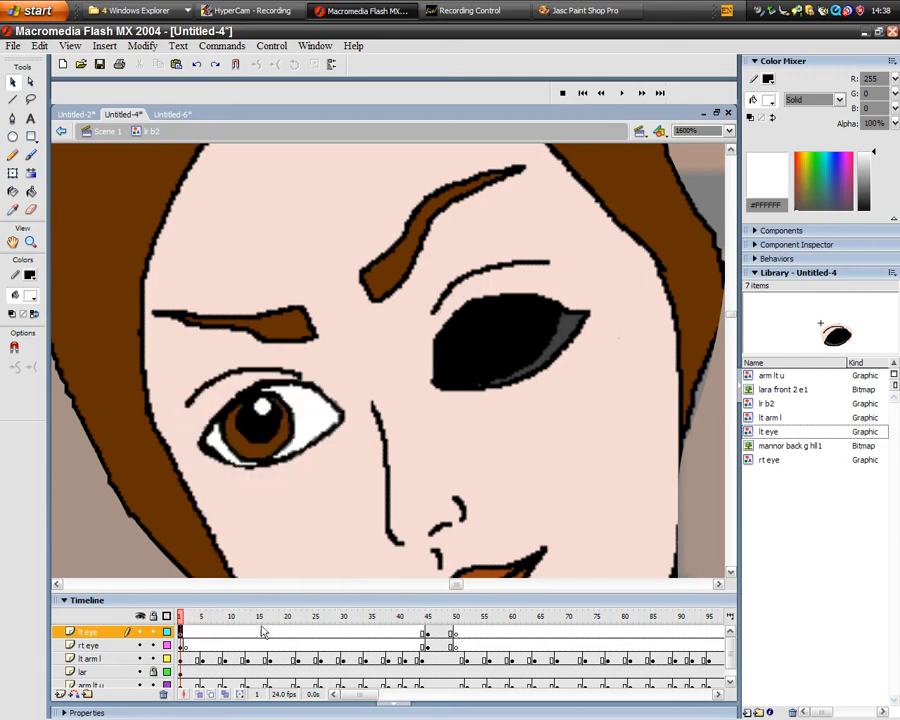
On the rt eye layer, remove the closed-eye frame at frame 1 and insert an empty frame to realign the blinks
click(181, 645)
right_click(181, 645)
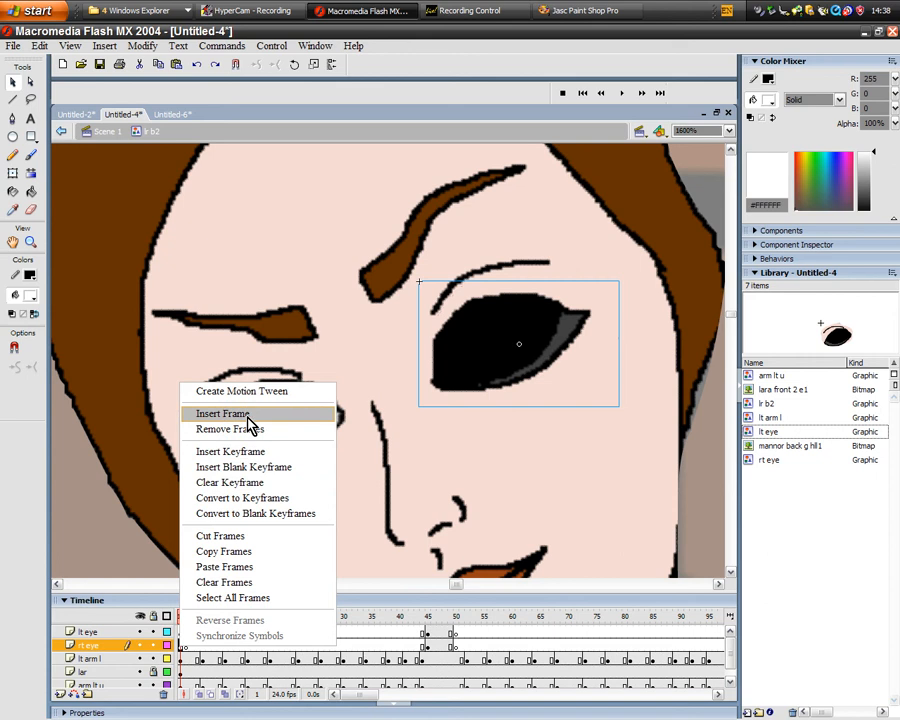
click(249, 451)
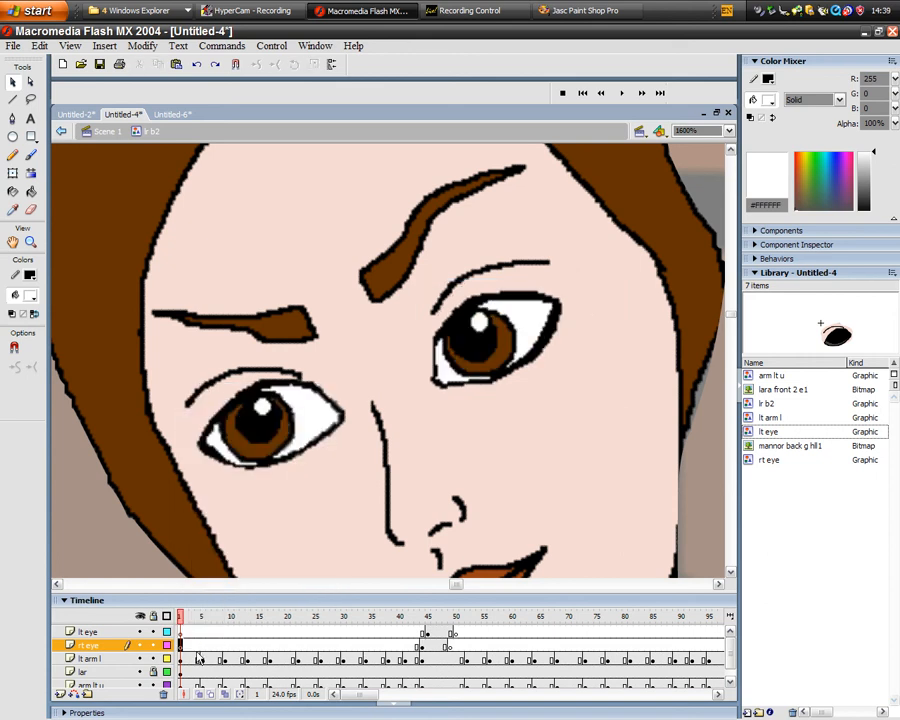
right_click(184, 648)
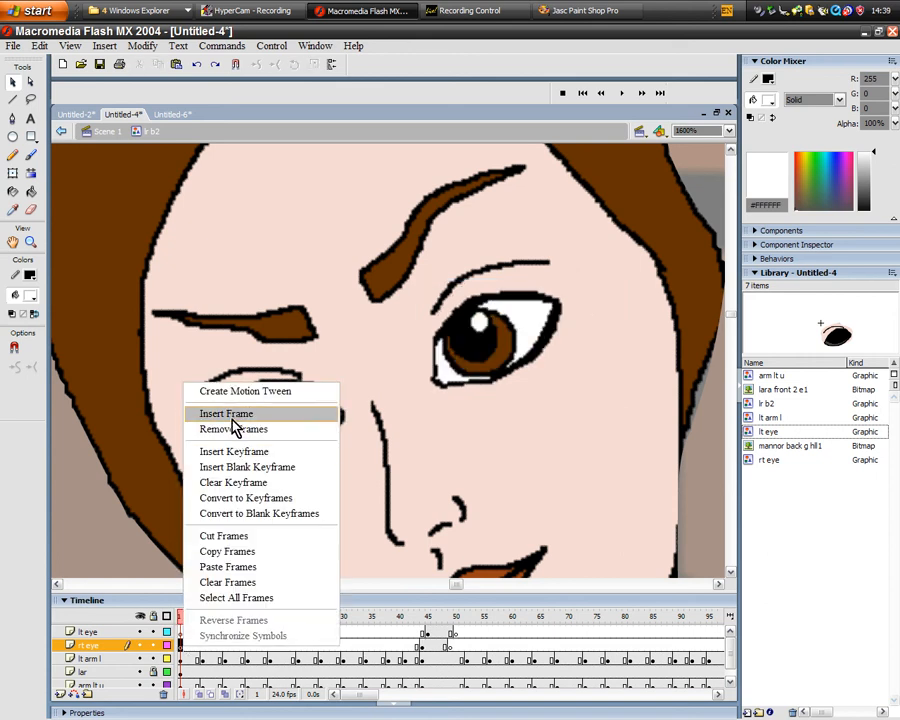
click(233, 426)
drag(186, 622, 152, 611)
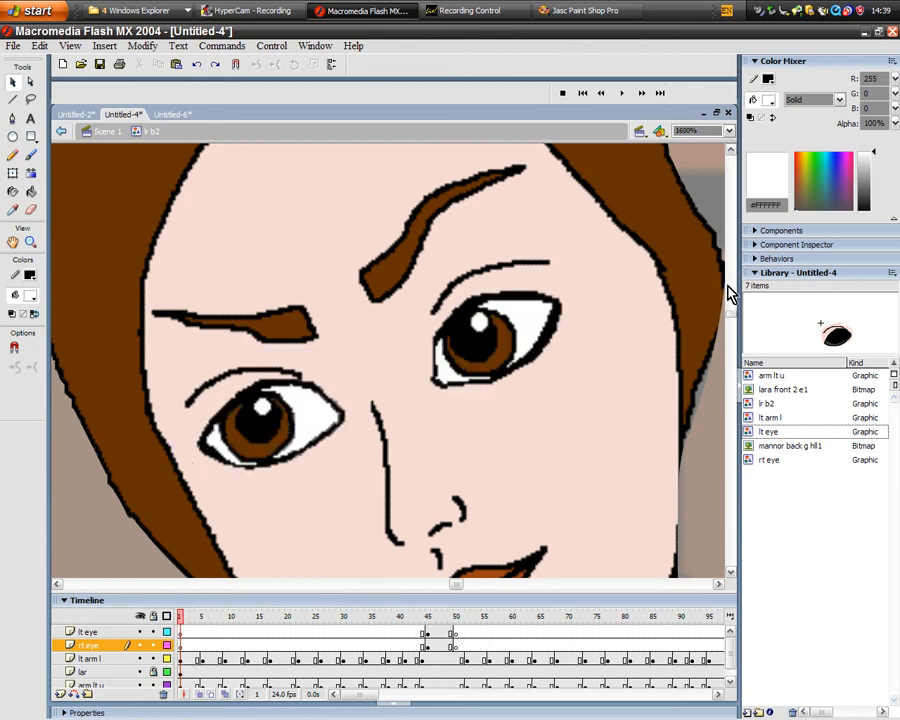
Bring the open mouth drawing from Untitled-6 into frame 1 of a new layer above rt eye in Untitled-4
drag(731, 317, 734, 320)
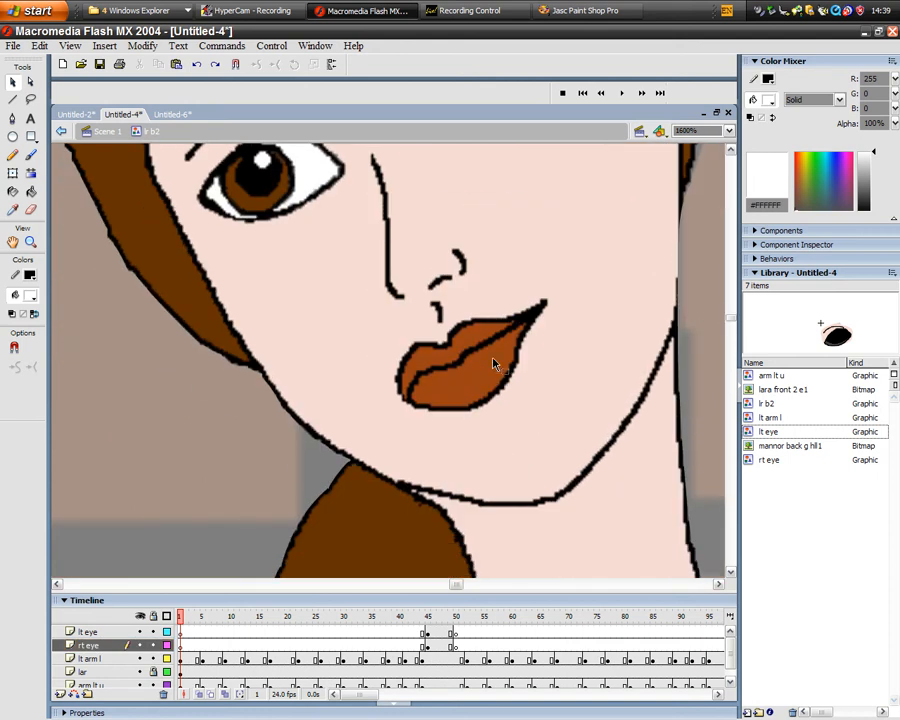
click(166, 116)
click(135, 116)
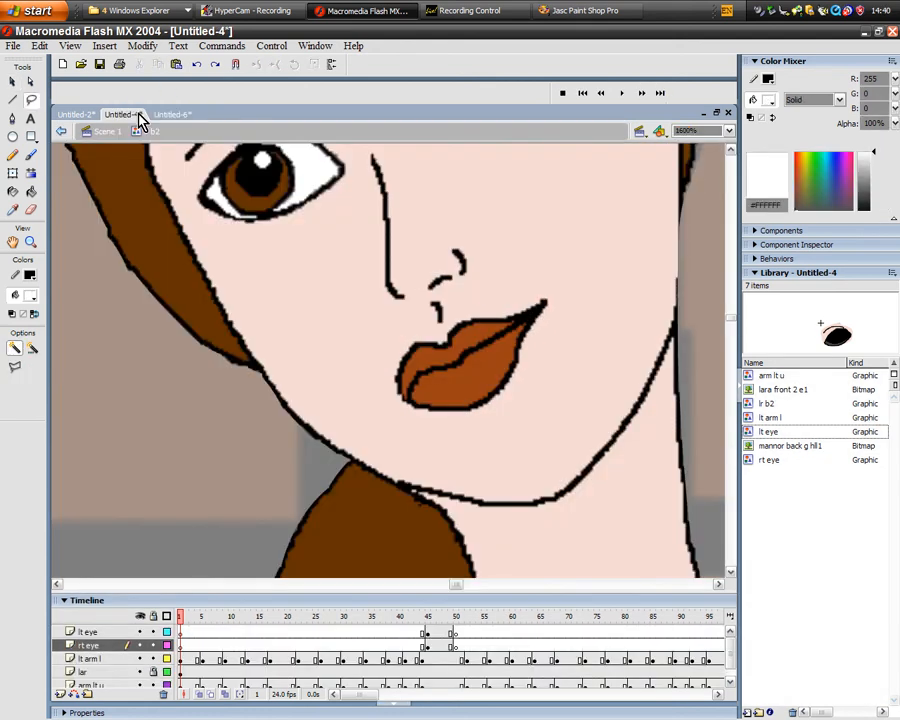
click(60, 694)
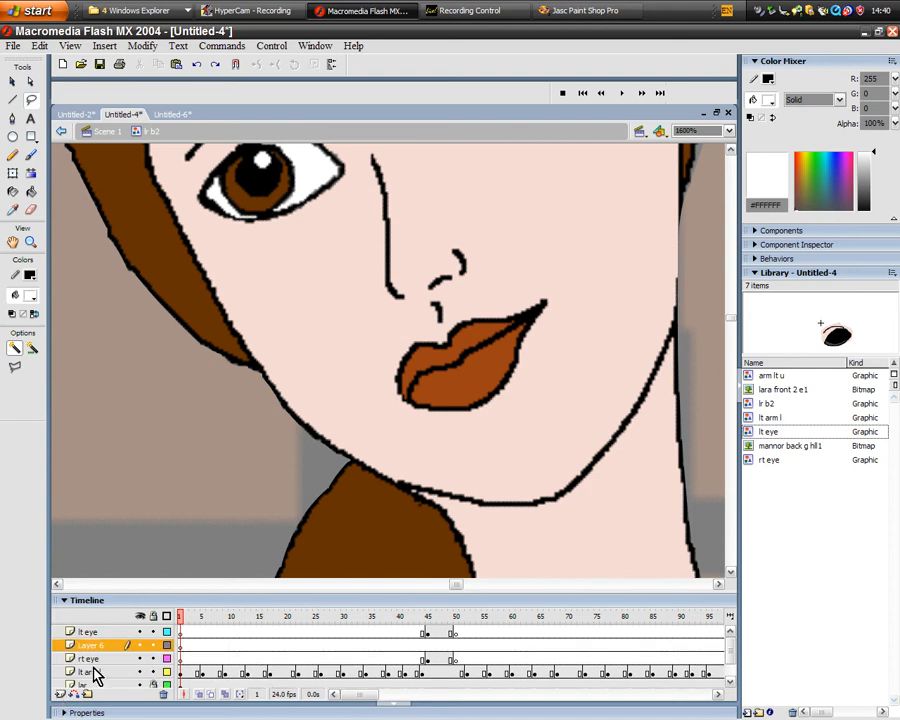
click(181, 645)
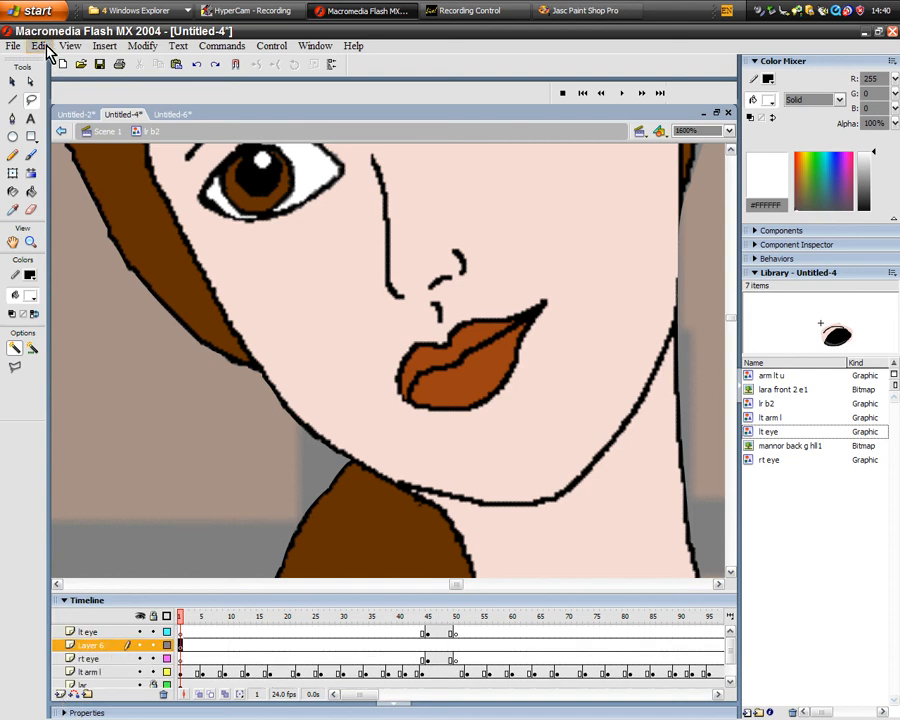
click(40, 46)
click(108, 131)
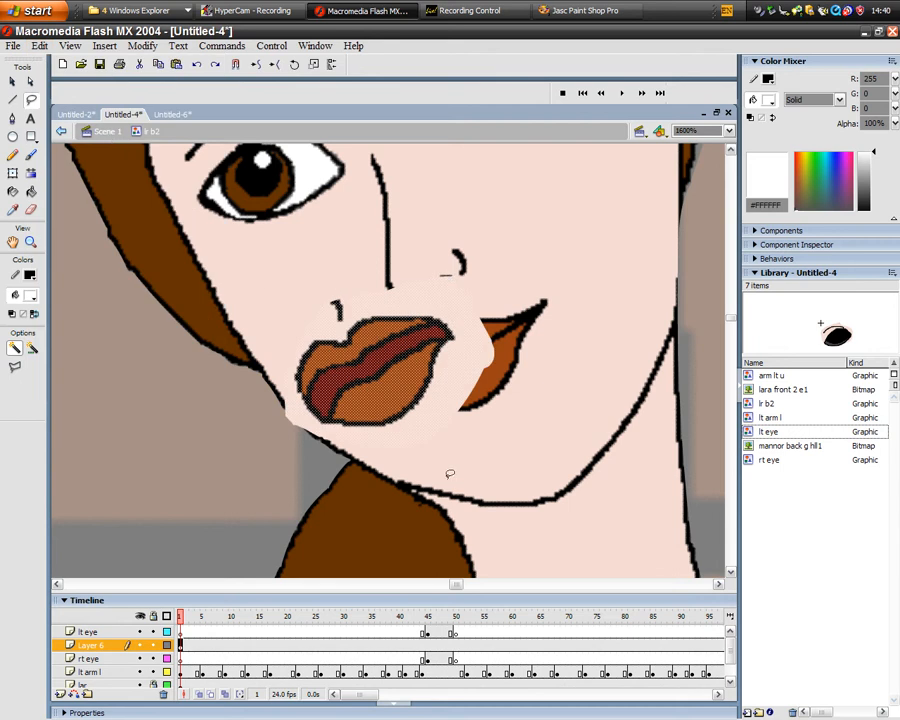
Convert the pasted open mouth to a graphic symbol named mouth
right_click(420, 386)
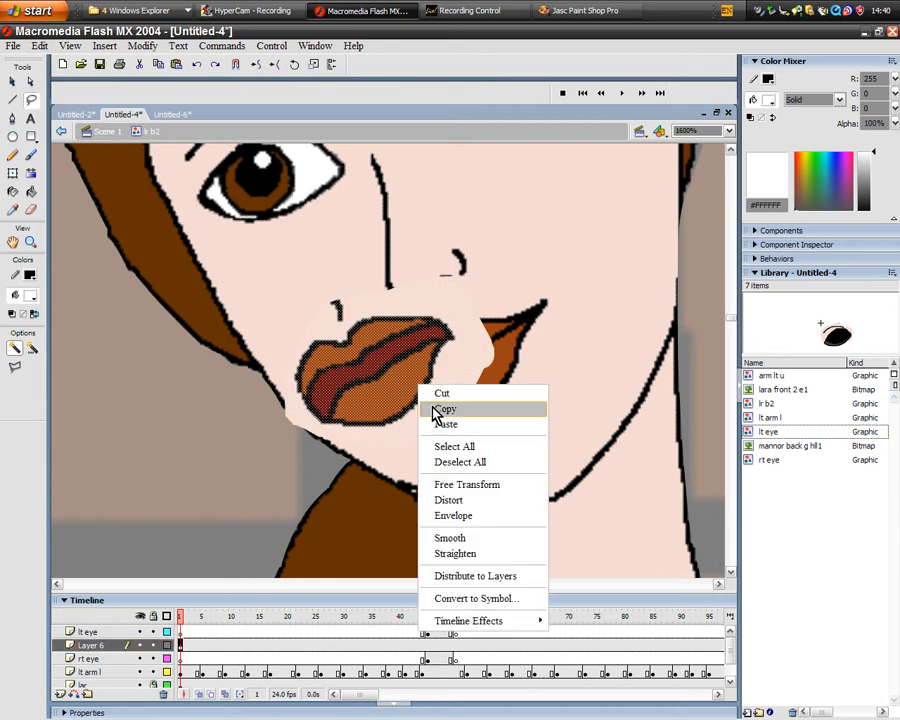
click(508, 600)
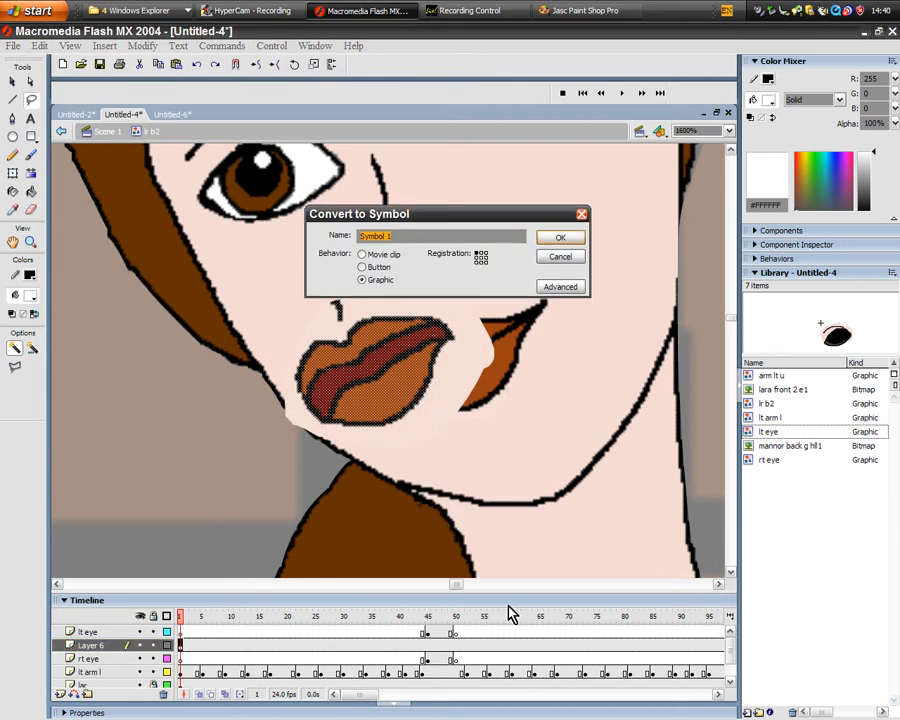
key(BackSpace)
key(Return)
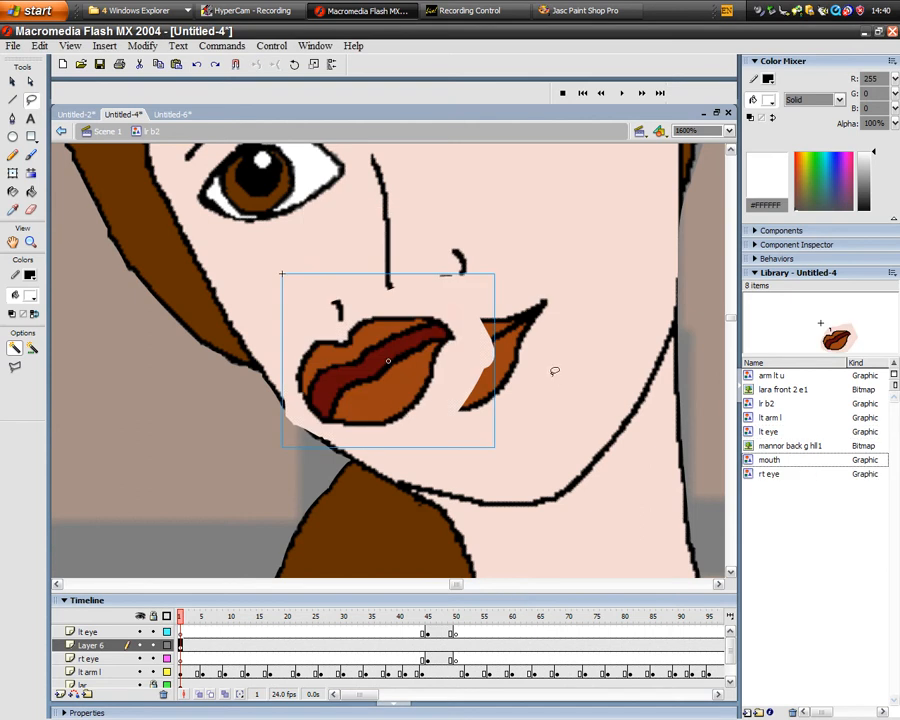
Move the mouth symbol over the woman's closed lips, compare the two, and leave its layer hidden
drag(408, 335, 497, 362)
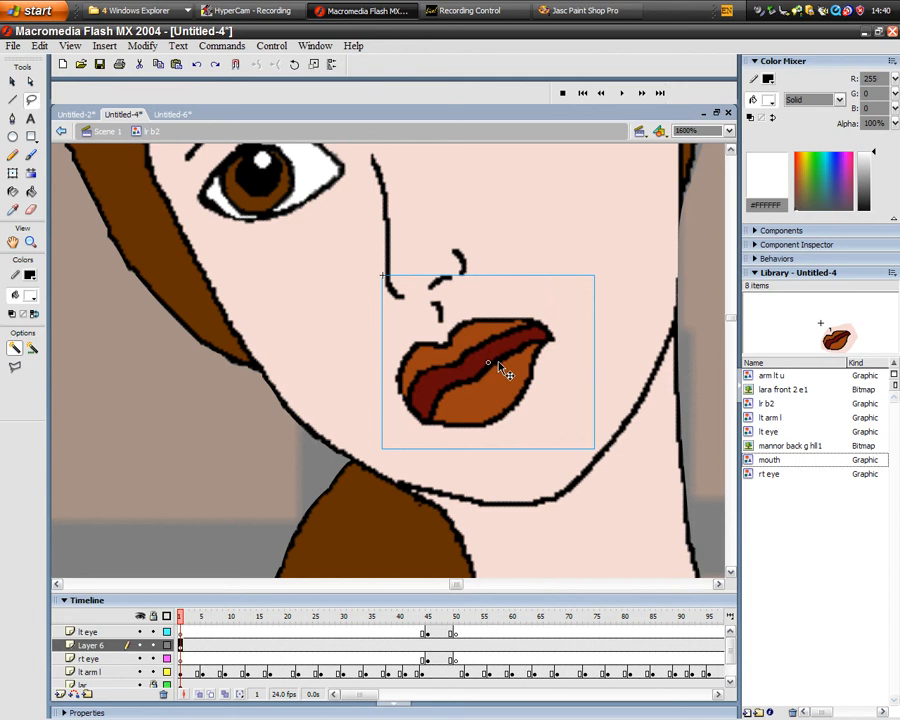
click(142, 646)
click(142, 646)
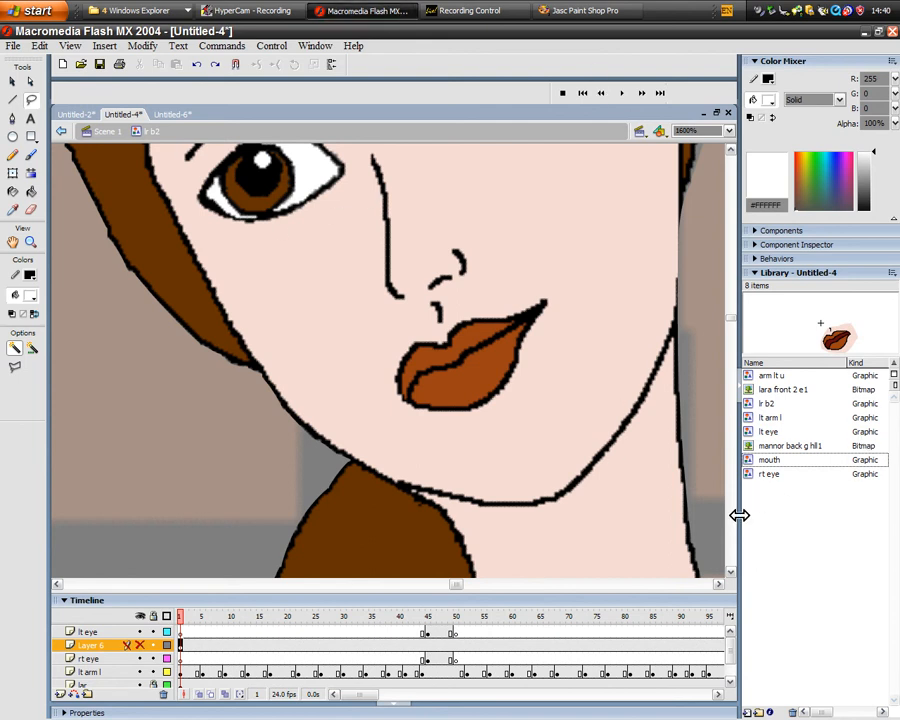
Add a new layer above Layer 6 and name it voice
click(61, 695)
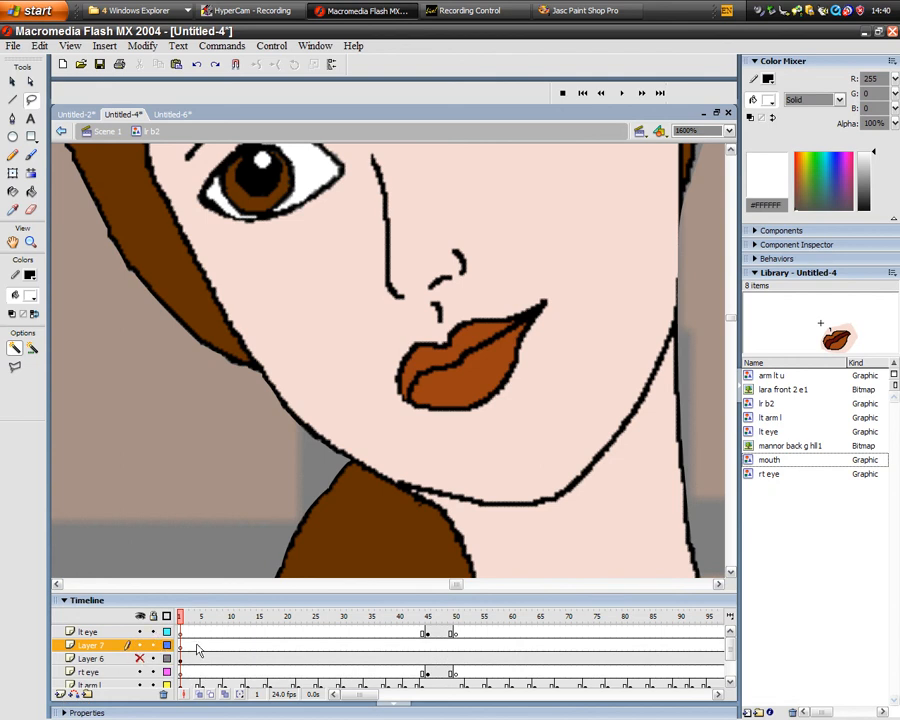
right_click(110, 649)
click(168, 648)
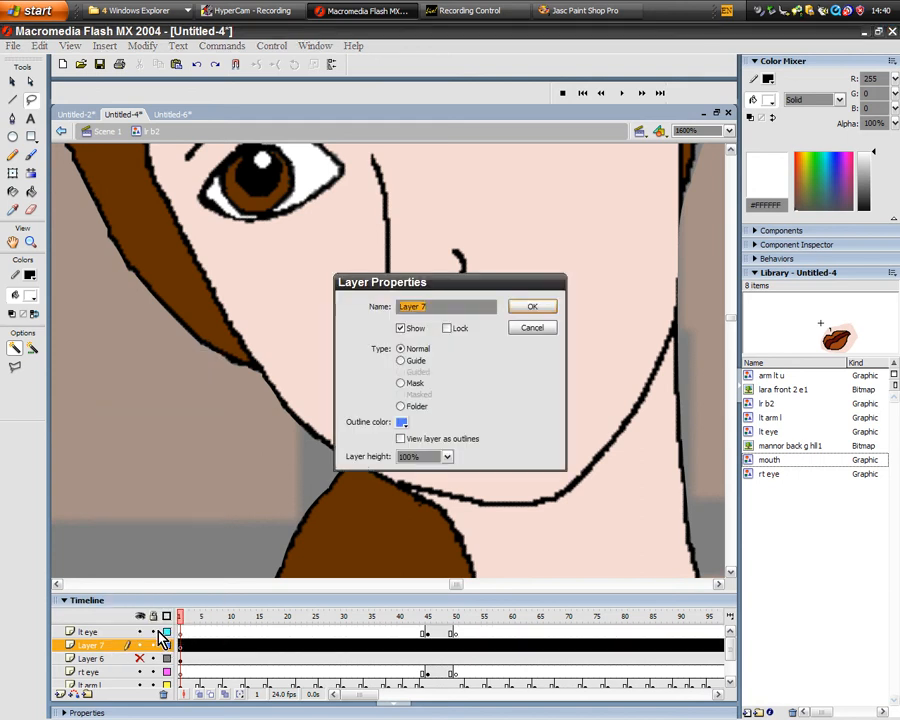
text(voice)
key(Return)
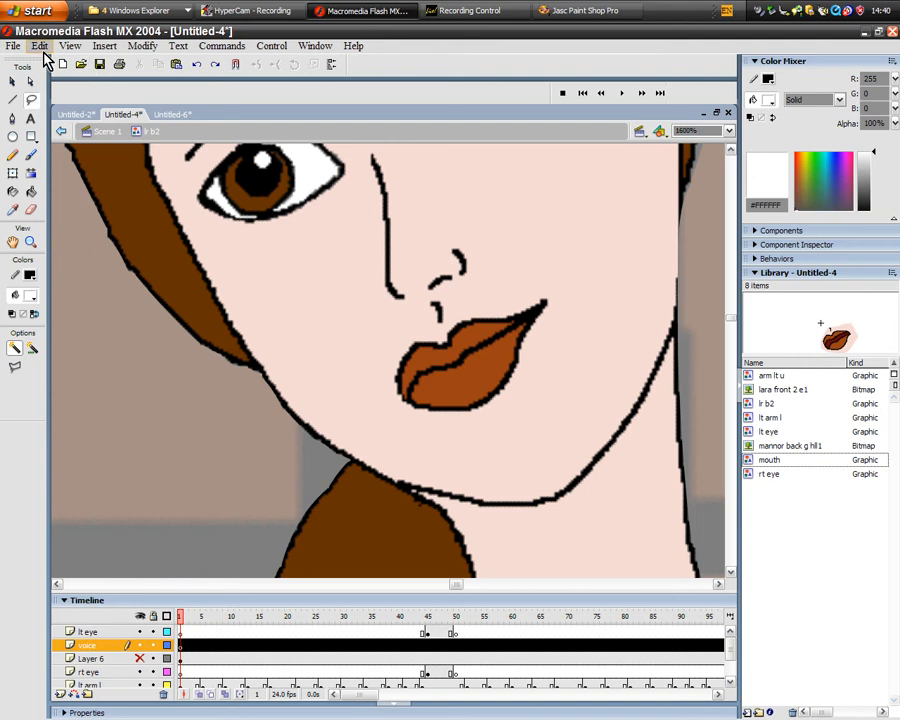
Import the audio file Lara audition scene 8 main wav from the Wavs out final folder into the library
click(8, 33)
click(29, 32)
click(13, 46)
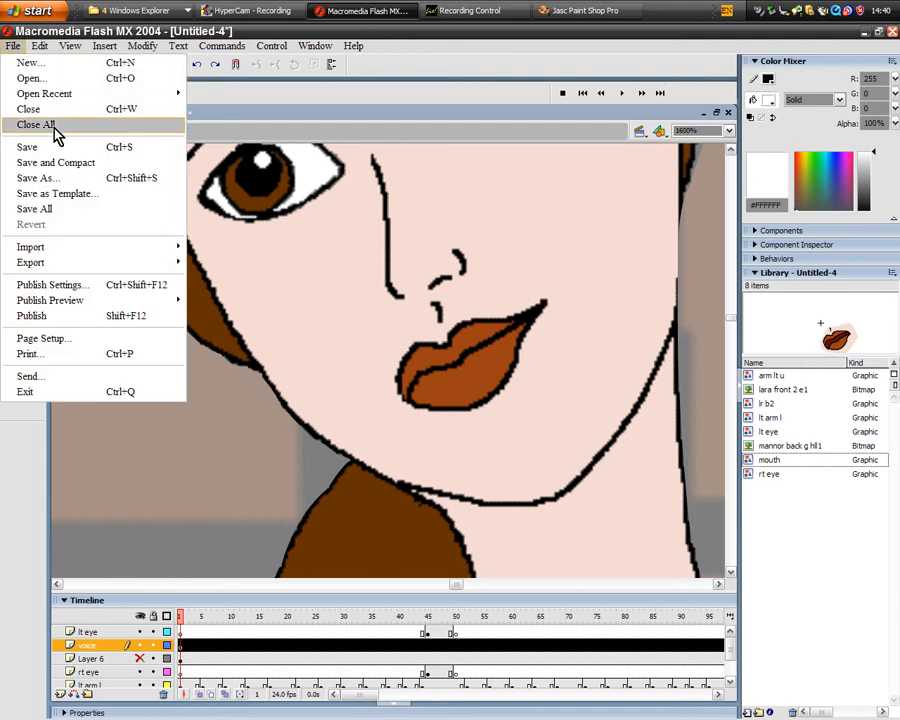
mouse_move(141, 247)
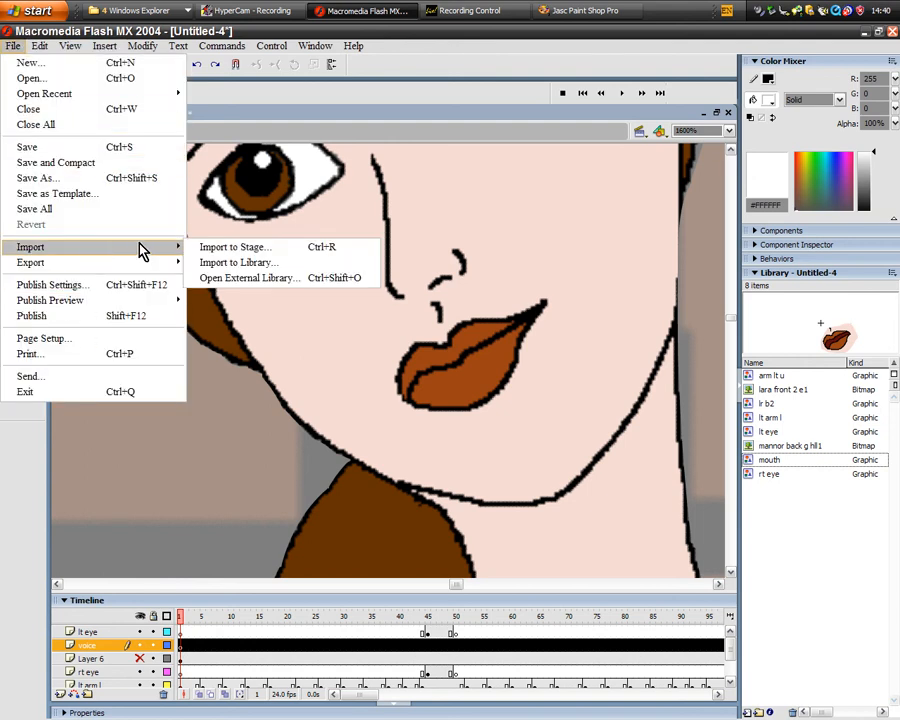
click(213, 261)
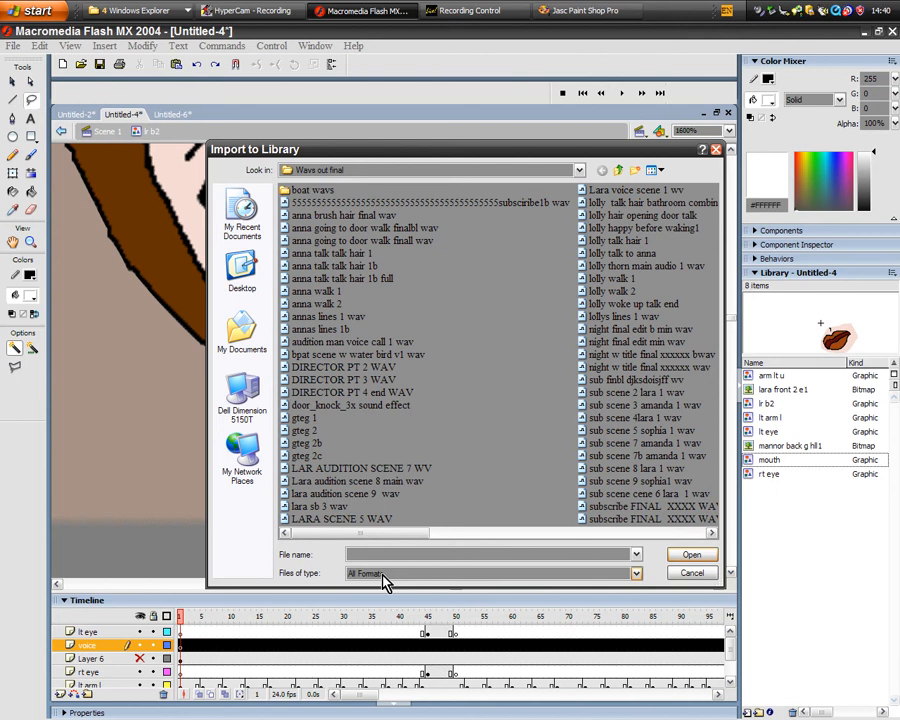
drag(386, 537, 408, 546)
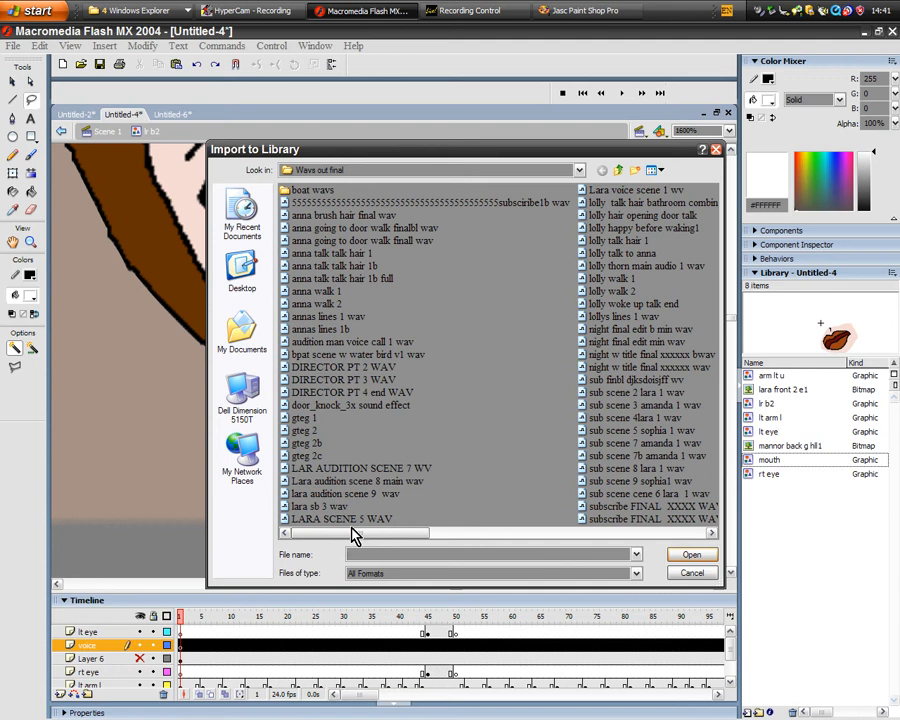
drag(355, 535, 407, 535)
click(400, 490)
click(690, 555)
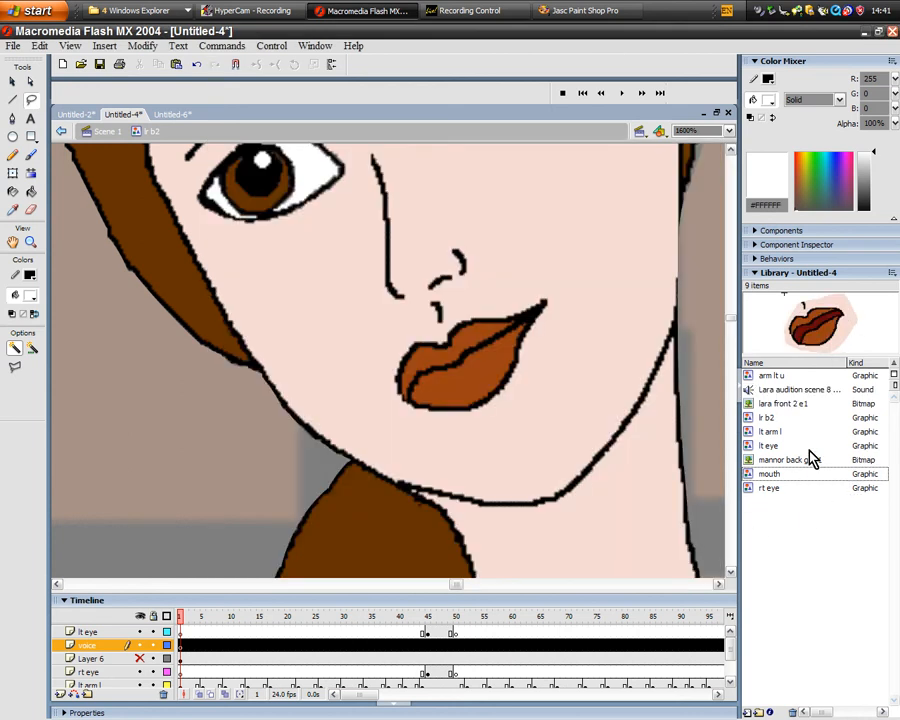
Place the Lara audition scene 8 sound on the voice layer and unhide Layer 6 to show the open mouth
click(757, 389)
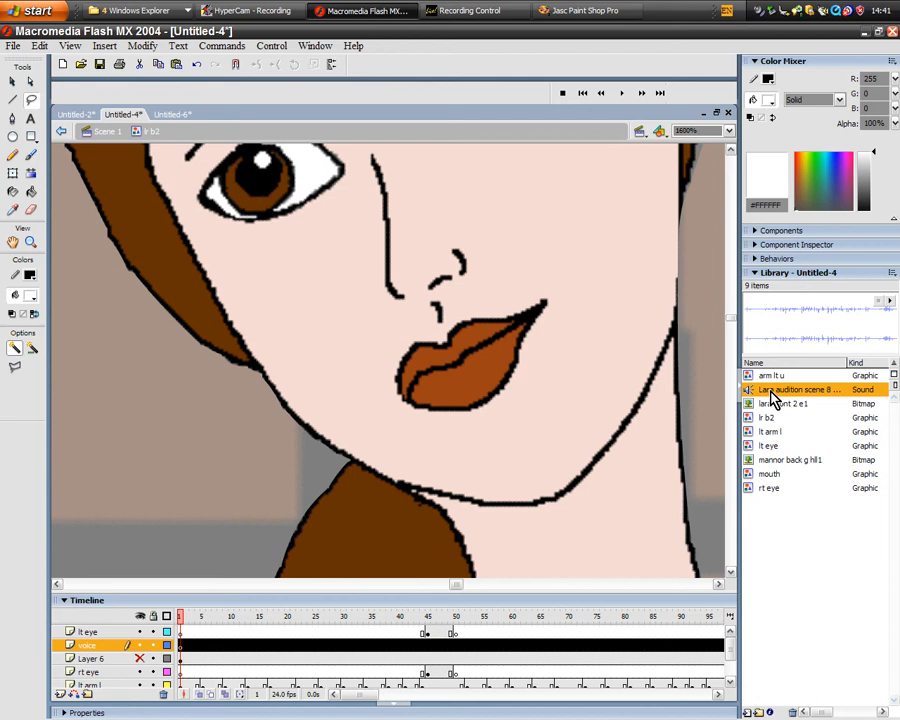
drag(772, 398, 150, 450)
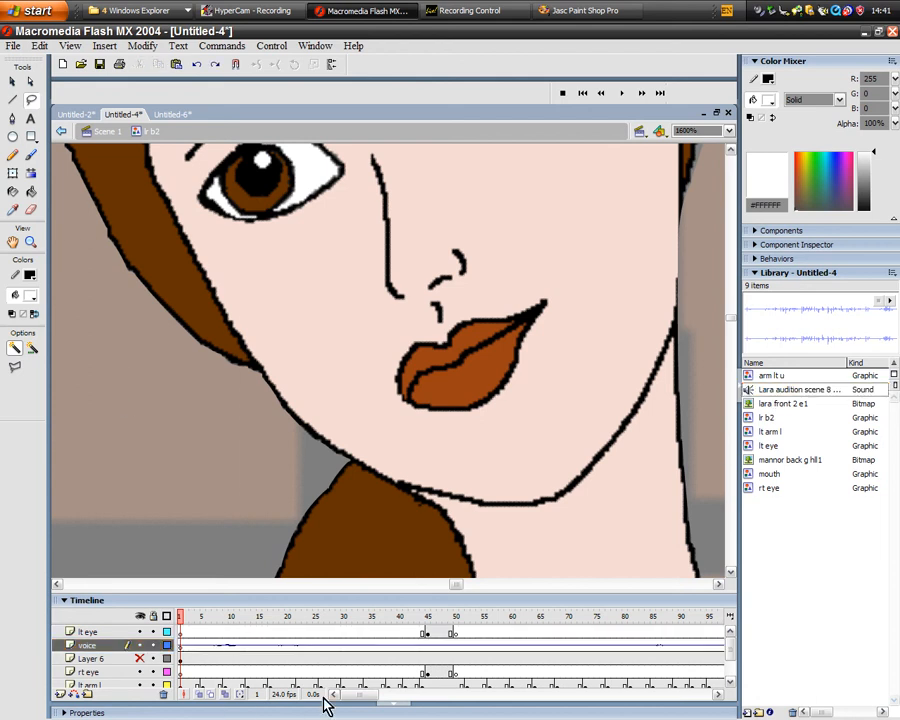
drag(185, 620, 149, 625)
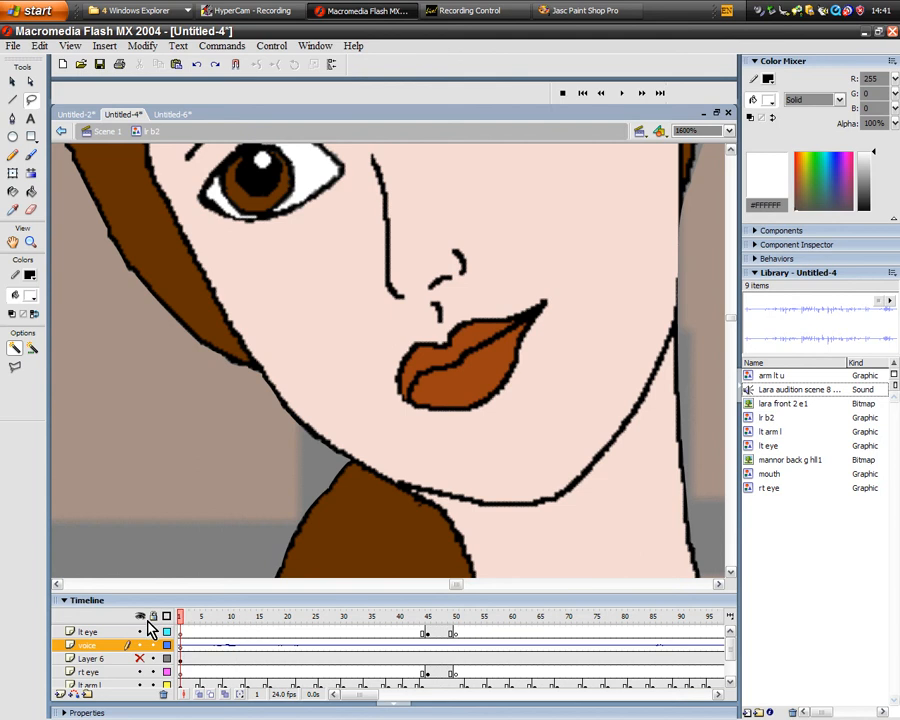
click(100, 714)
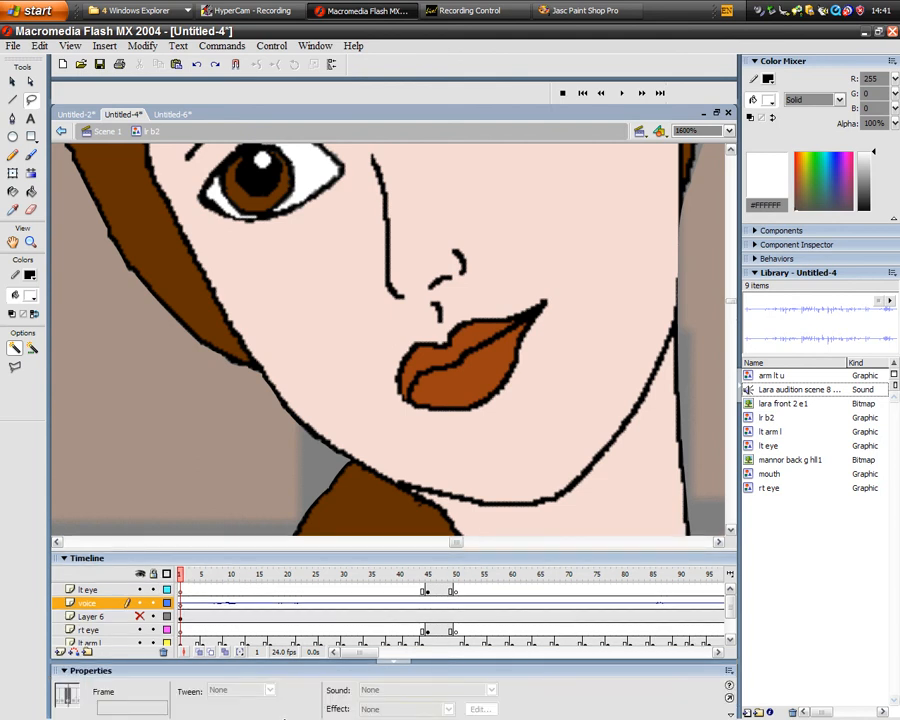
click(68, 670)
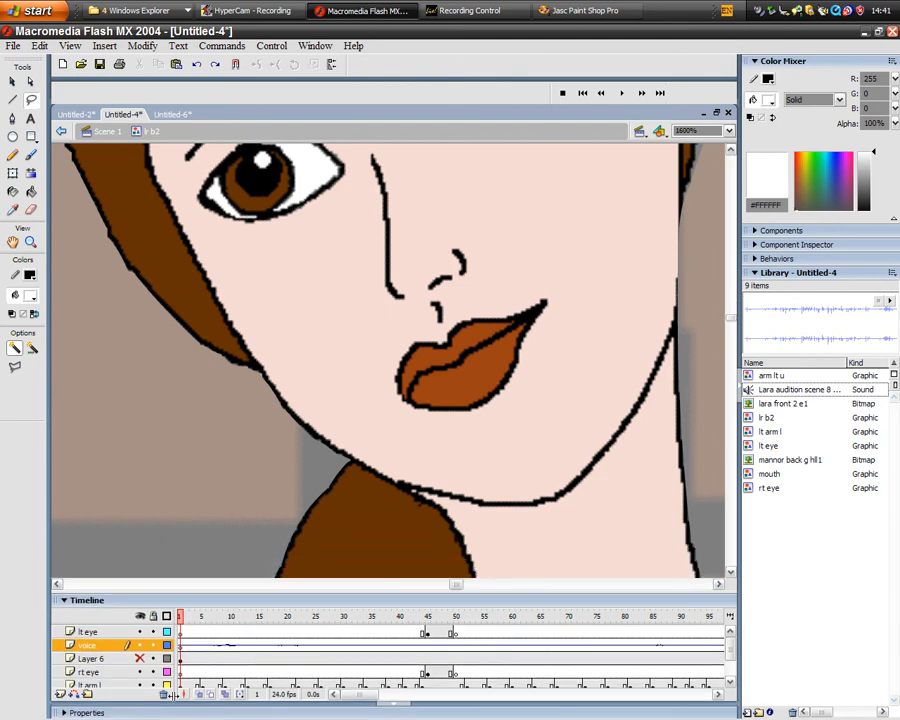
click(140, 659)
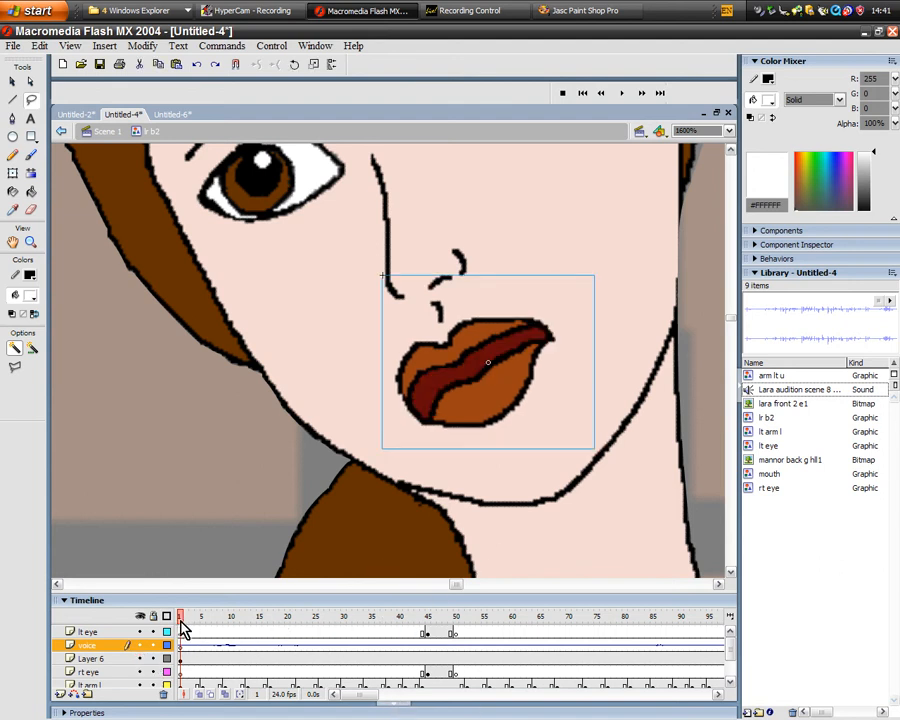
drag(182, 618, 208, 618)
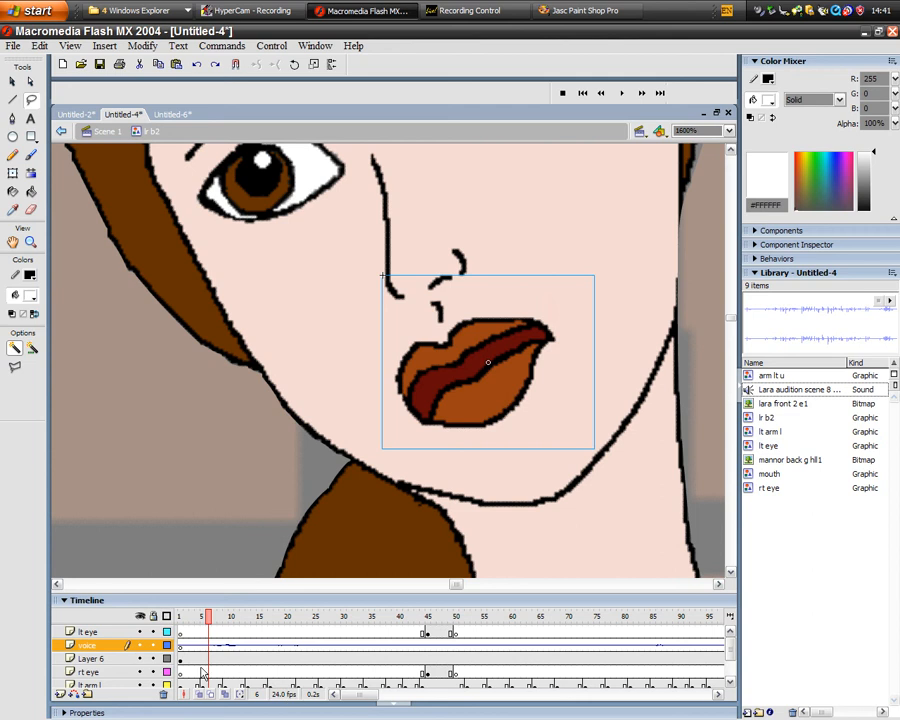
Examine the sound, effect and tween settings of the voice layer at frame 4
click(235, 712)
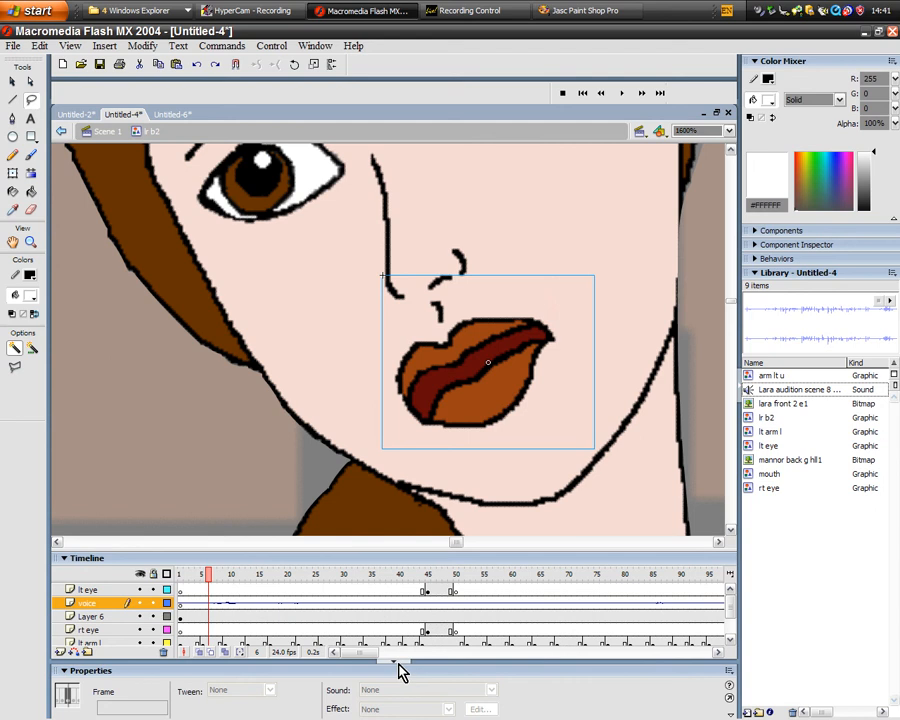
drag(404, 668, 401, 565)
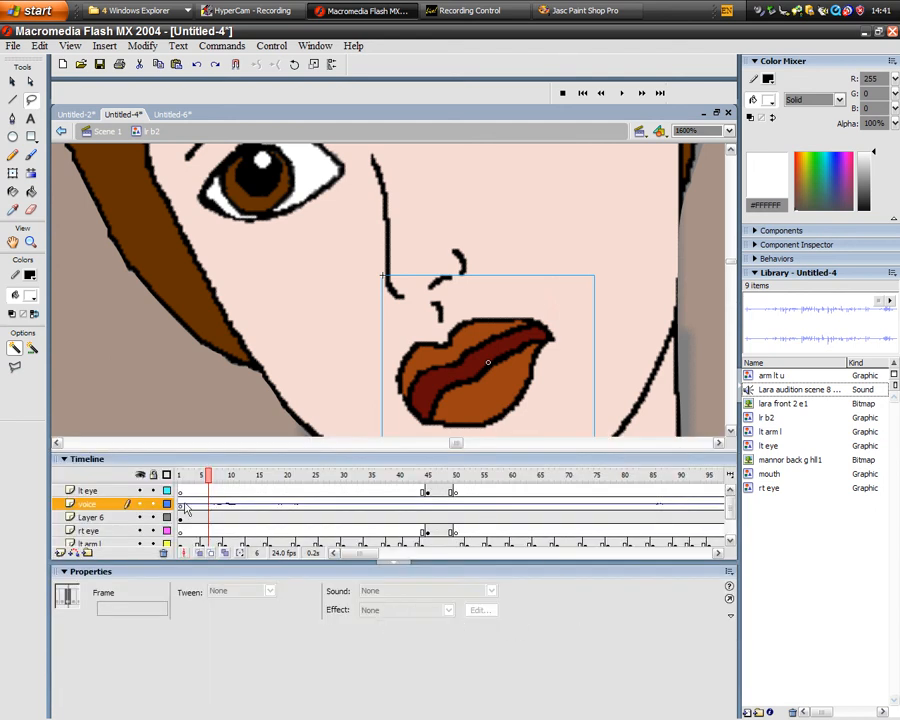
click(198, 506)
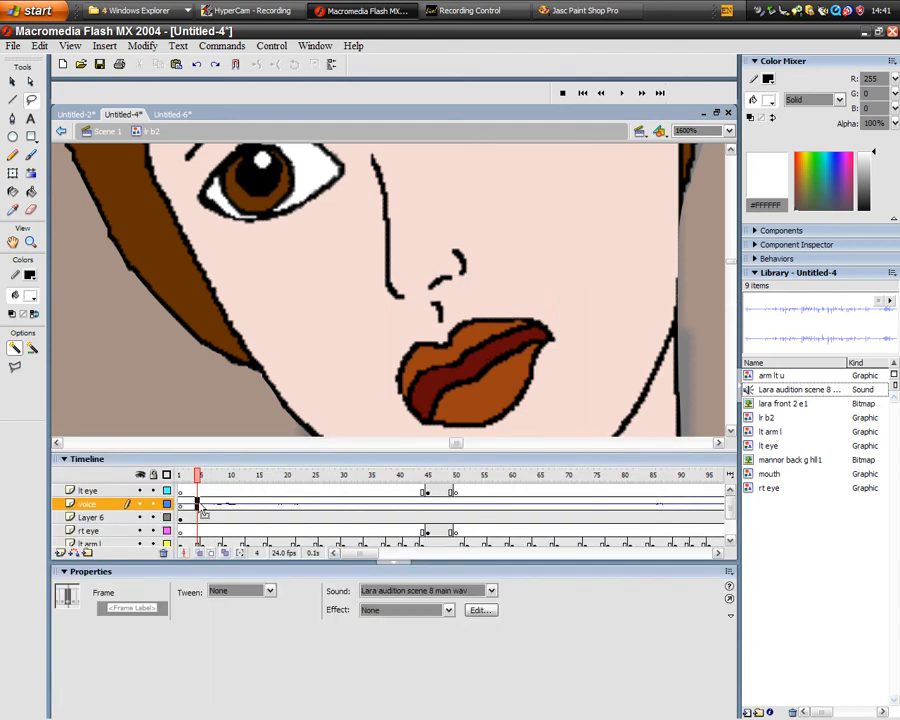
click(449, 611)
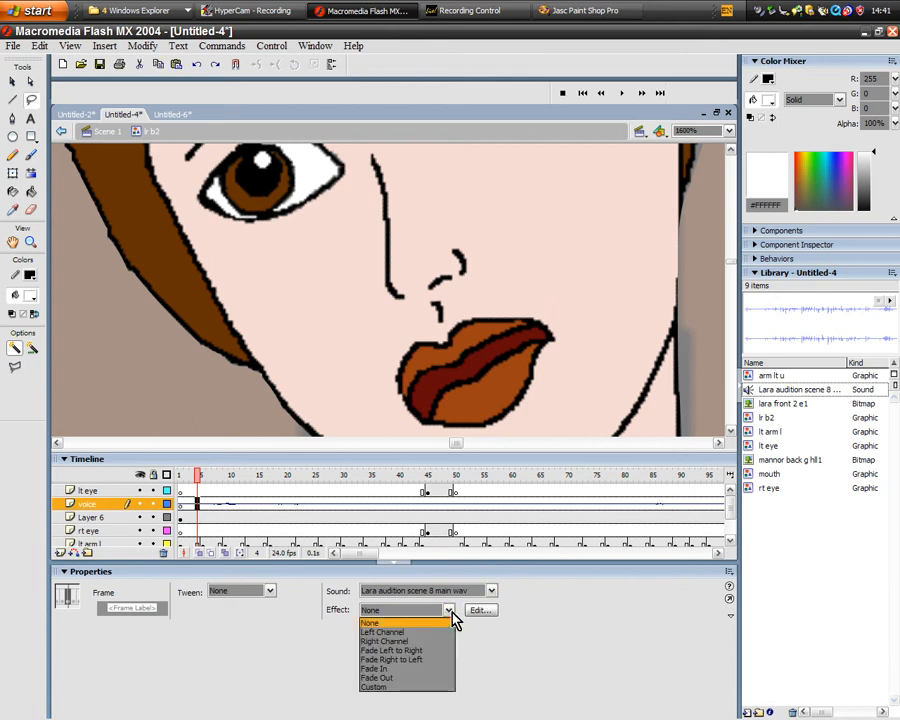
click(456, 620)
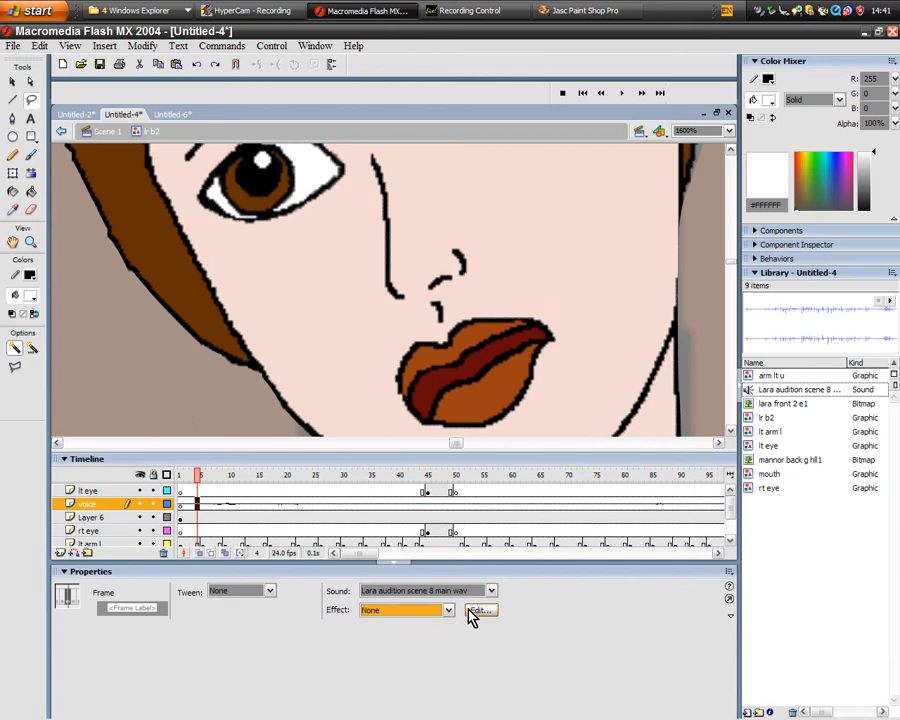
click(270, 594)
click(225, 601)
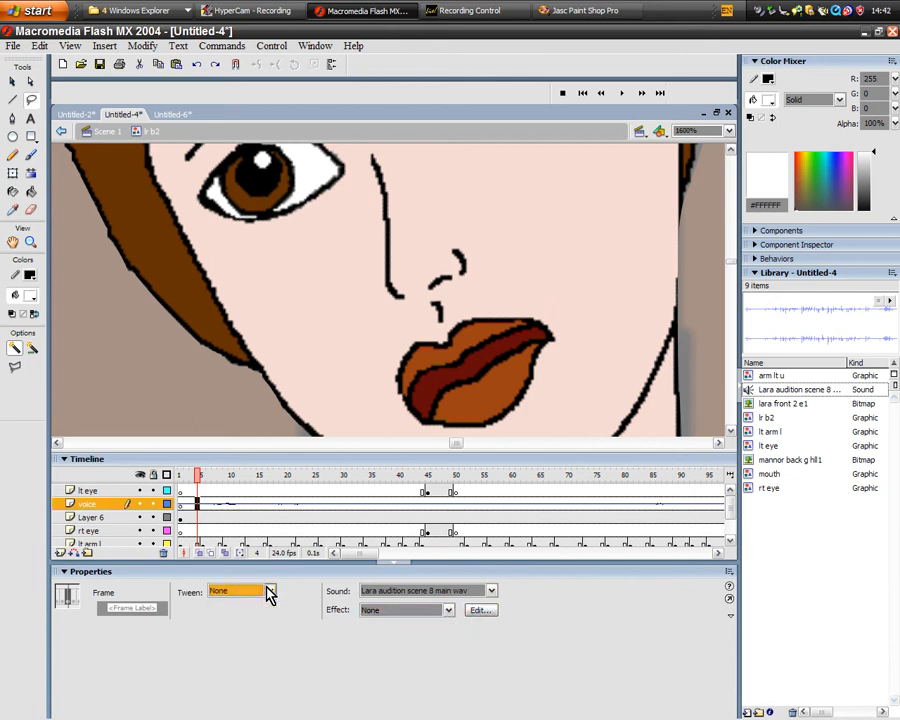
click(64, 573)
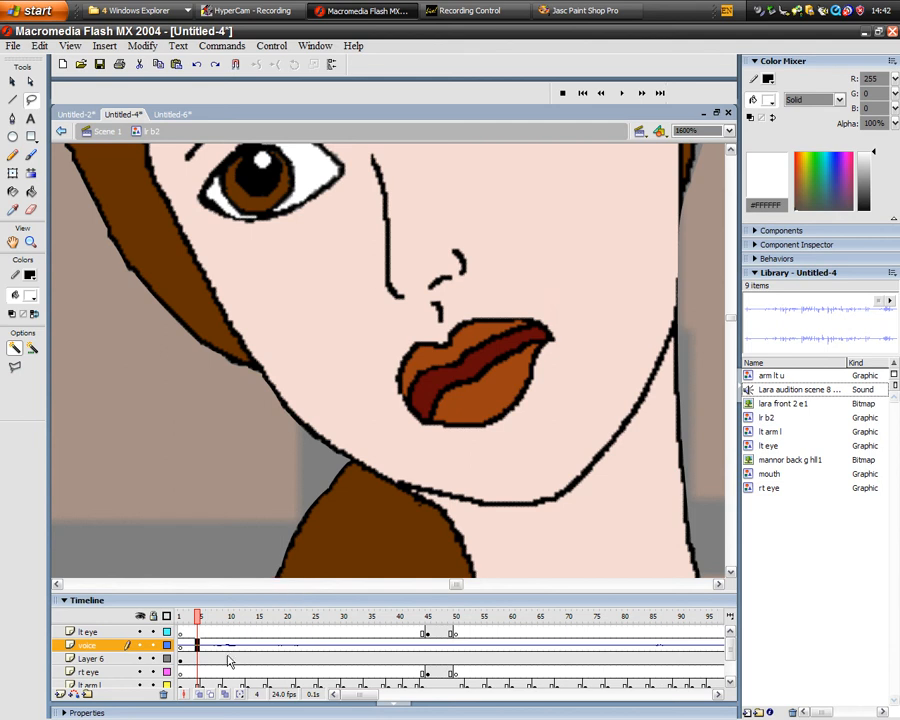
Locate the start of speech in the voice waveform at frame 6 and rename Layer 6 to moputh
click(203, 614)
click(209, 616)
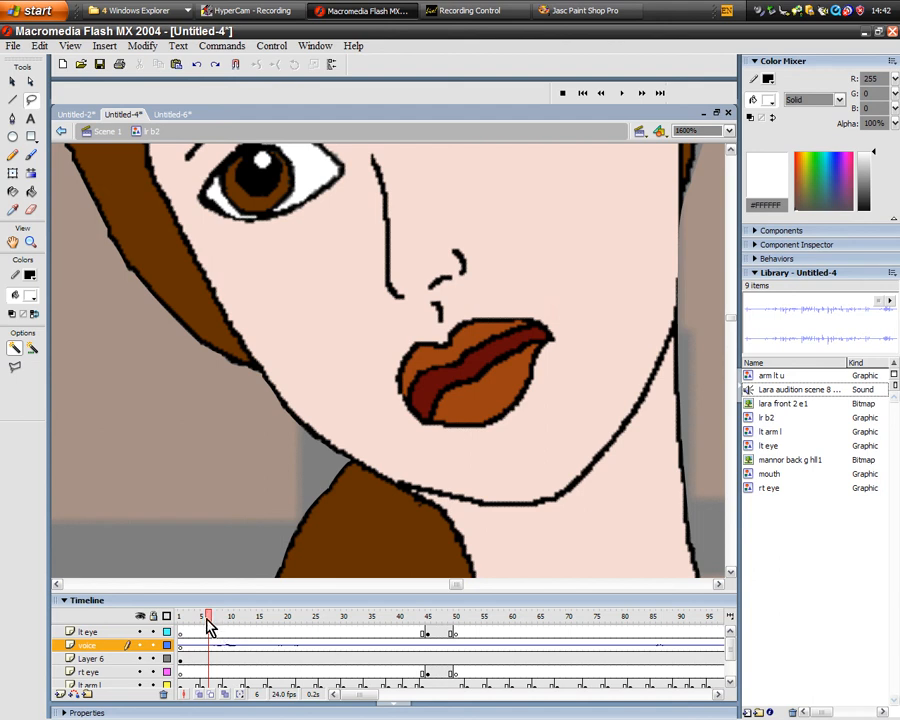
mouse_move(209, 624)
mouse_down()
mouse_move(194, 628)
mouse_move(220, 632)
mouse_move(199, 626)
mouse_move(210, 618)
mouse_up()
click(114, 659)
right_click(133, 661)
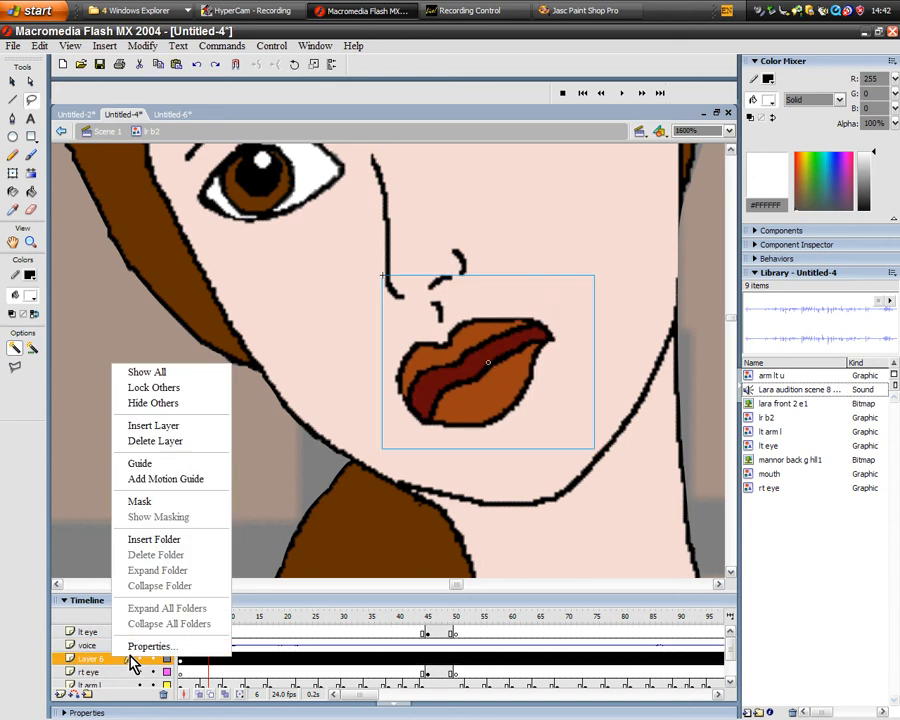
click(145, 648)
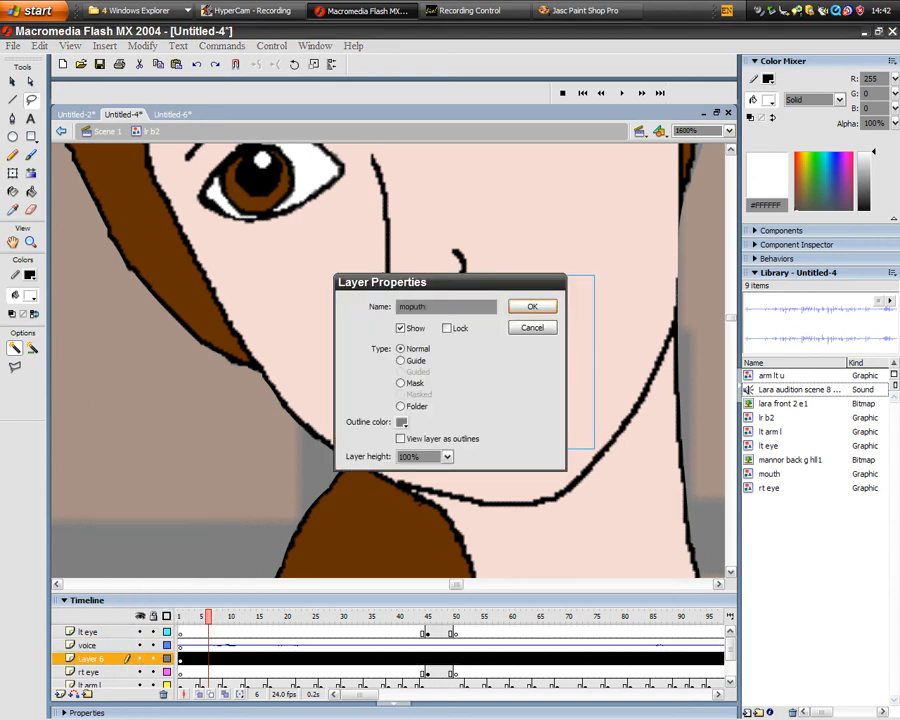
key(Return)
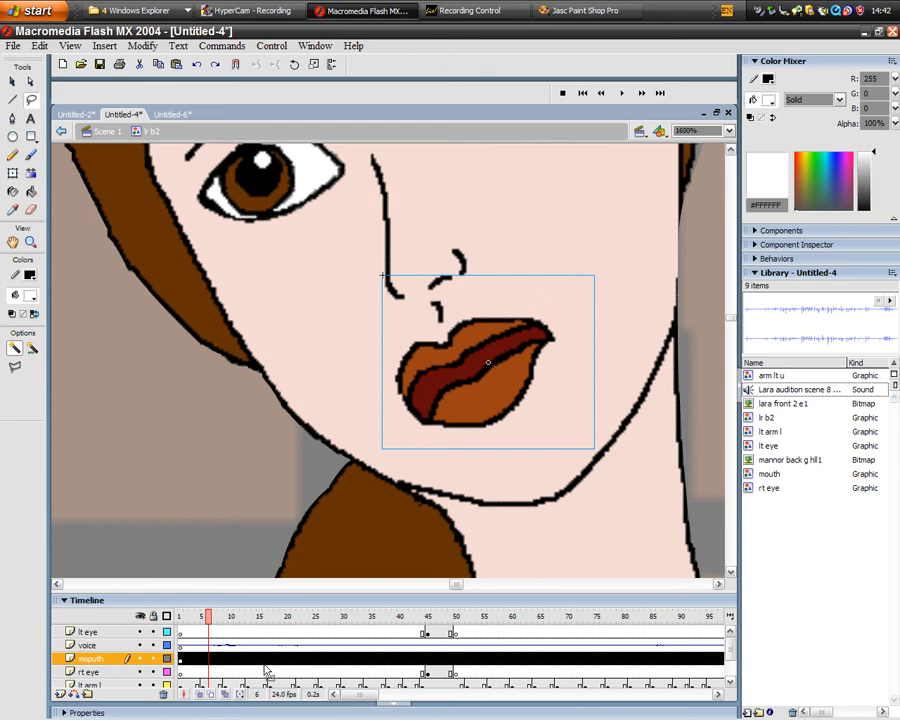
On the moputh layer, insert a keyframe at frame 6 and a blank keyframe at frame 5
click(209, 660)
right_click(209, 660)
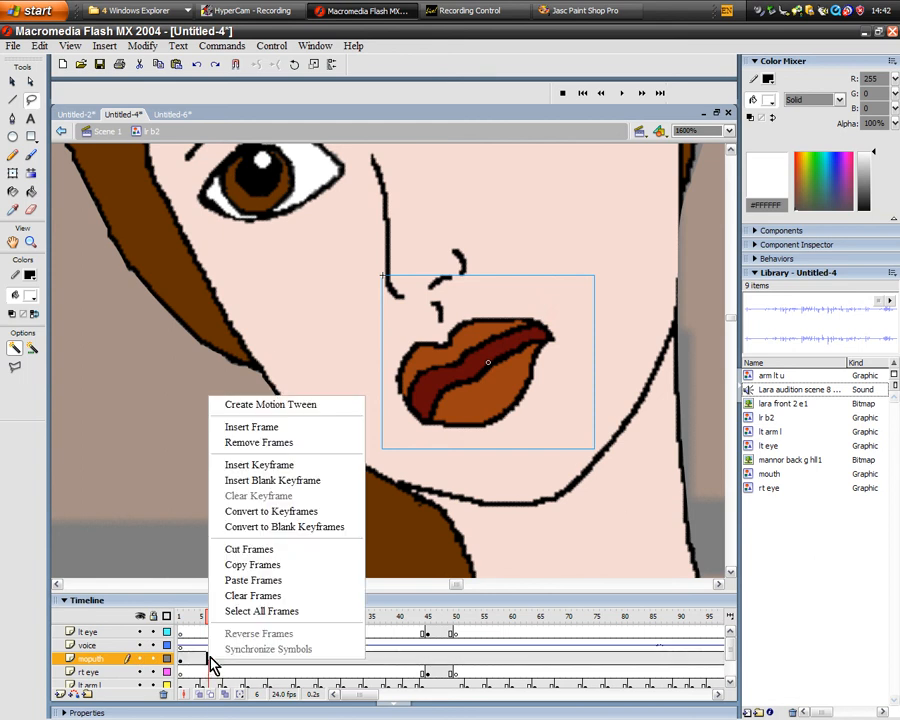
click(279, 466)
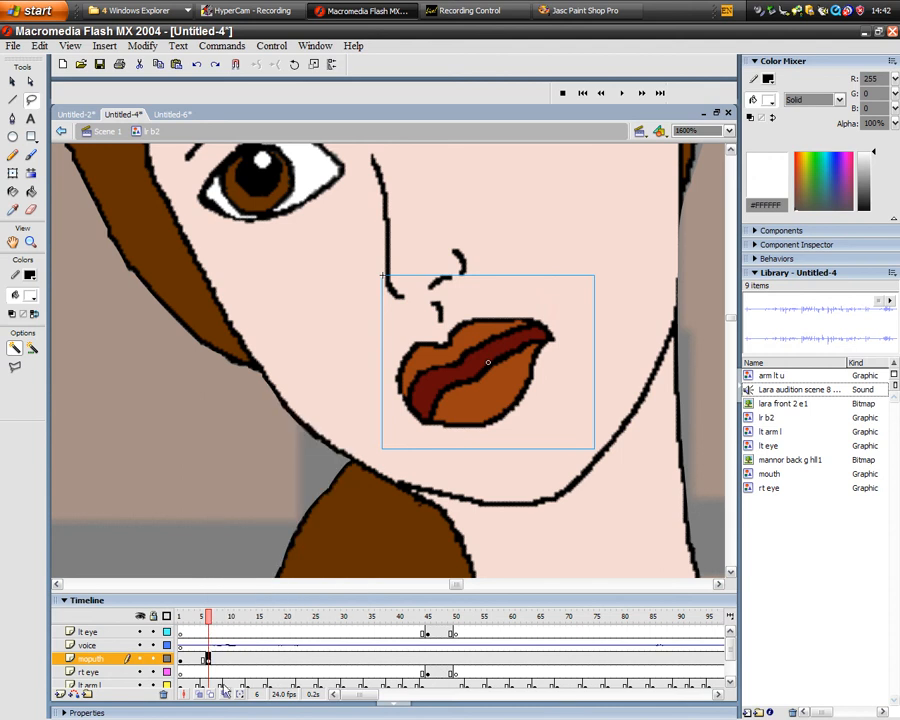
click(201, 658)
right_click(201, 658)
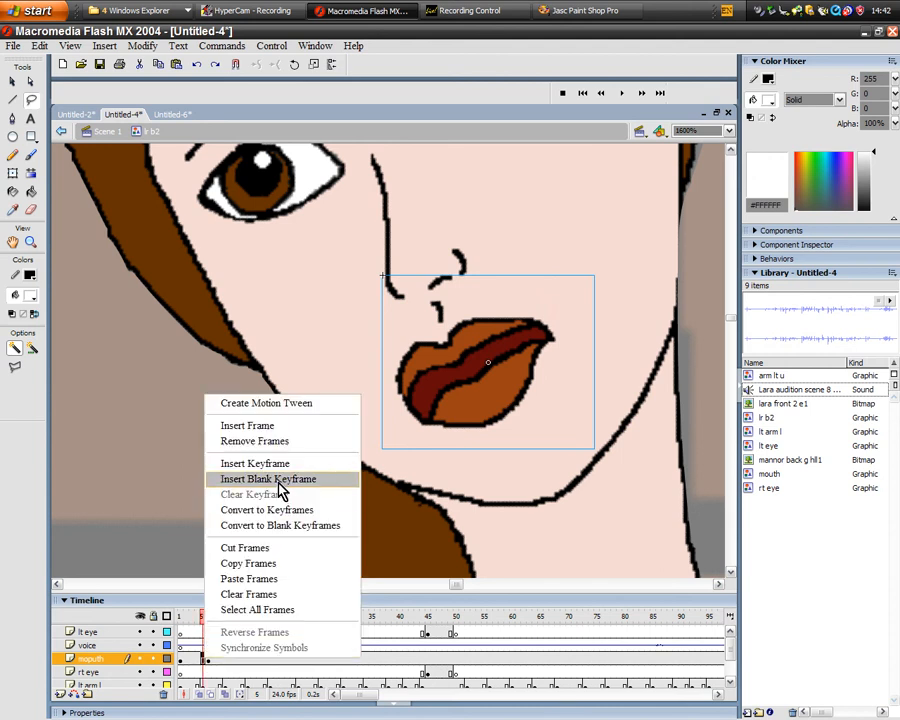
click(279, 480)
On the moputh layer, insert a keyframe at frame 13 and a blank keyframe at frame 12
mouse_move(202, 617)
mouse_down()
mouse_move(316, 617)
mouse_move(326, 626)
mouse_move(210, 638)
mouse_move(516, 639)
mouse_move(200, 640)
mouse_move(249, 639)
mouse_up()
click(248, 660)
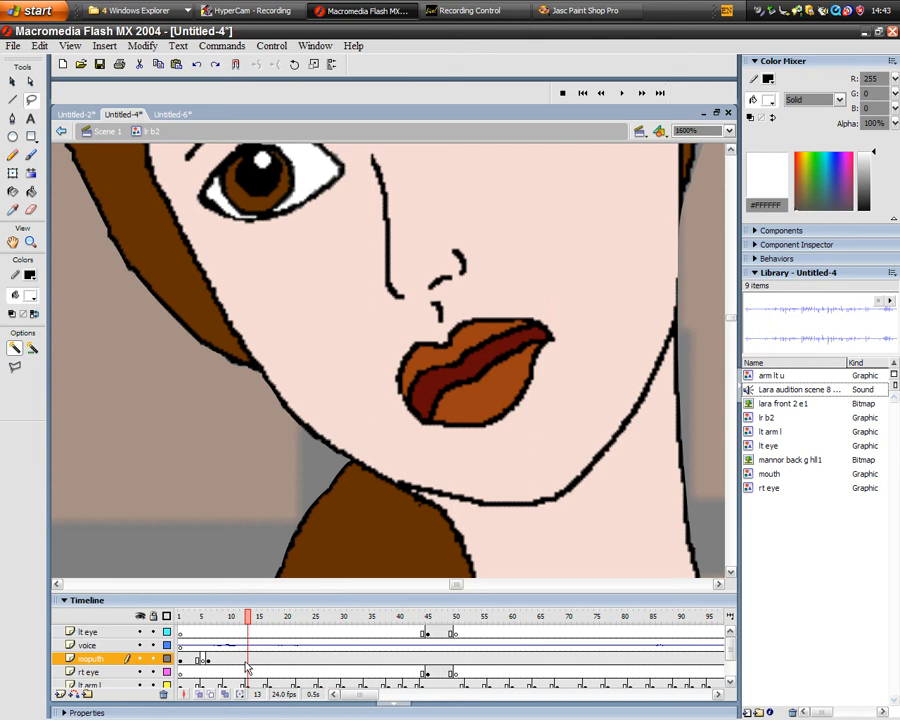
key(F6)
right_click(248, 662)
click(317, 472)
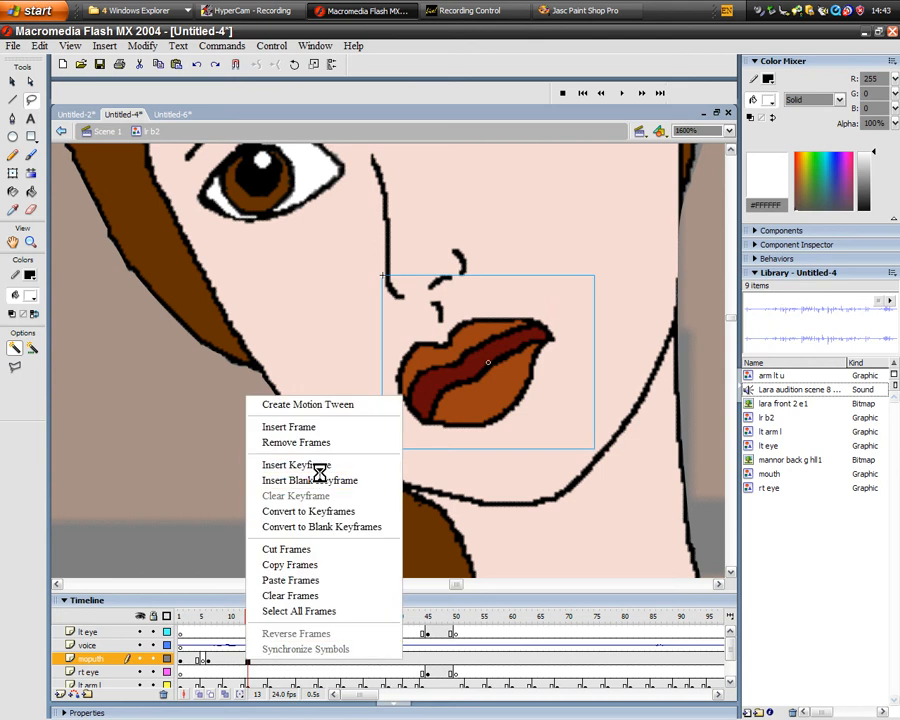
click(241, 660)
right_click(241, 660)
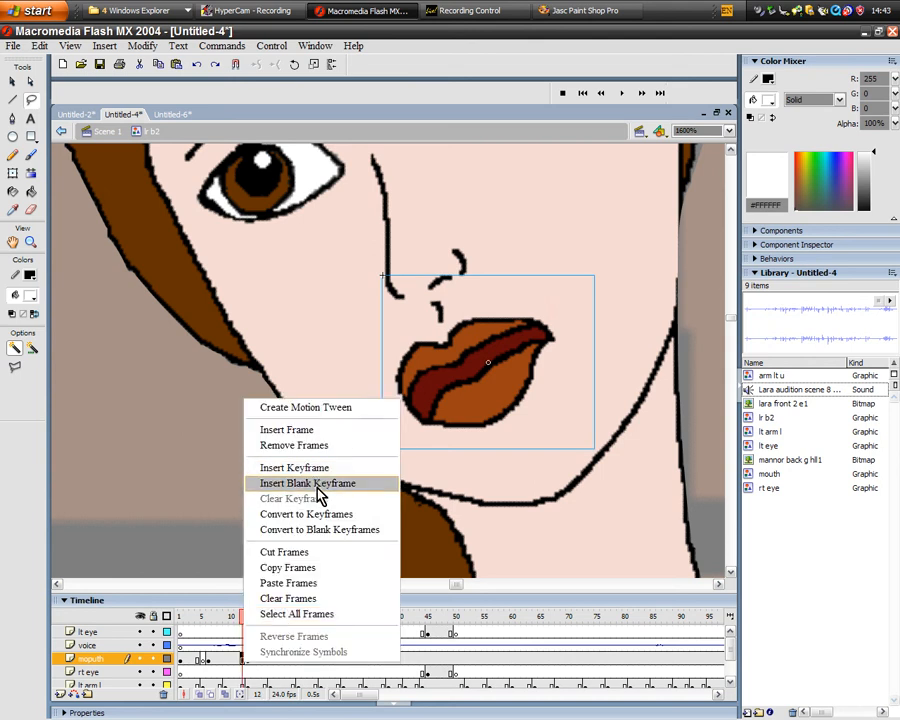
click(316, 484)
Insert a blank keyframe at frame 2 of the moputh layer to hide the open mouth before the speech
mouse_move(249, 623)
mouse_down()
mouse_move(193, 627)
mouse_move(289, 629)
mouse_move(175, 629)
mouse_move(203, 644)
mouse_up()
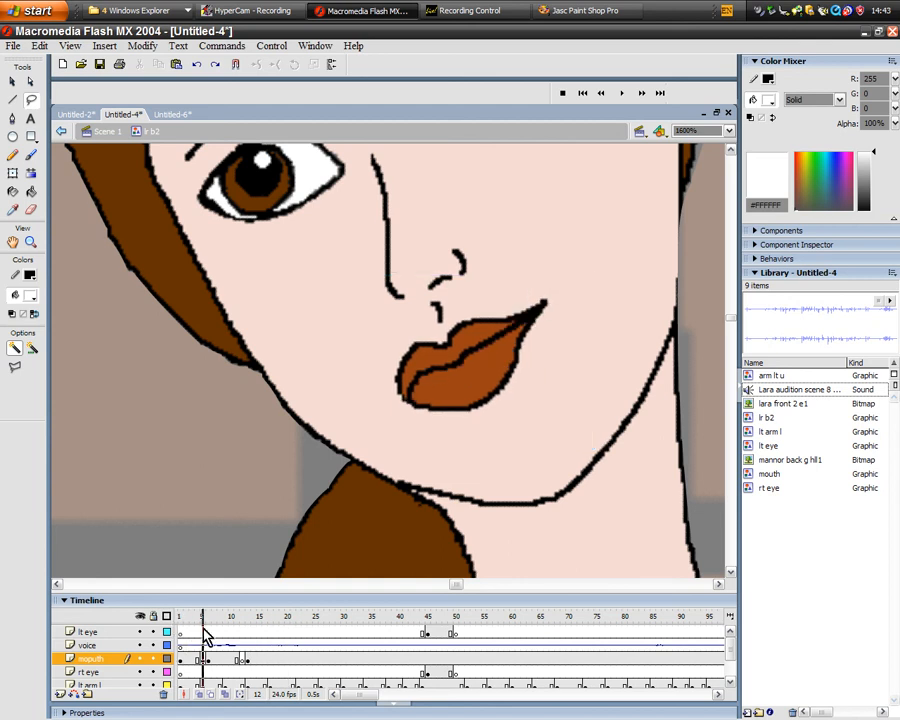
click(190, 662)
right_click(187, 661)
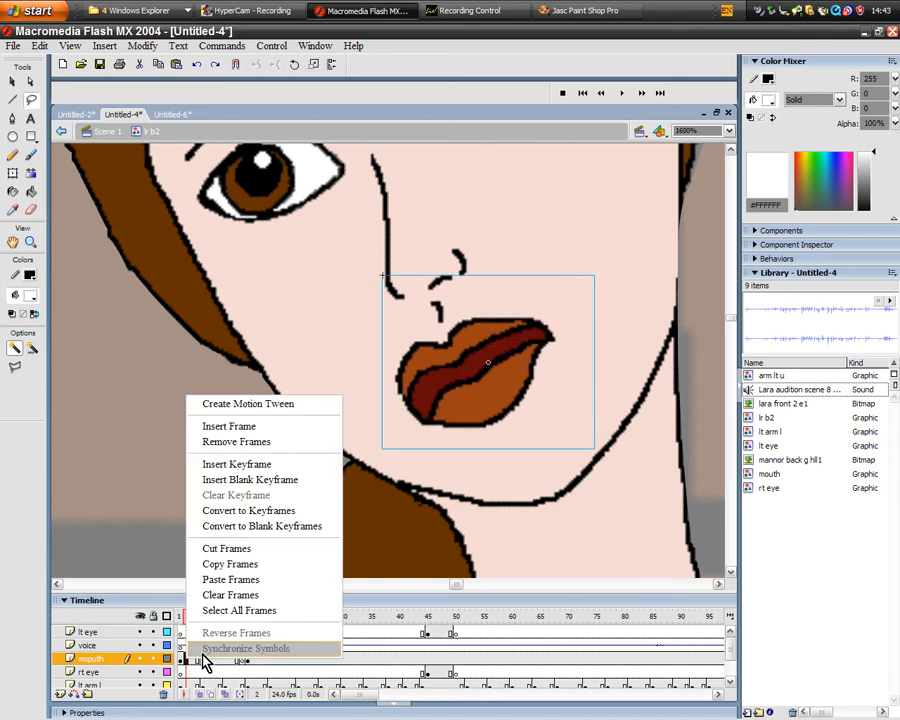
click(237, 481)
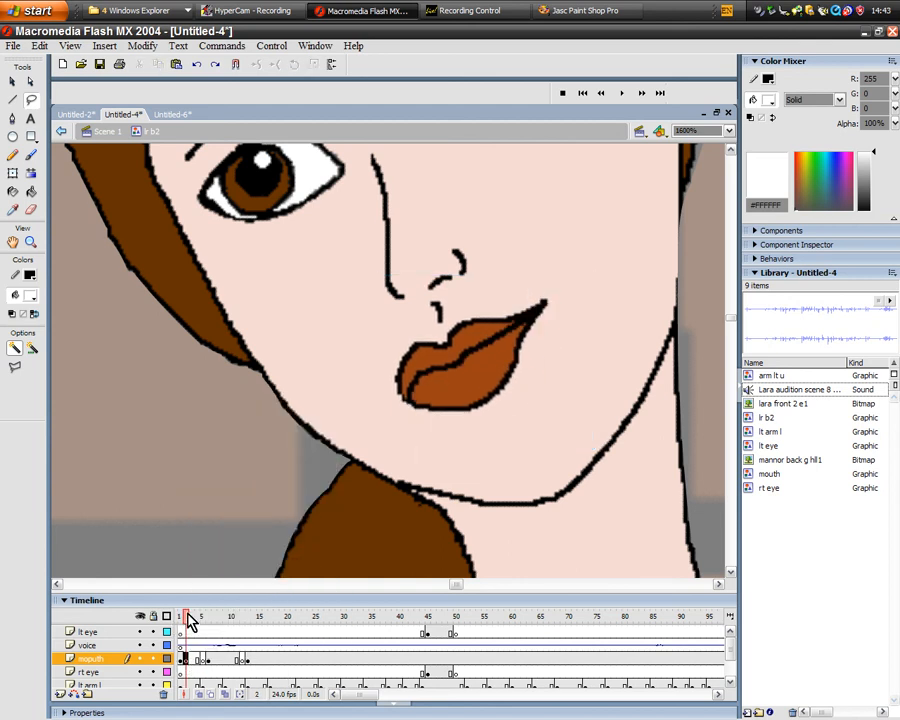
On the moputh layer, insert a keyframe at frame 84 and a blank keyframe at frame 29 to close the mouth between phrases
drag(190, 622, 647, 640)
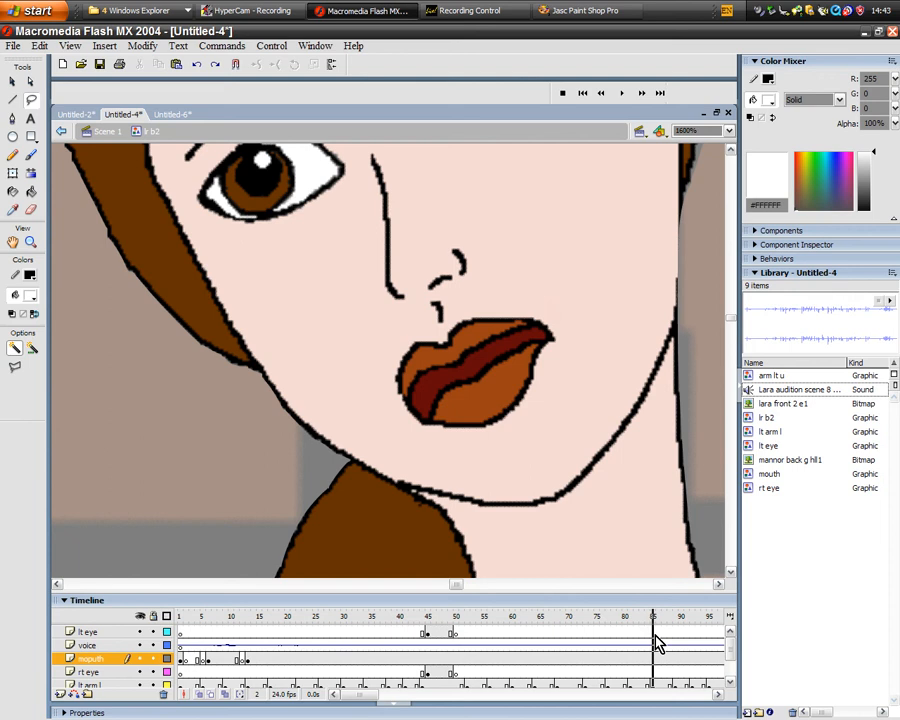
click(652, 658)
right_click(652, 658)
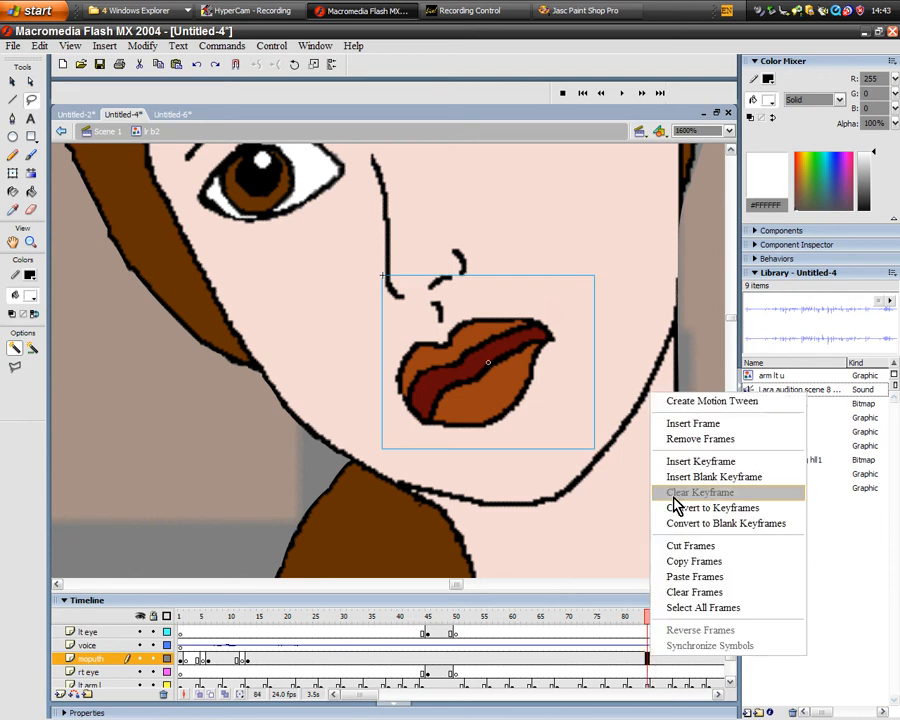
click(680, 458)
click(253, 659)
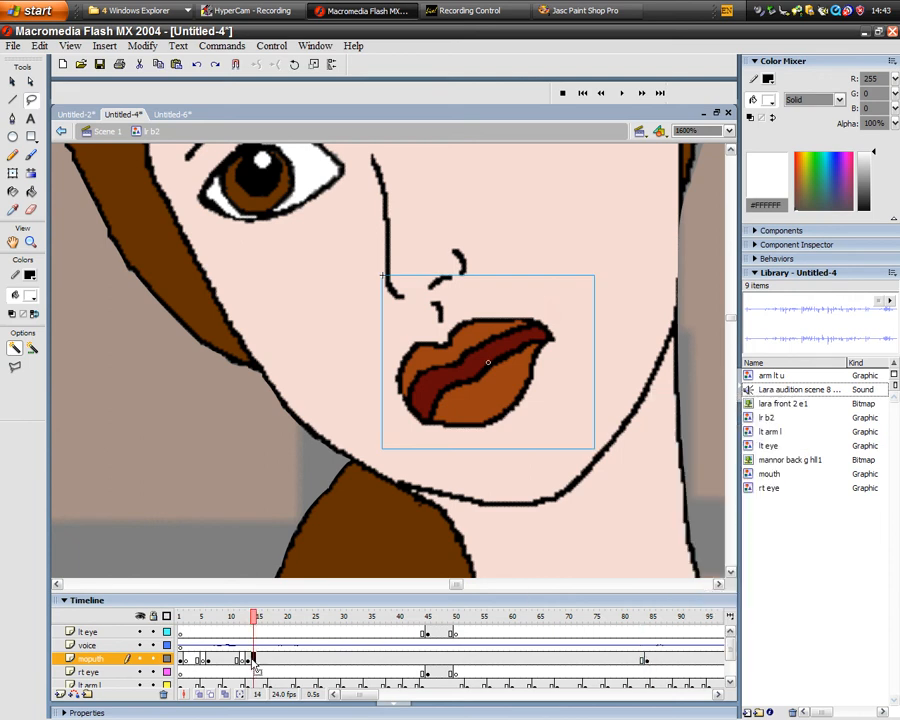
right_click(253, 659)
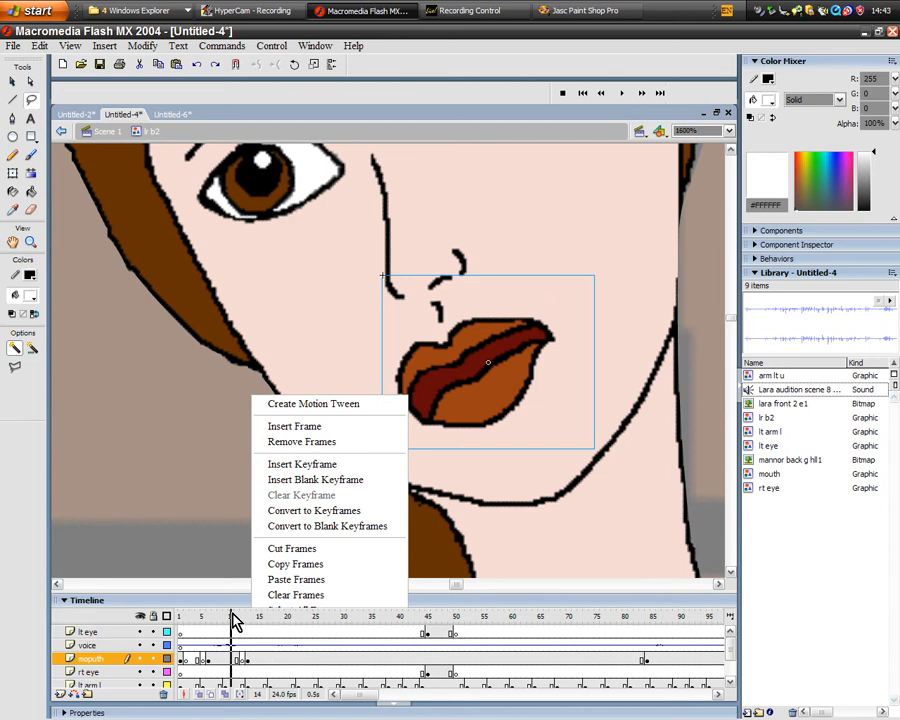
drag(232, 615, 316, 628)
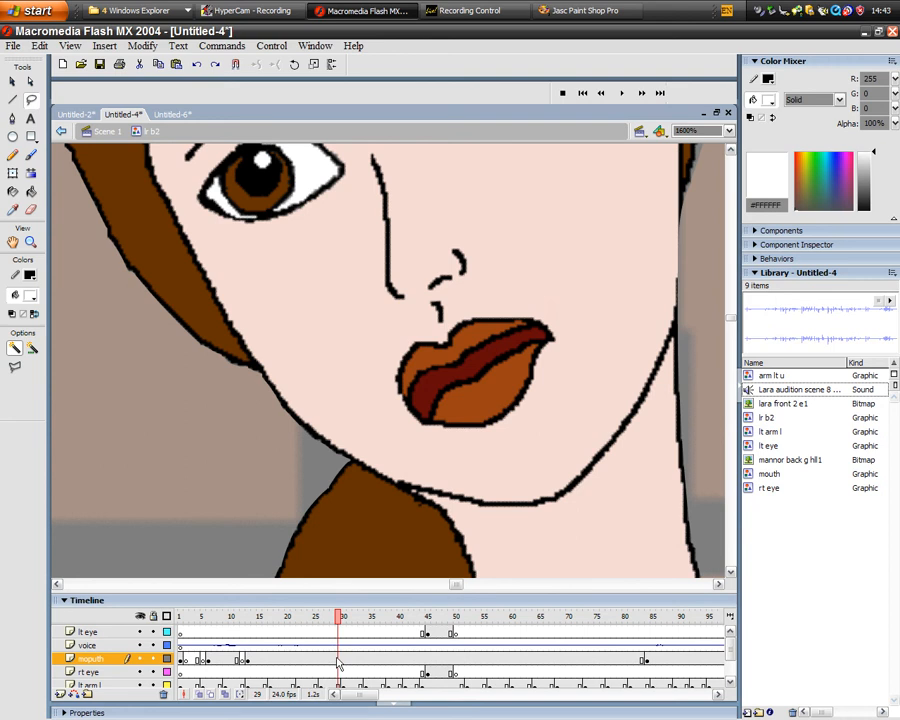
right_click(338, 663)
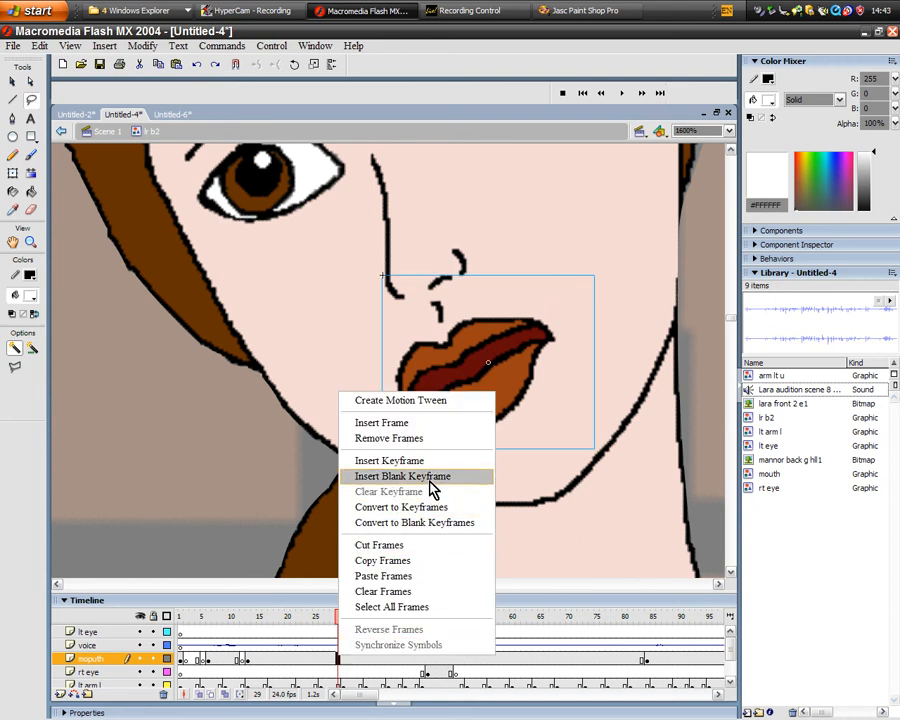
click(431, 478)
Remove the open-mouth frame at frame 1 of the moputh layer and insert a blank frame in its place to keep the timing
drag(343, 630, 182, 630)
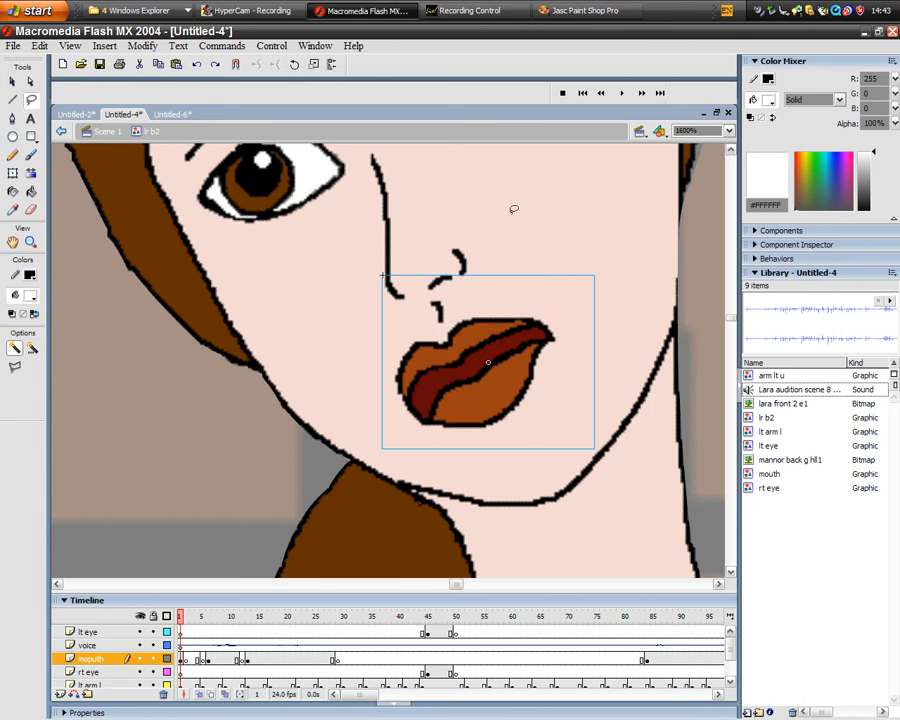
right_click(183, 662)
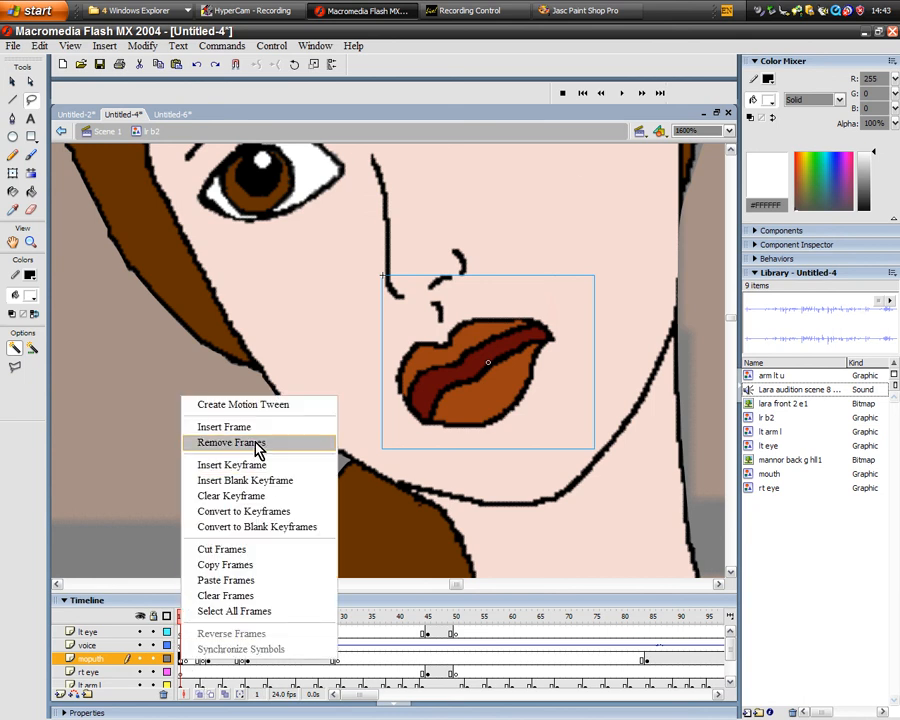
click(236, 445)
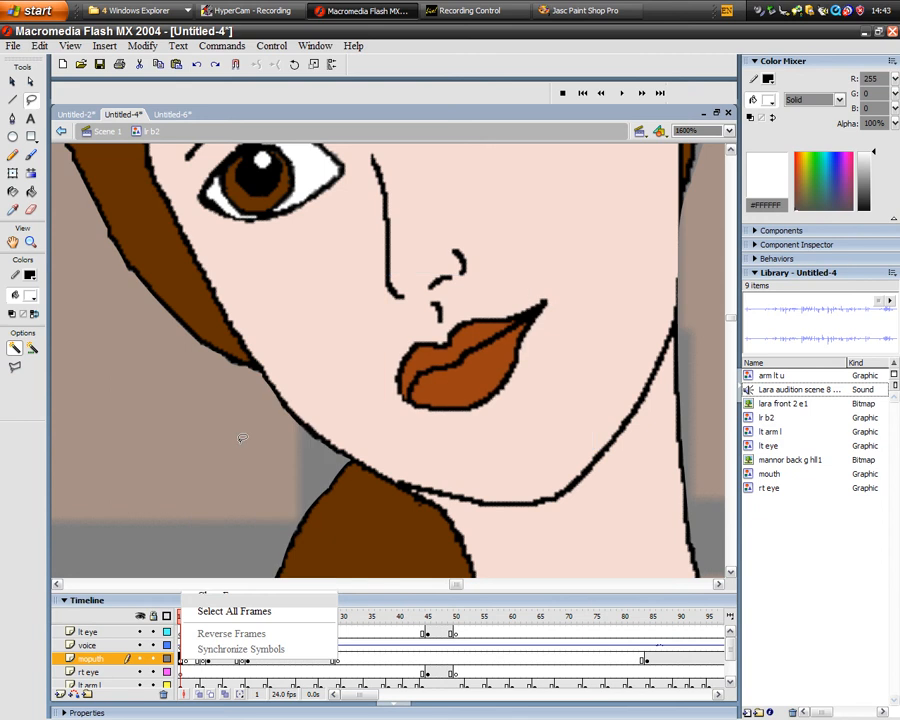
right_click(182, 664)
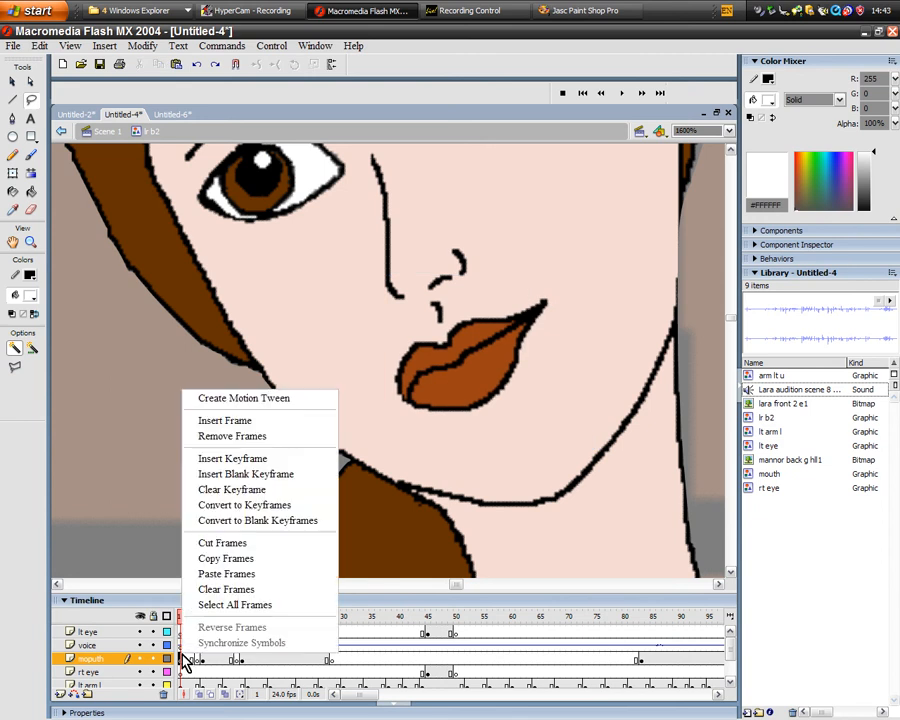
click(244, 423)
Play the animation from frame 1 to check the mouth movement against the voice track
mouse_move(182, 616)
mouse_down()
mouse_move(316, 620)
mouse_move(361, 610)
mouse_move(167, 595)
mouse_up()
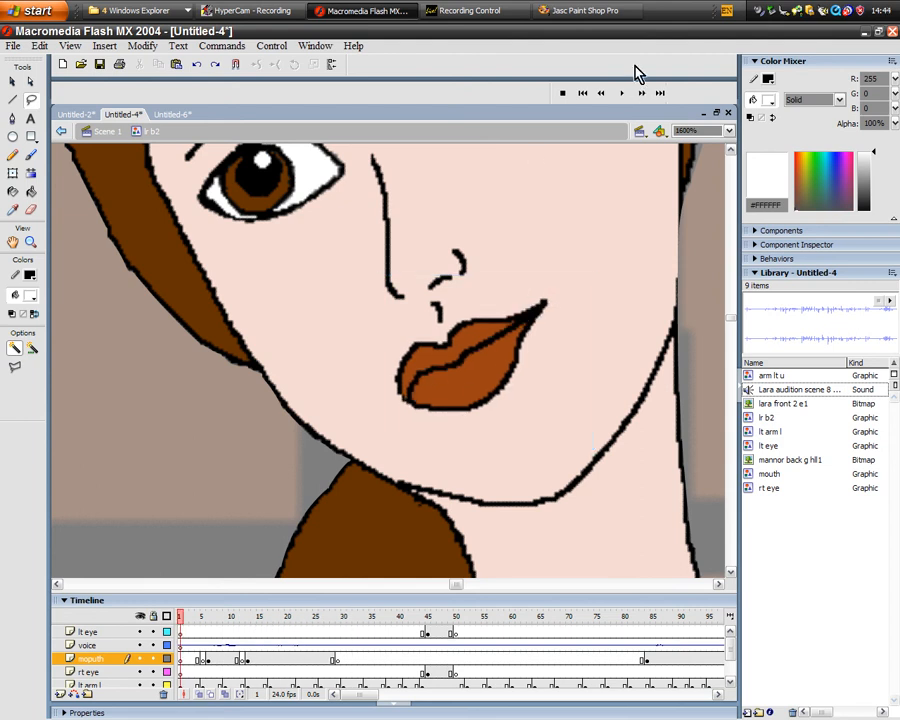
click(622, 93)
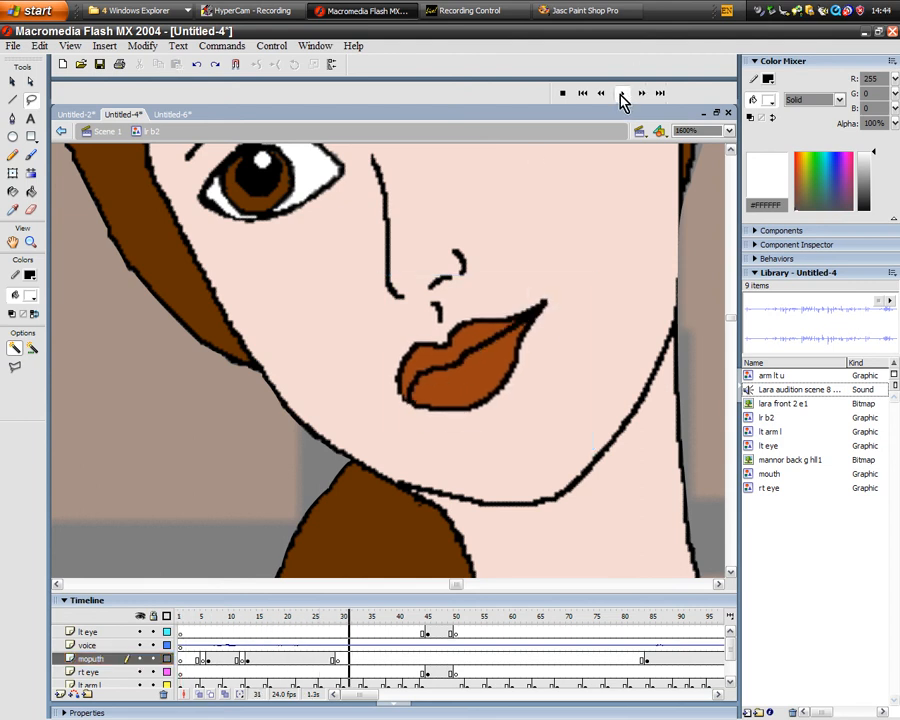
click(563, 93)
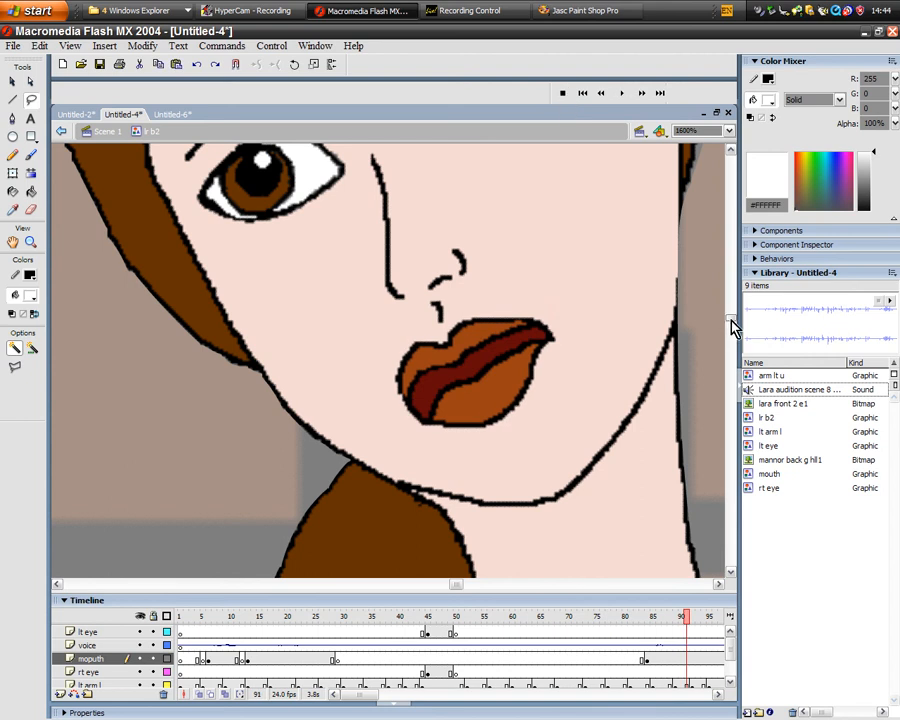
On the moputh layer, insert a keyframe at frame 90 and a blank keyframe at frame 89
drag(731, 320, 730, 317)
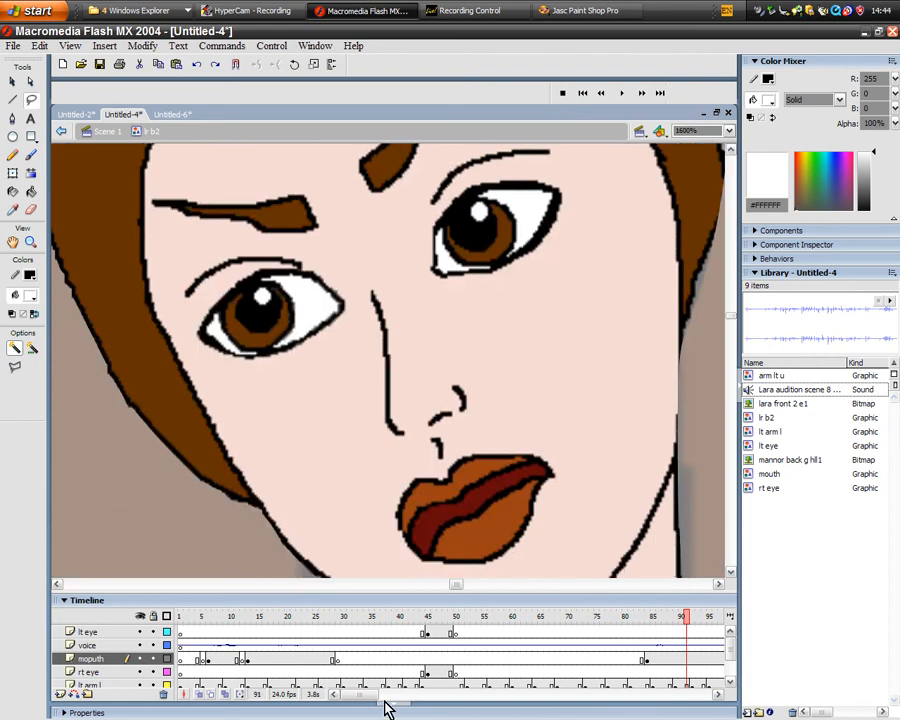
drag(356, 695, 381, 693)
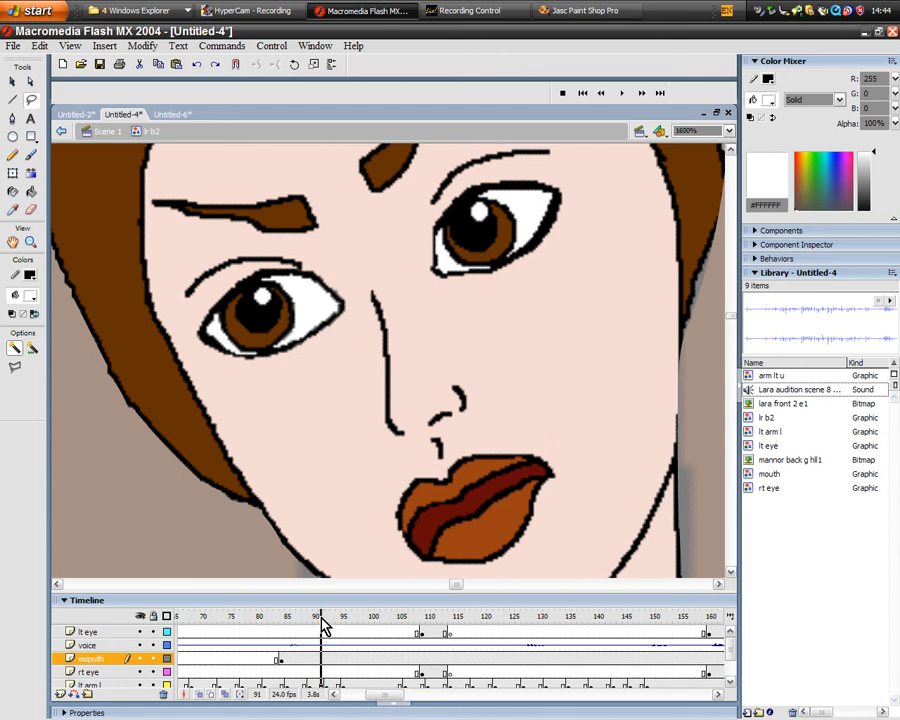
drag(322, 621, 373, 688)
click(371, 662)
right_click(371, 662)
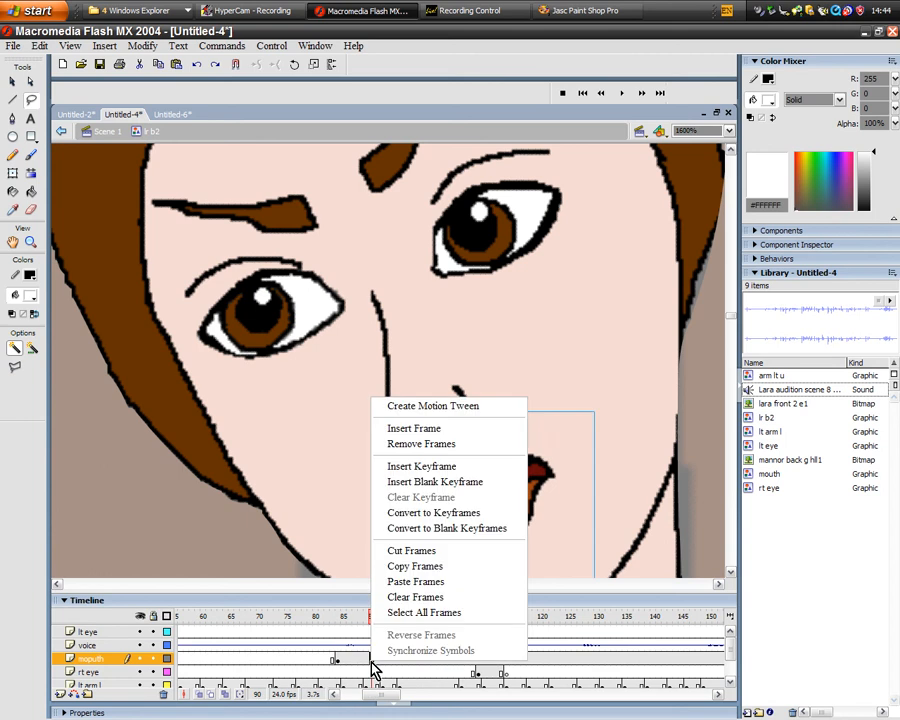
click(456, 467)
right_click(369, 661)
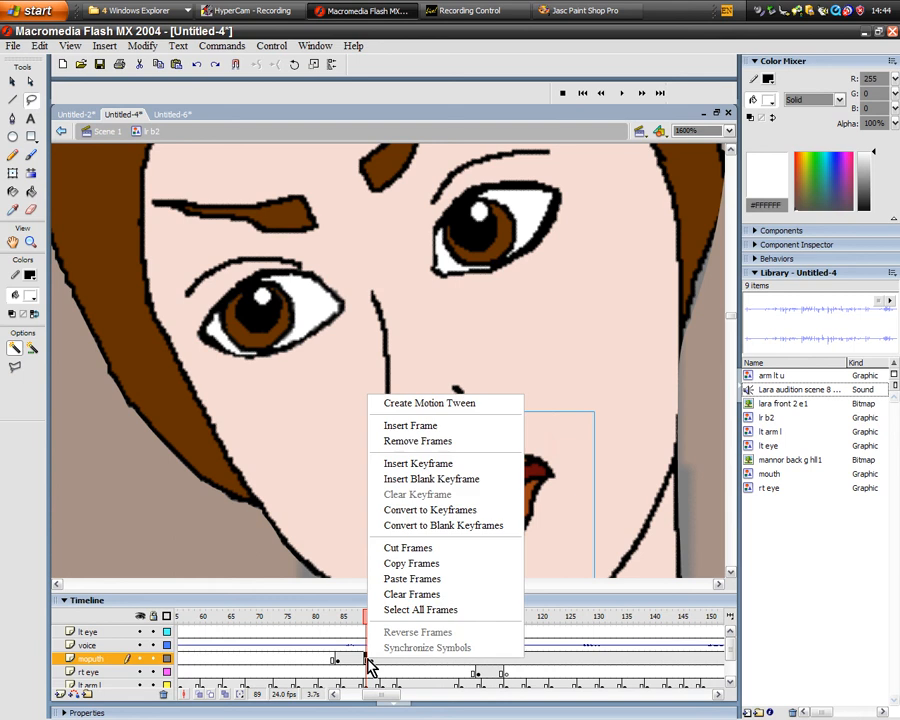
click(452, 489)
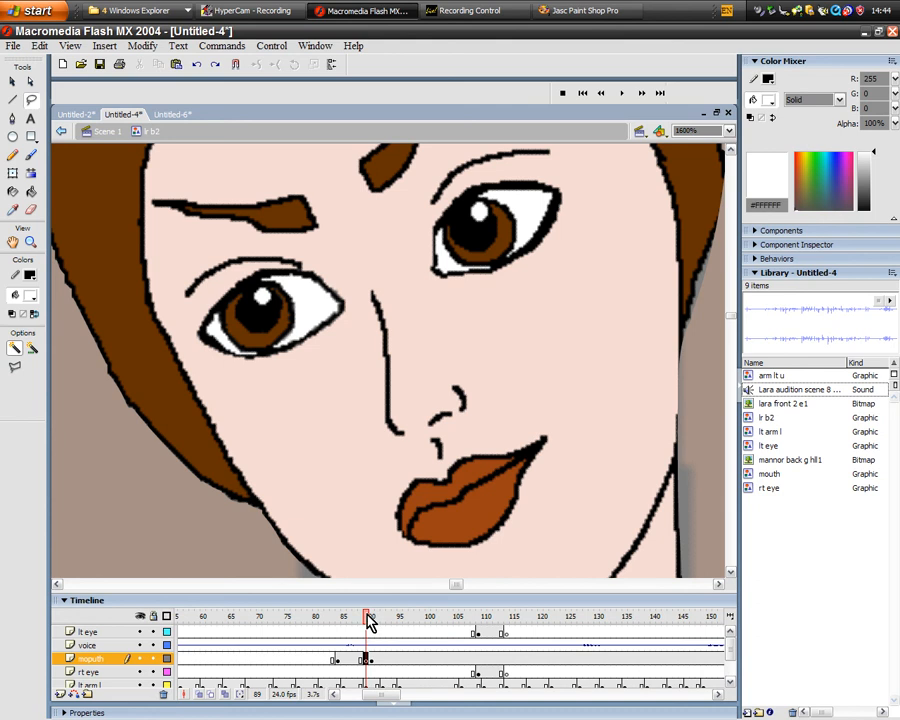
On the moputh layer, insert a keyframe at frame 101 and a blank keyframe at frame 100
mouse_move(368, 620)
mouse_down()
mouse_move(295, 627)
mouse_move(447, 628)
mouse_move(423, 628)
mouse_move(433, 628)
mouse_up()
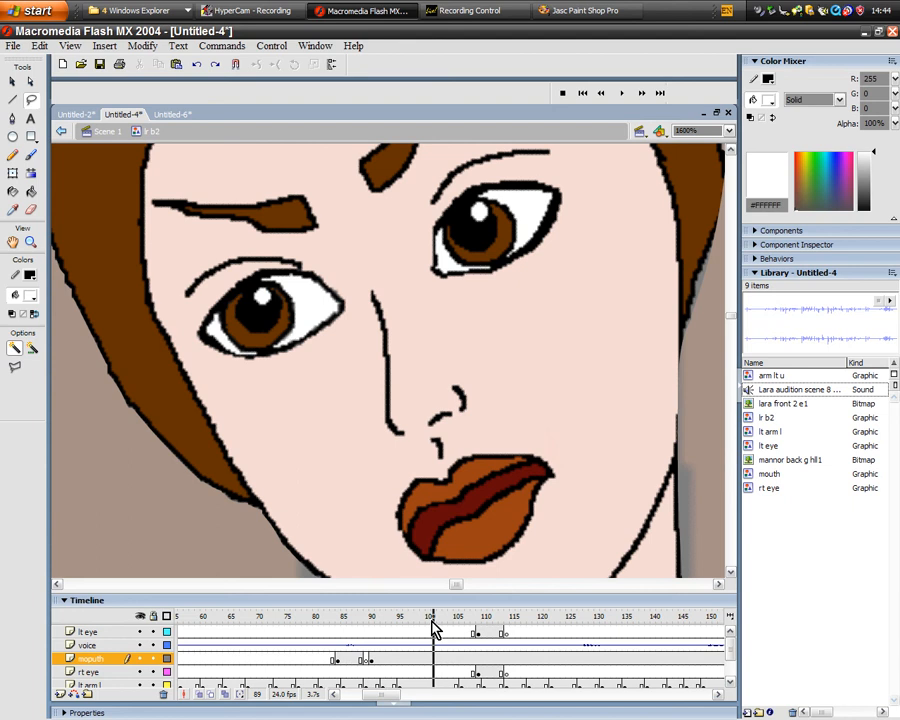
click(433, 658)
right_click(433, 658)
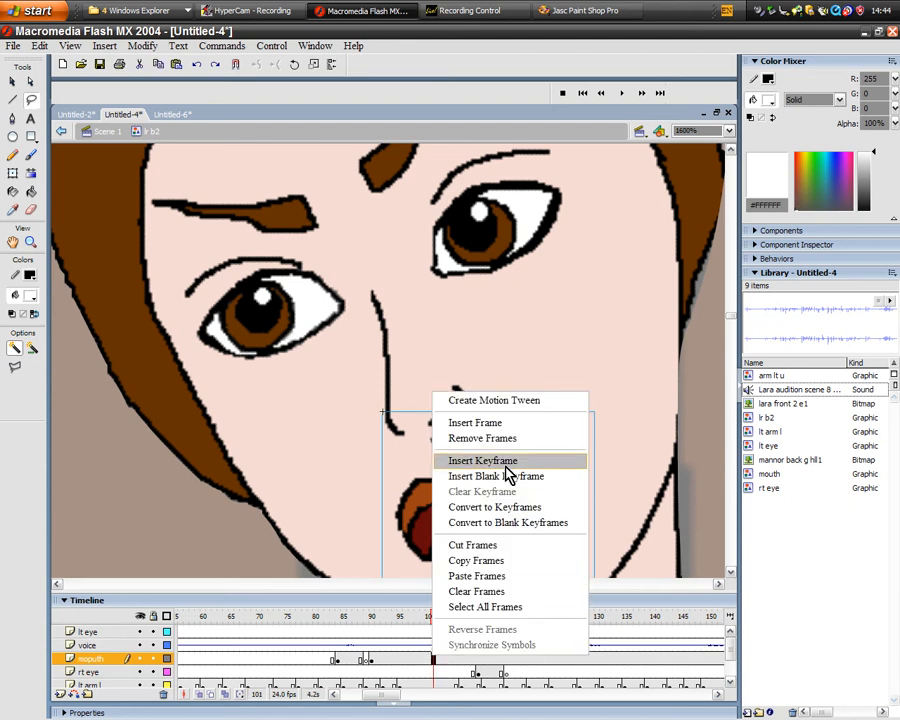
click(505, 462)
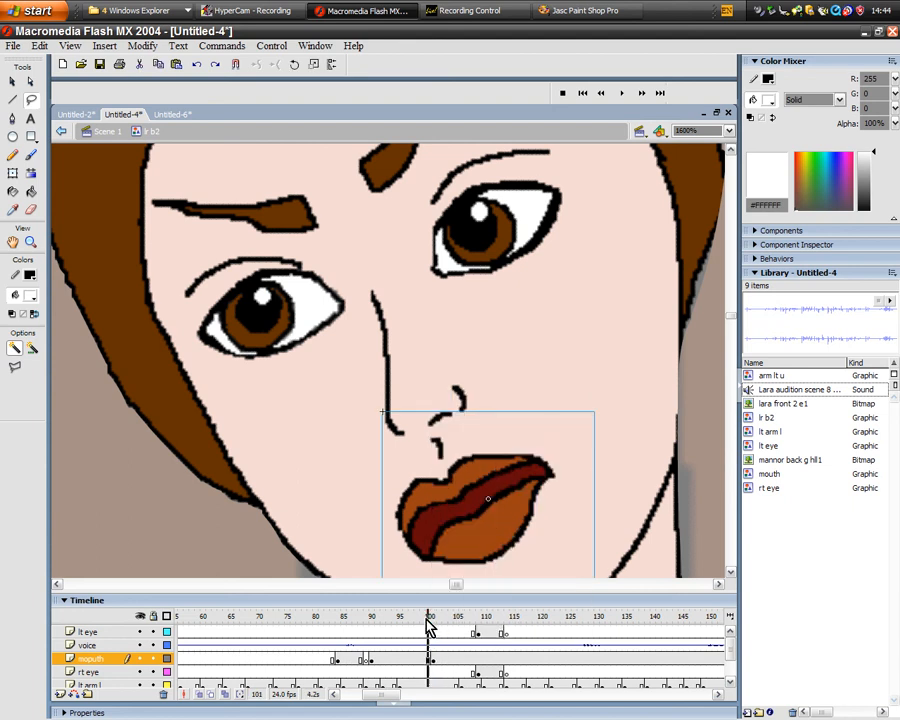
mouse_move(426, 622)
mouse_down()
mouse_move(360, 626)
mouse_move(424, 632)
mouse_up()
click(429, 658)
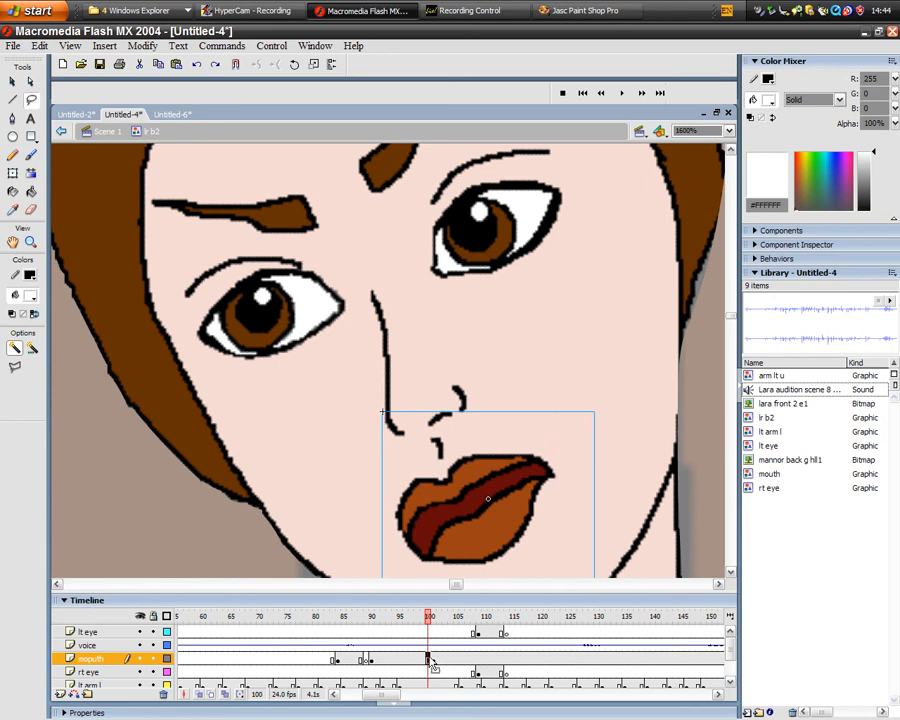
right_click(430, 660)
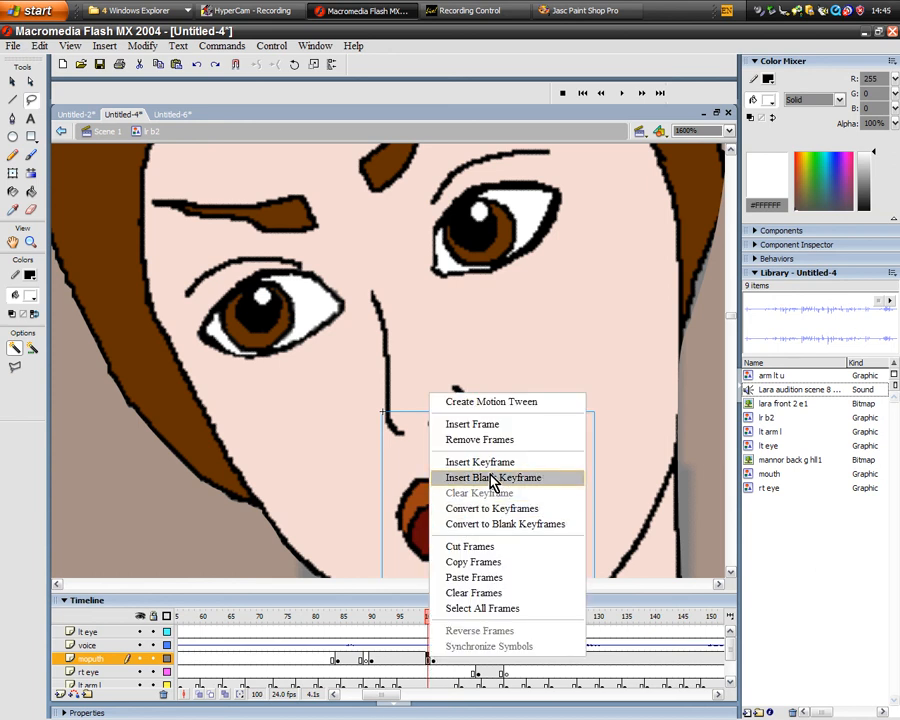
click(493, 478)
Play back the speech, and insert a keyframe at frame 108 and a blank keyframe at frame 107 of the moputh layer
drag(432, 622, 320, 618)
click(622, 93)
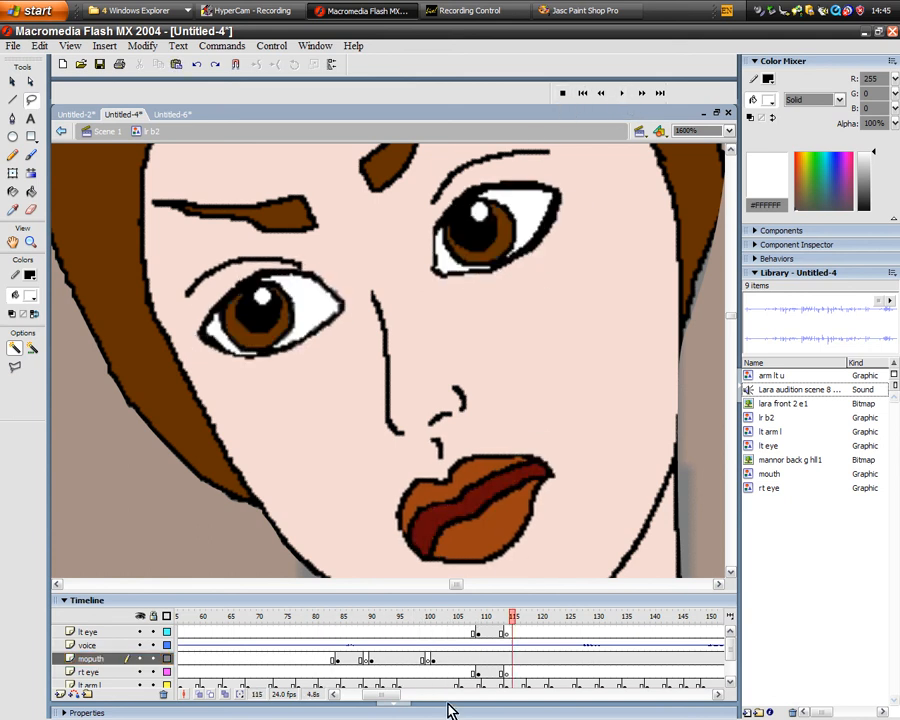
drag(394, 695, 400, 695)
mouse_move(429, 620)
mouse_down()
mouse_move(331, 627)
mouse_move(368, 635)
mouse_move(358, 638)
mouse_move(242, 640)
mouse_move(486, 648)
mouse_move(340, 658)
mouse_move(370, 660)
mouse_move(556, 651)
mouse_move(412, 677)
mouse_move(349, 669)
mouse_move(375, 676)
mouse_move(254, 680)
mouse_move(385, 680)
mouse_up()
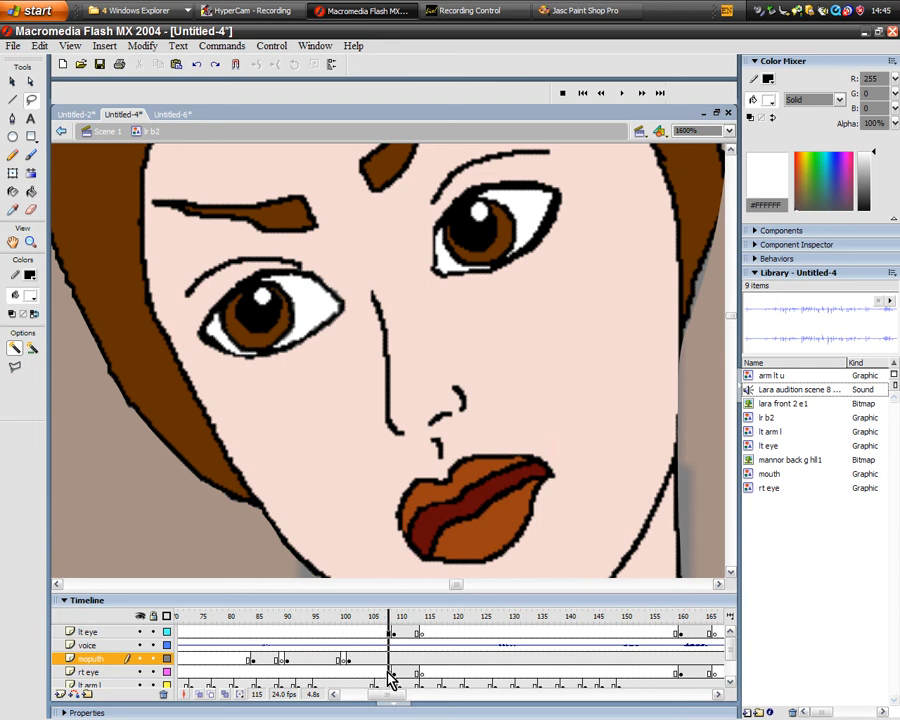
right_click(388, 660)
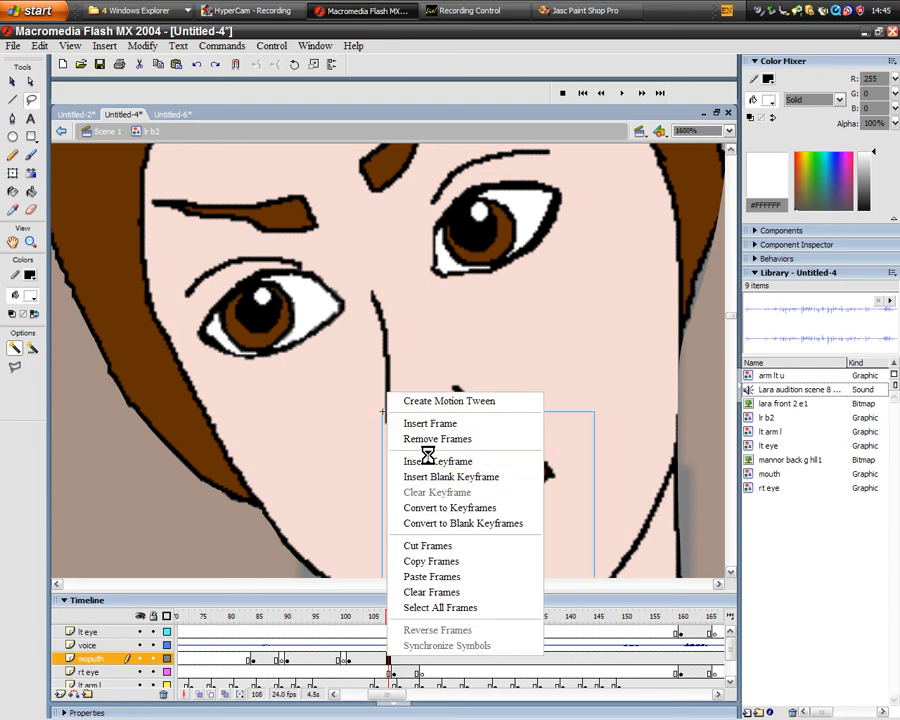
click(426, 458)
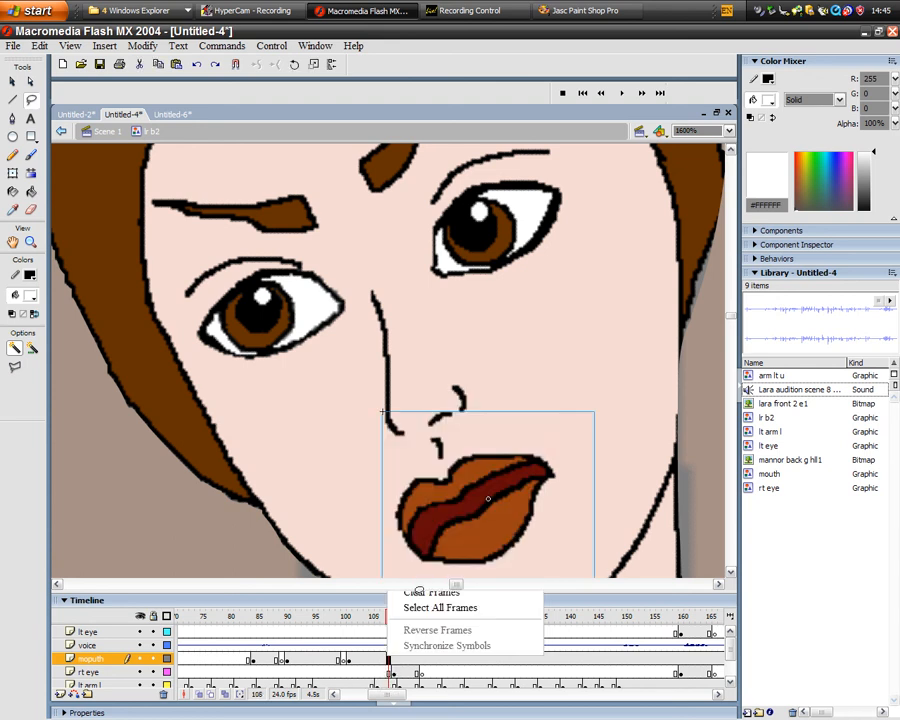
right_click(382, 657)
click(420, 473)
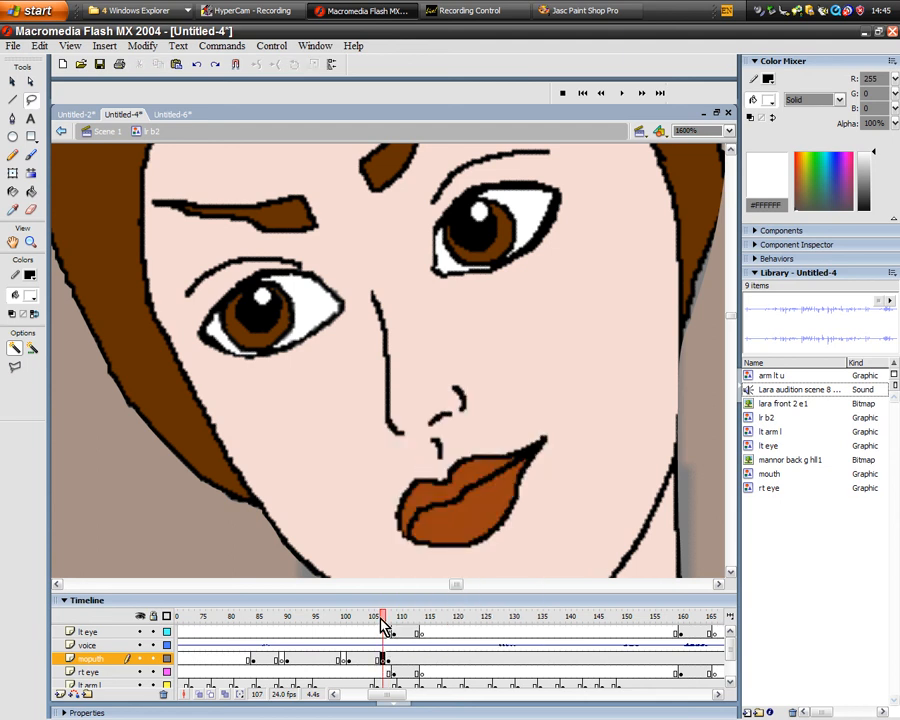
On the moputh layer, insert a keyframe at frame 119 and a blank keyframe at frame 118
mouse_move(382, 618)
mouse_down()
mouse_move(412, 624)
mouse_move(452, 618)
mouse_move(437, 612)
mouse_move(490, 612)
mouse_move(418, 620)
mouse_move(452, 614)
mouse_up()
right_click(451, 663)
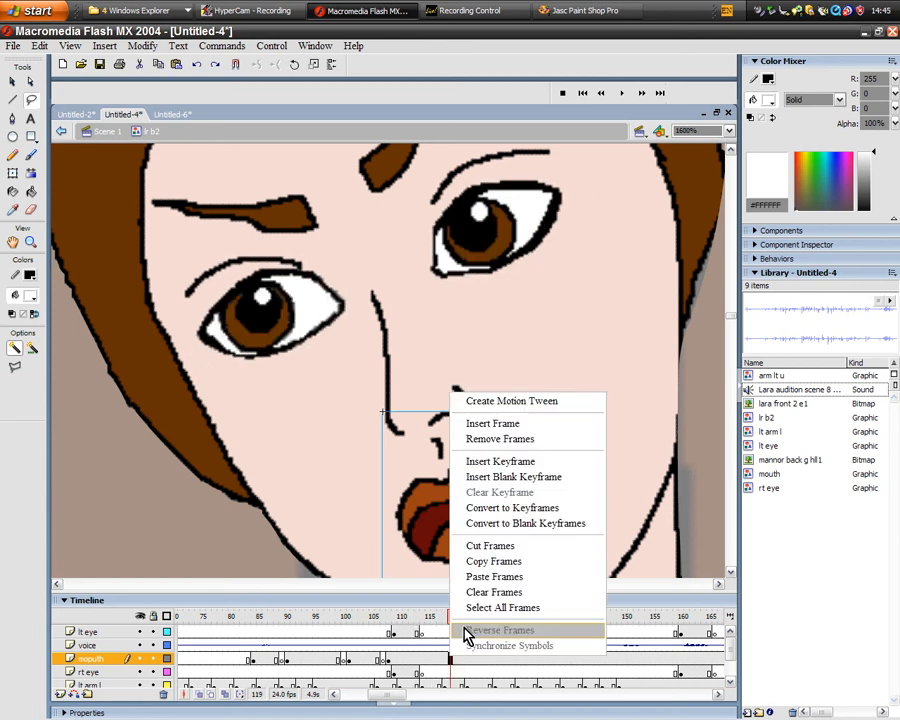
click(451, 663)
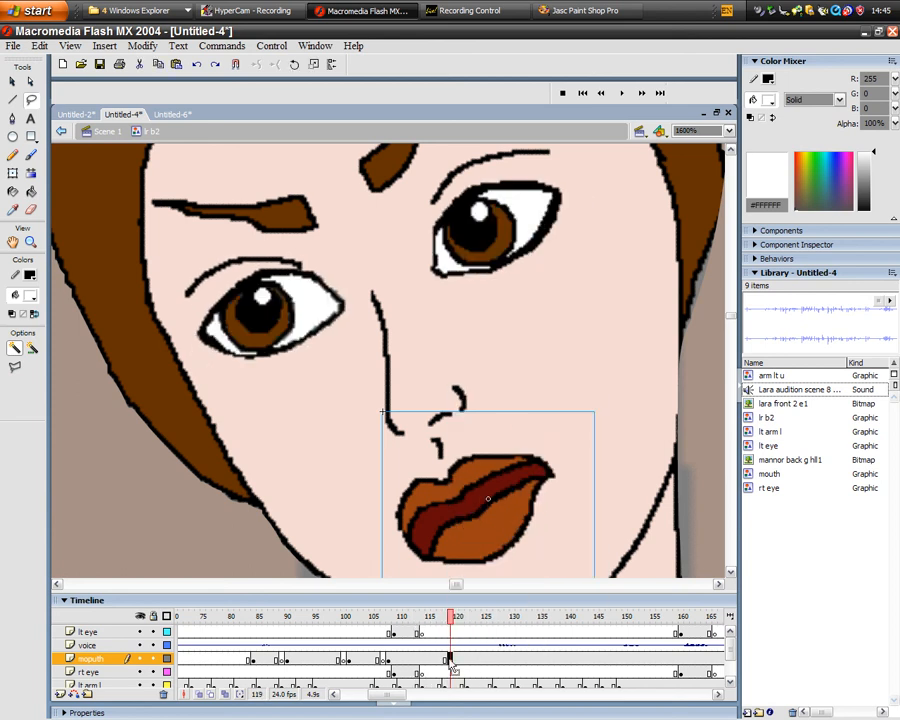
click(446, 662)
right_click(446, 662)
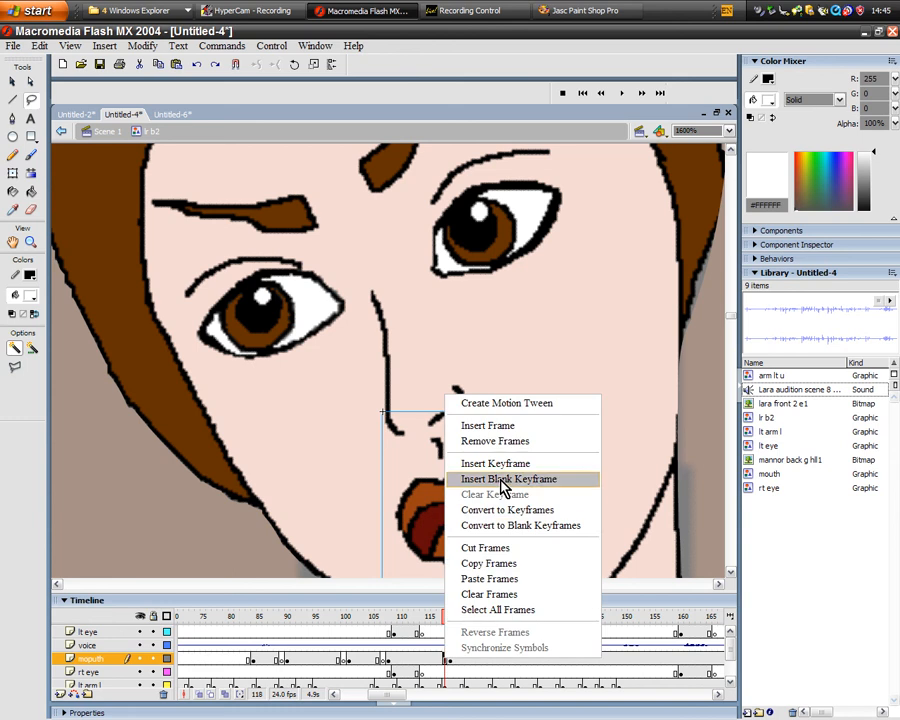
click(503, 479)
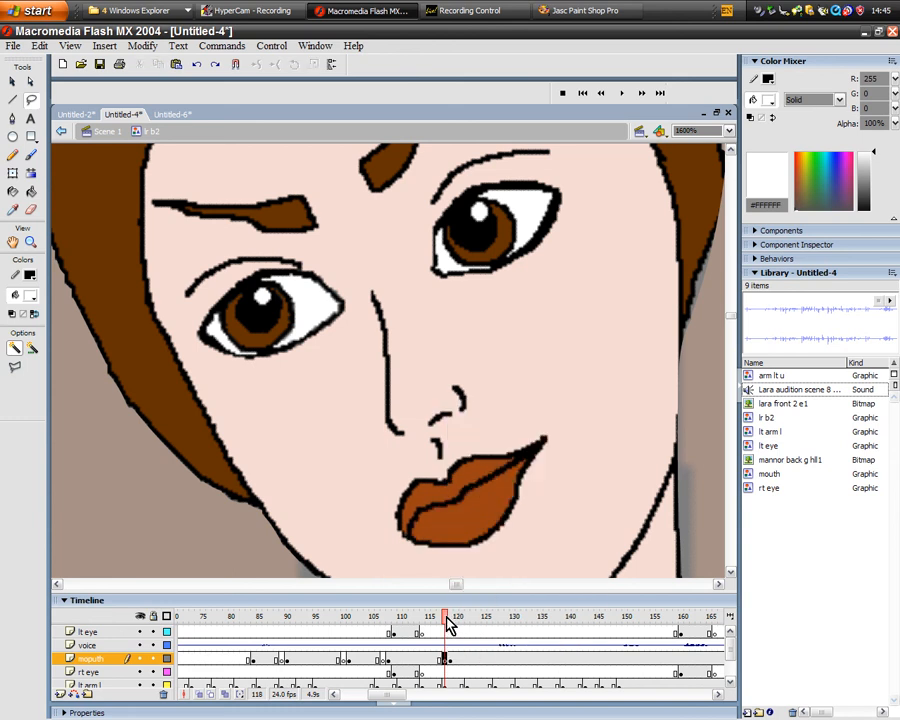
On the moputh layer, insert a keyframe at frame 127 and a blank keyframe at frame 126
mouse_move(447, 624)
mouse_down()
mouse_move(546, 620)
mouse_move(233, 643)
mouse_move(492, 633)
mouse_move(482, 635)
mouse_move(494, 627)
mouse_move(499, 643)
mouse_up()
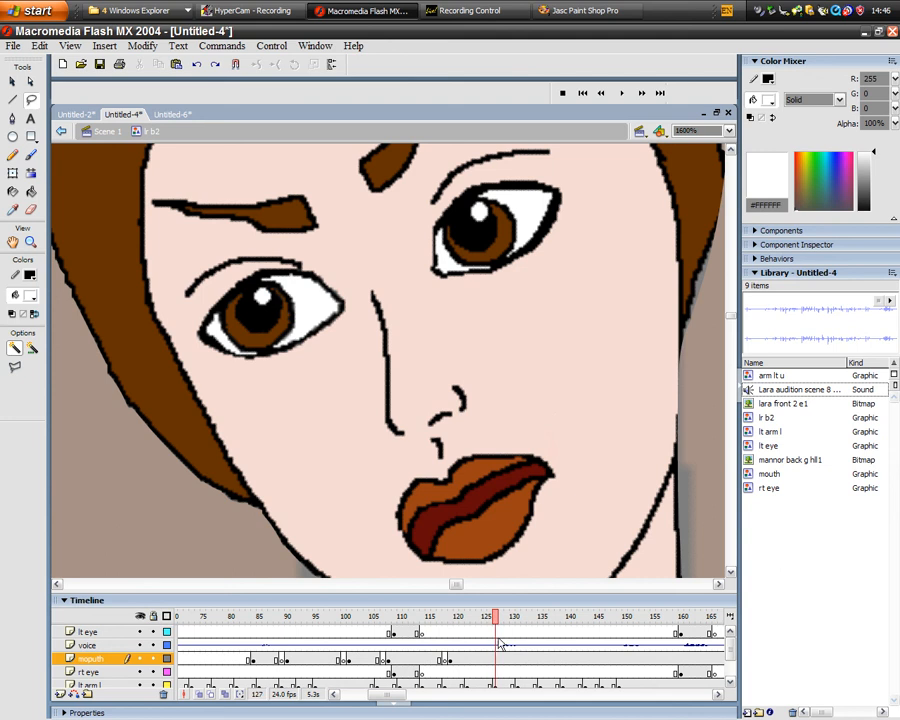
click(497, 660)
right_click(497, 660)
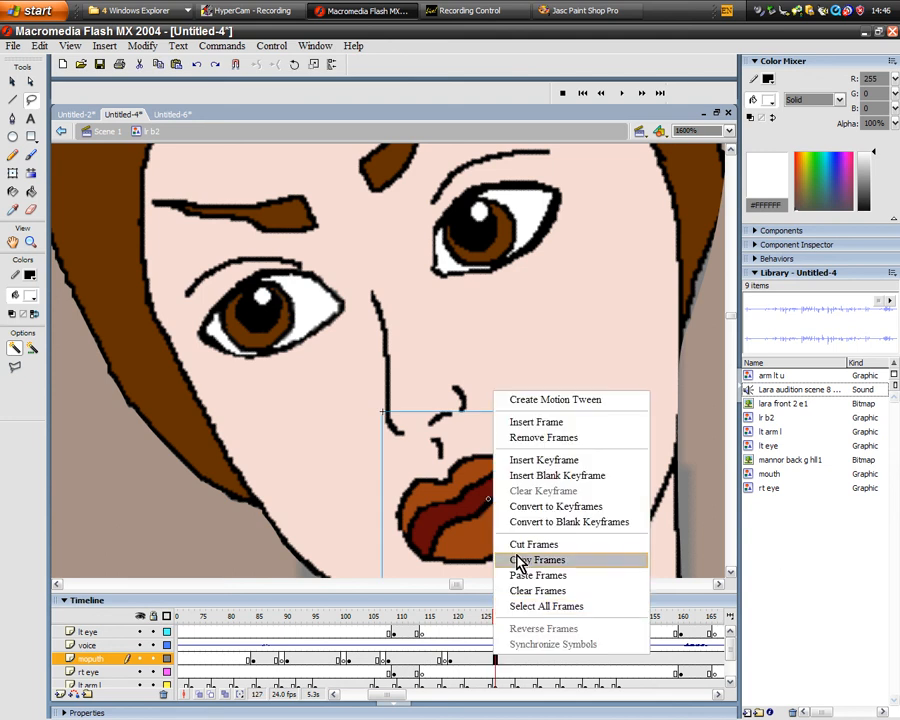
click(526, 460)
click(490, 662)
right_click(490, 662)
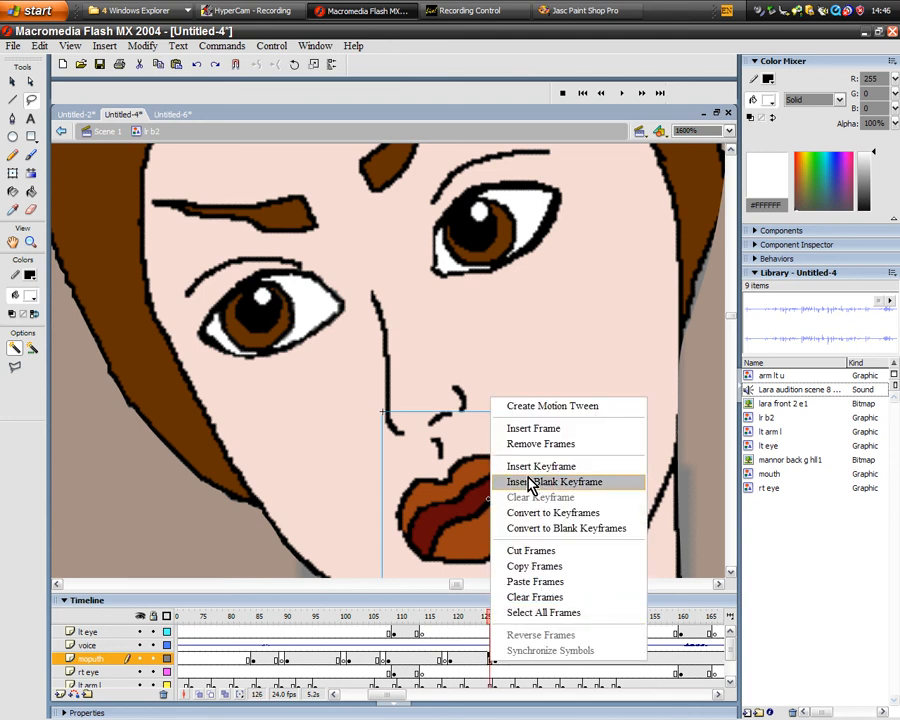
click(532, 478)
Scrub onward through the voice track and return to Scene 1 to view the character against the background
drag(490, 625, 614, 620)
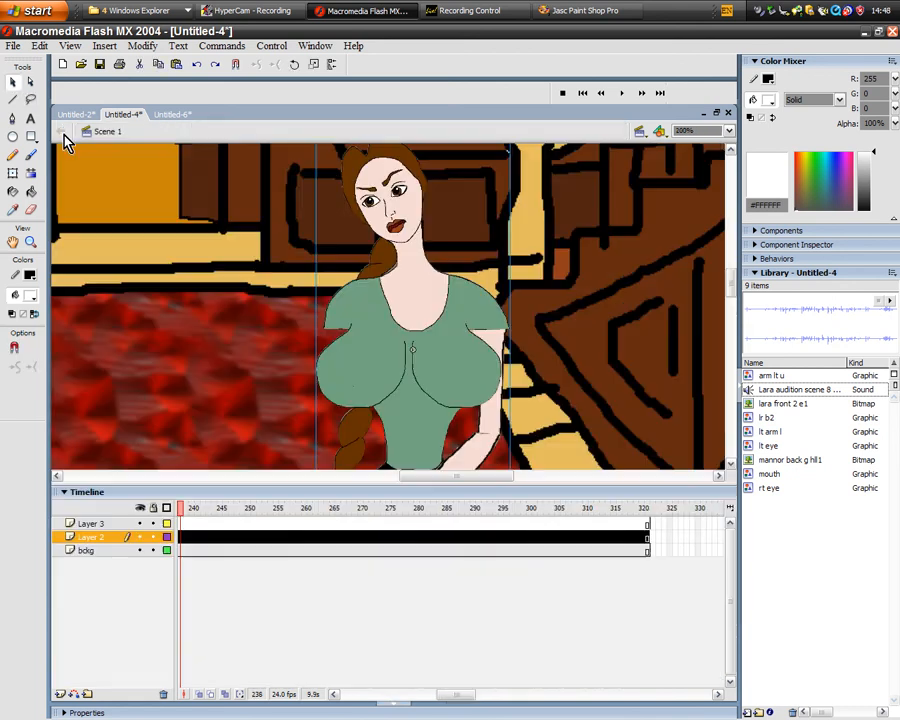
drag(734, 290, 734, 290)
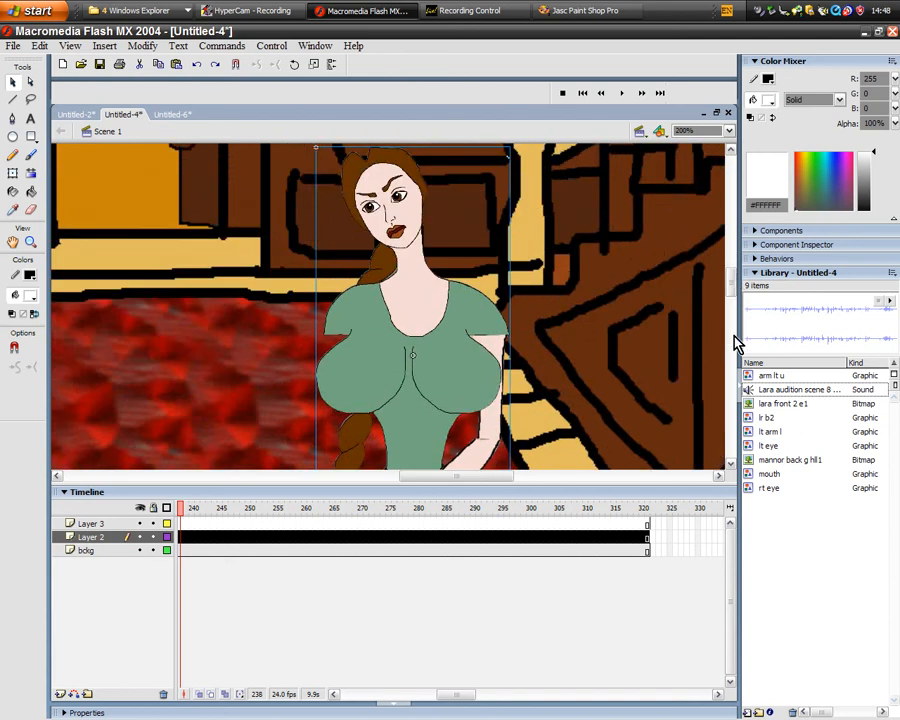